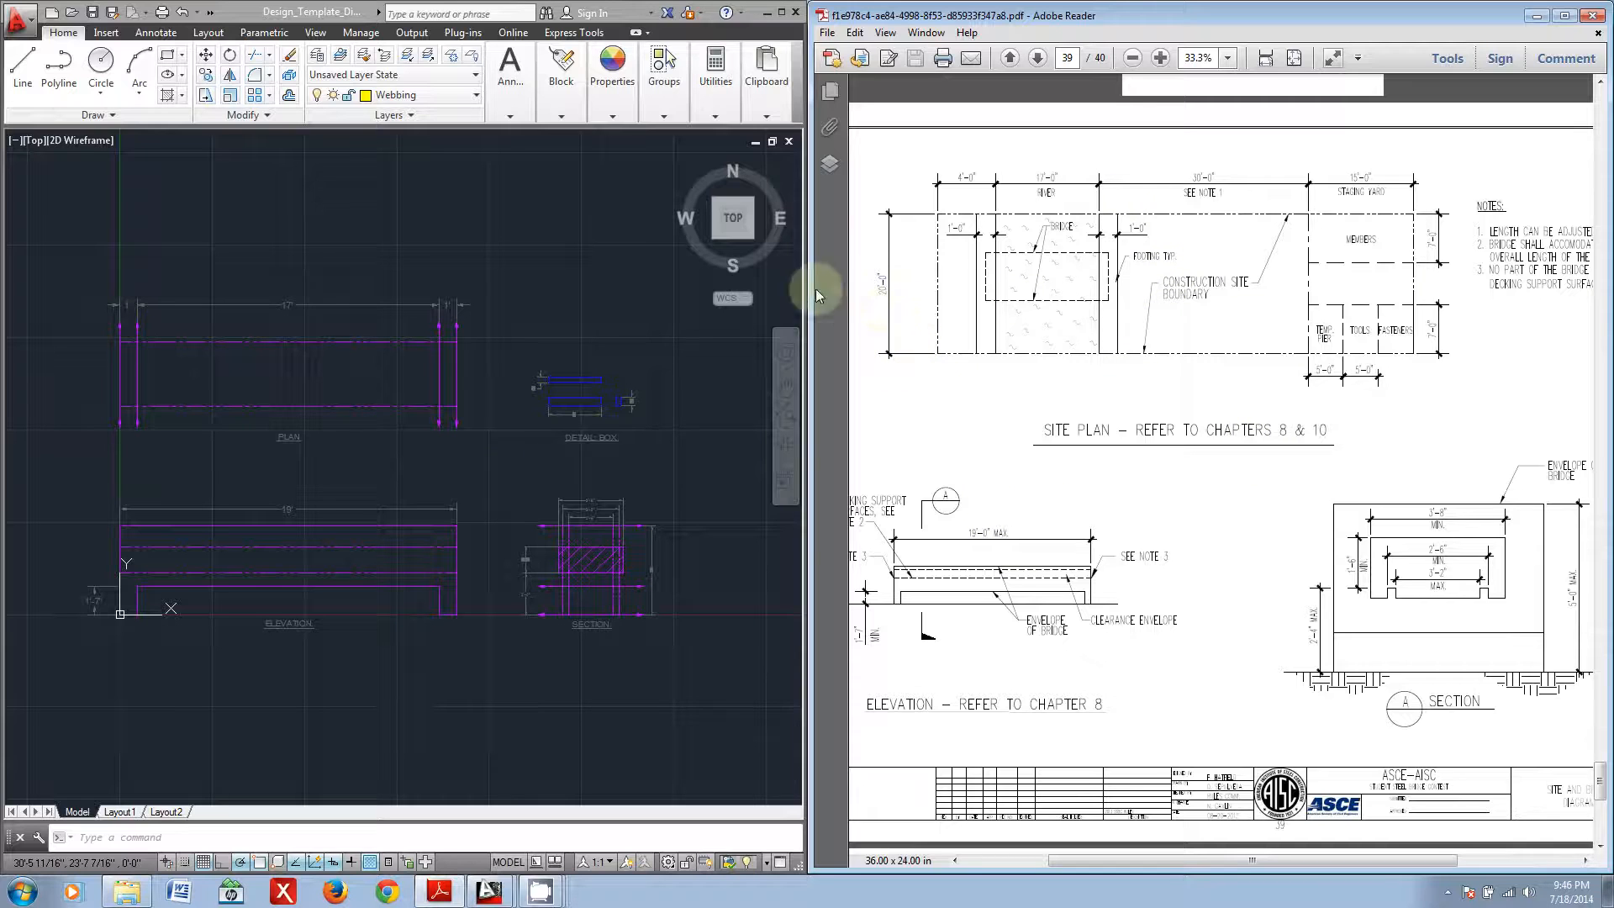
Step: Examine the empty bridge template's elevation, section and box detail views
{"action": "left_click", "coordinate": [360, 451]}
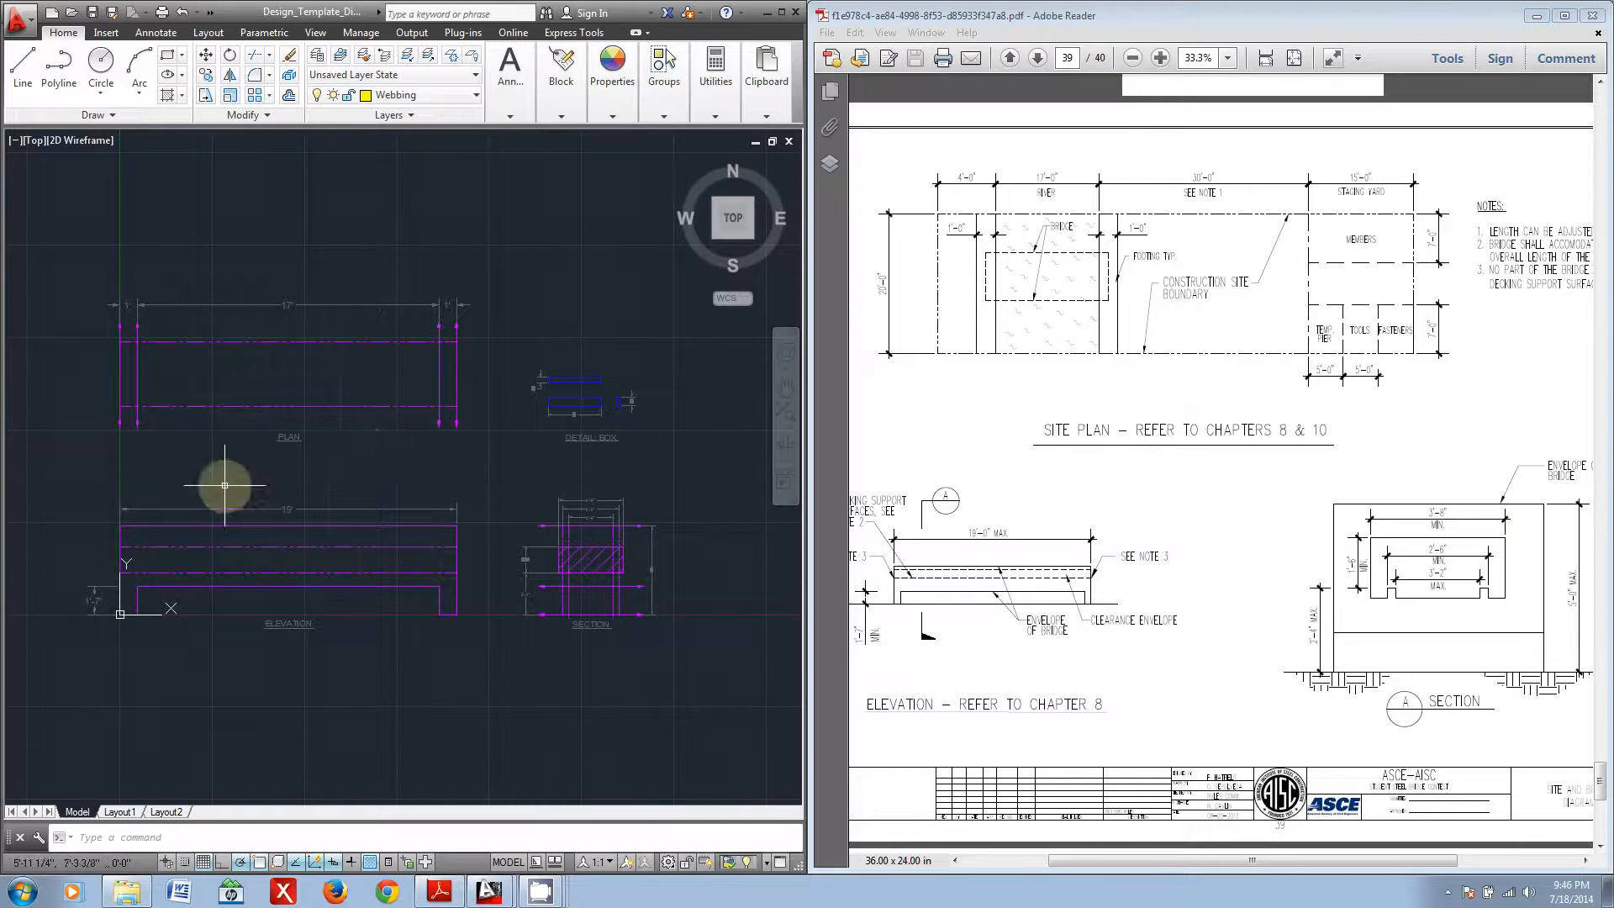
{"action": "left_click", "coordinate": [346, 648]}
{"action": "left_click", "coordinate": [321, 659]}
{"action": "scroll", "coordinate": [302, 642], "scroll_direction": "up", "scroll_amount": 3}
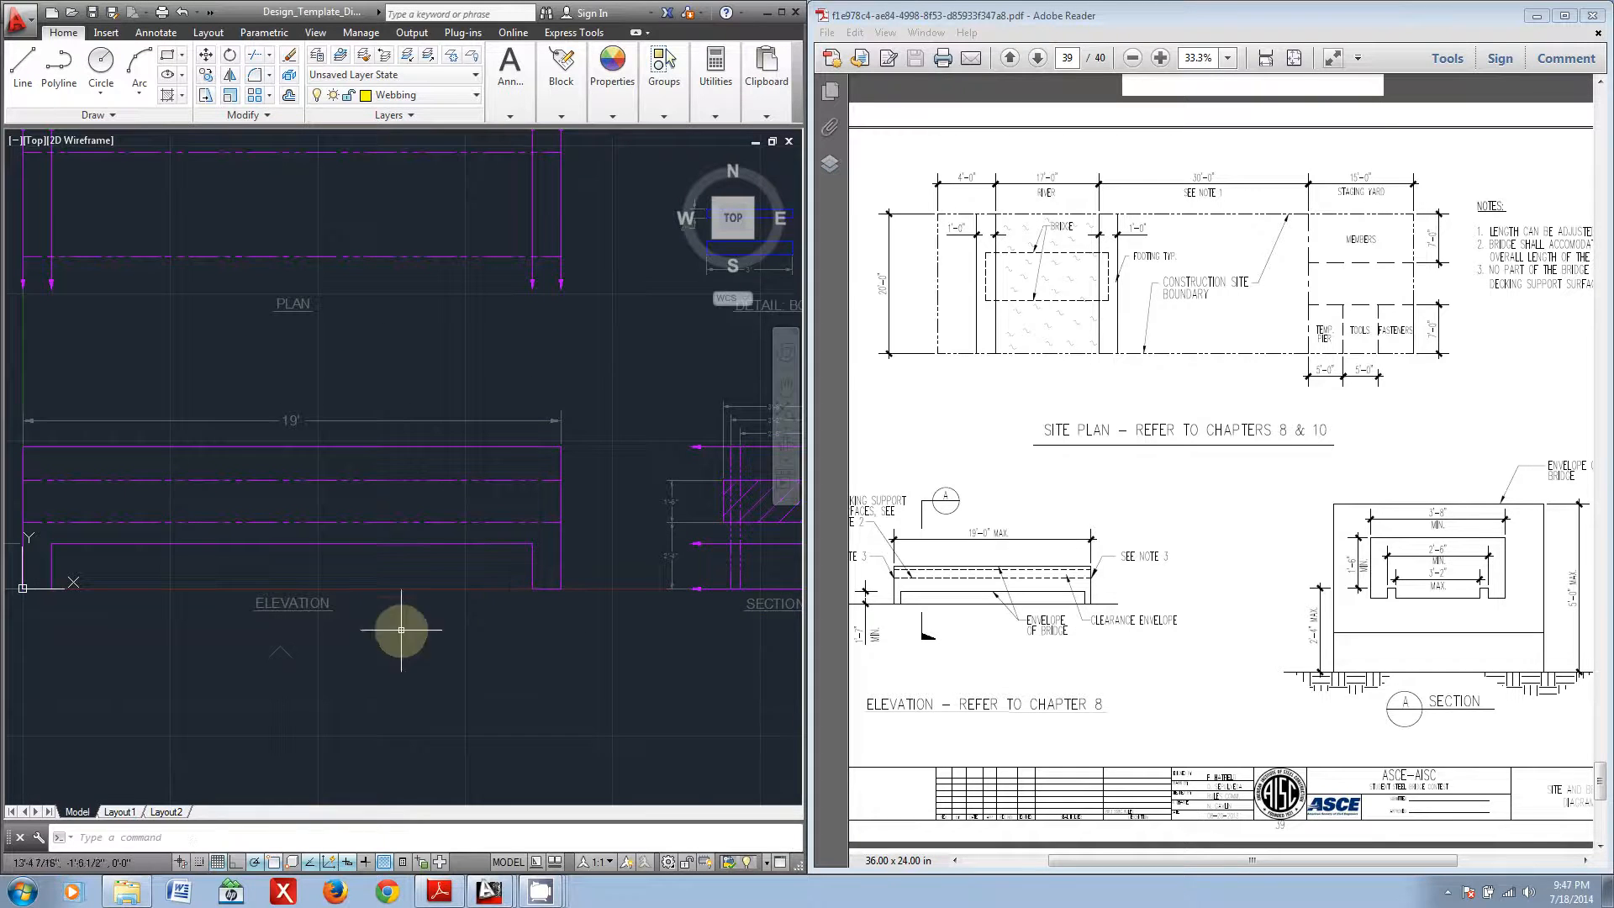
{"action": "middle_click_drag", "start_coordinate": [345, 723], "coordinate": [332, 543]}
{"action": "middle_click_drag", "start_coordinate": [659, 620], "coordinate": [324, 678]}
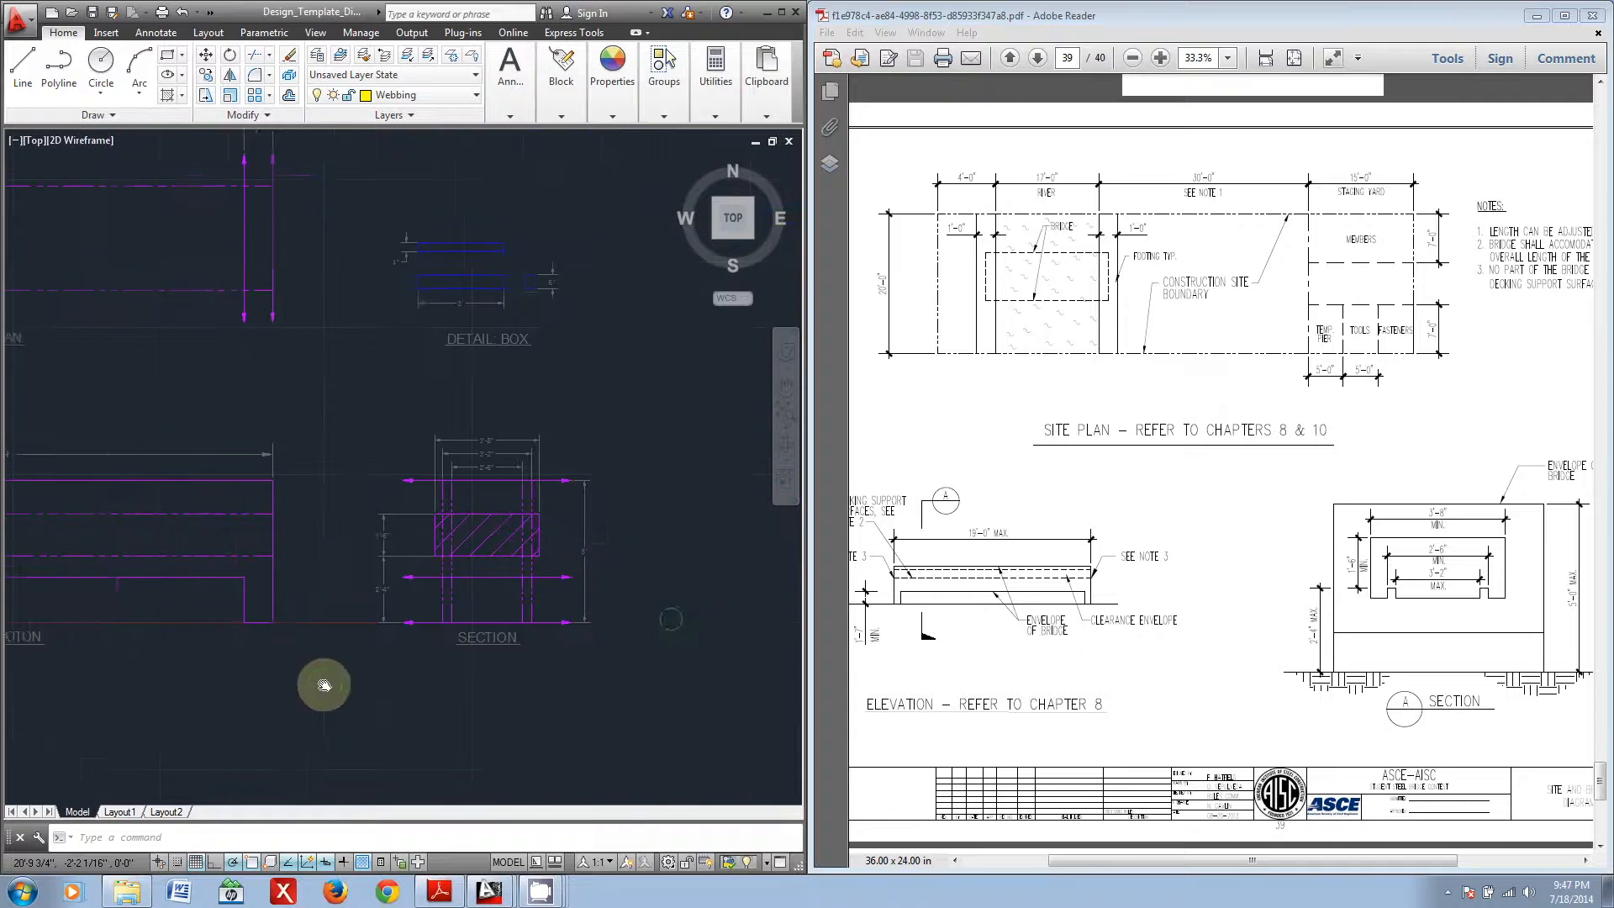
{"action": "mouse_move", "coordinate": [450, 396]}
{"action": "middle_mouse_down"}
{"action": "mouse_move", "coordinate": [451, 458]}
{"action": "mouse_move", "coordinate": [479, 447]}
{"action": "middle_mouse_up"}
{"action": "scroll", "coordinate": [459, 414], "scroll_direction": "up", "scroll_amount": 4}
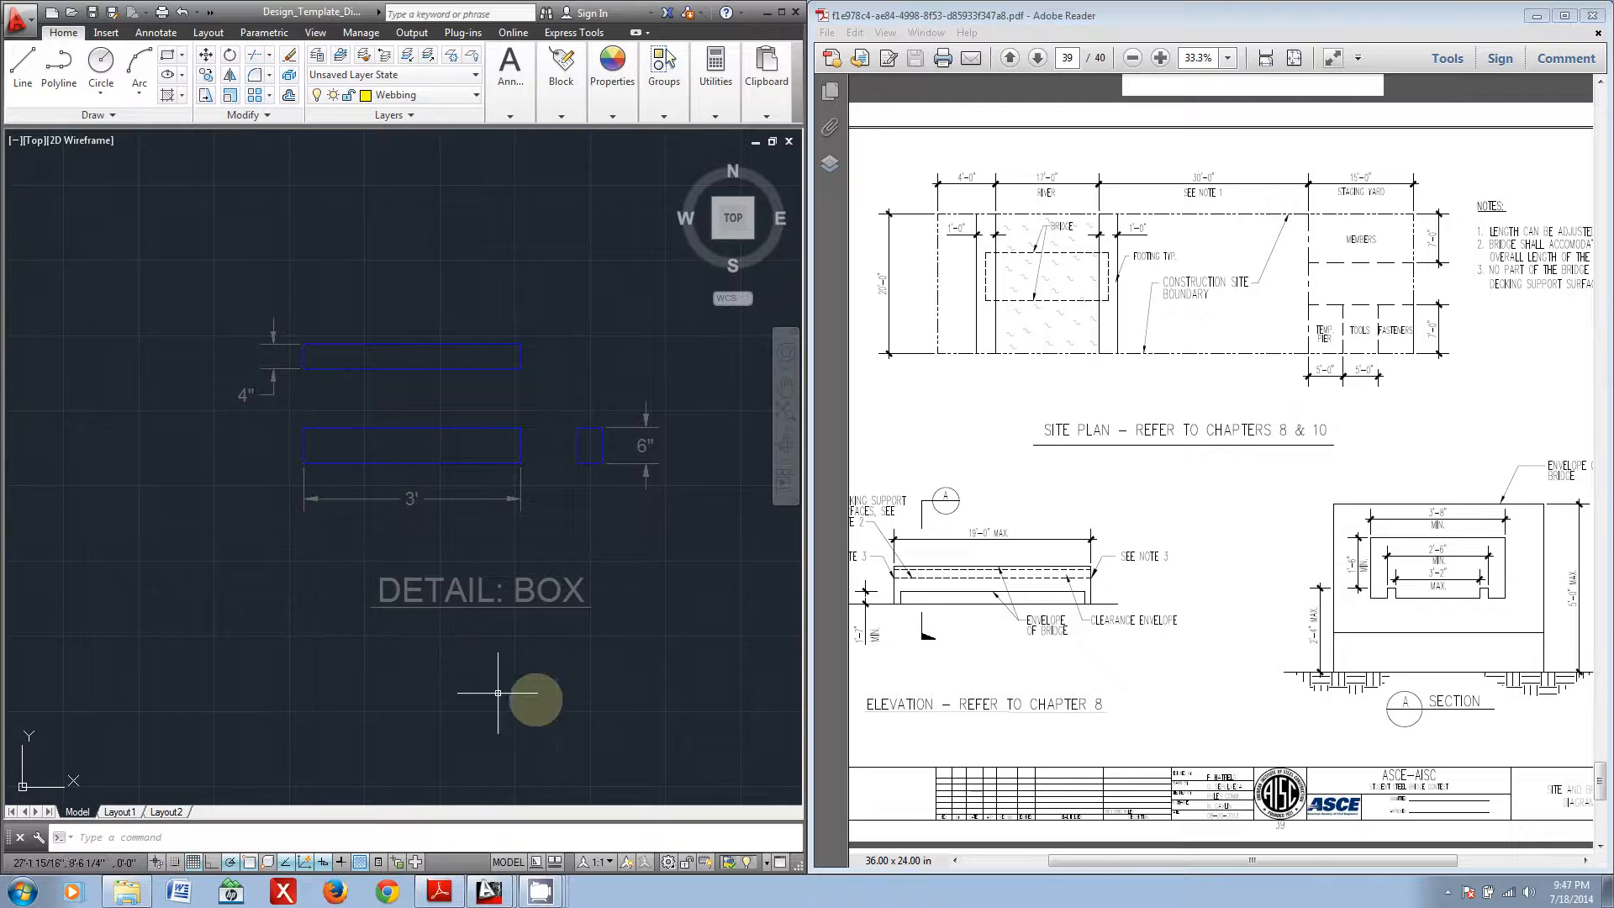
Step: Examine the envelope limits in the template's plan and elevation views
{"action": "scroll", "coordinate": [357, 722], "scroll_direction": "down", "scroll_amount": 2}
{"action": "middle_click_drag", "start_coordinate": [345, 724], "coordinate": [427, 622]}
{"action": "middle_click_drag", "start_coordinate": [373, 693], "coordinate": [430, 467]}
{"action": "middle_click_drag", "start_coordinate": [371, 664], "coordinate": [343, 577]}
{"action": "middle_click_drag", "start_coordinate": [206, 559], "coordinate": [733, 538]}
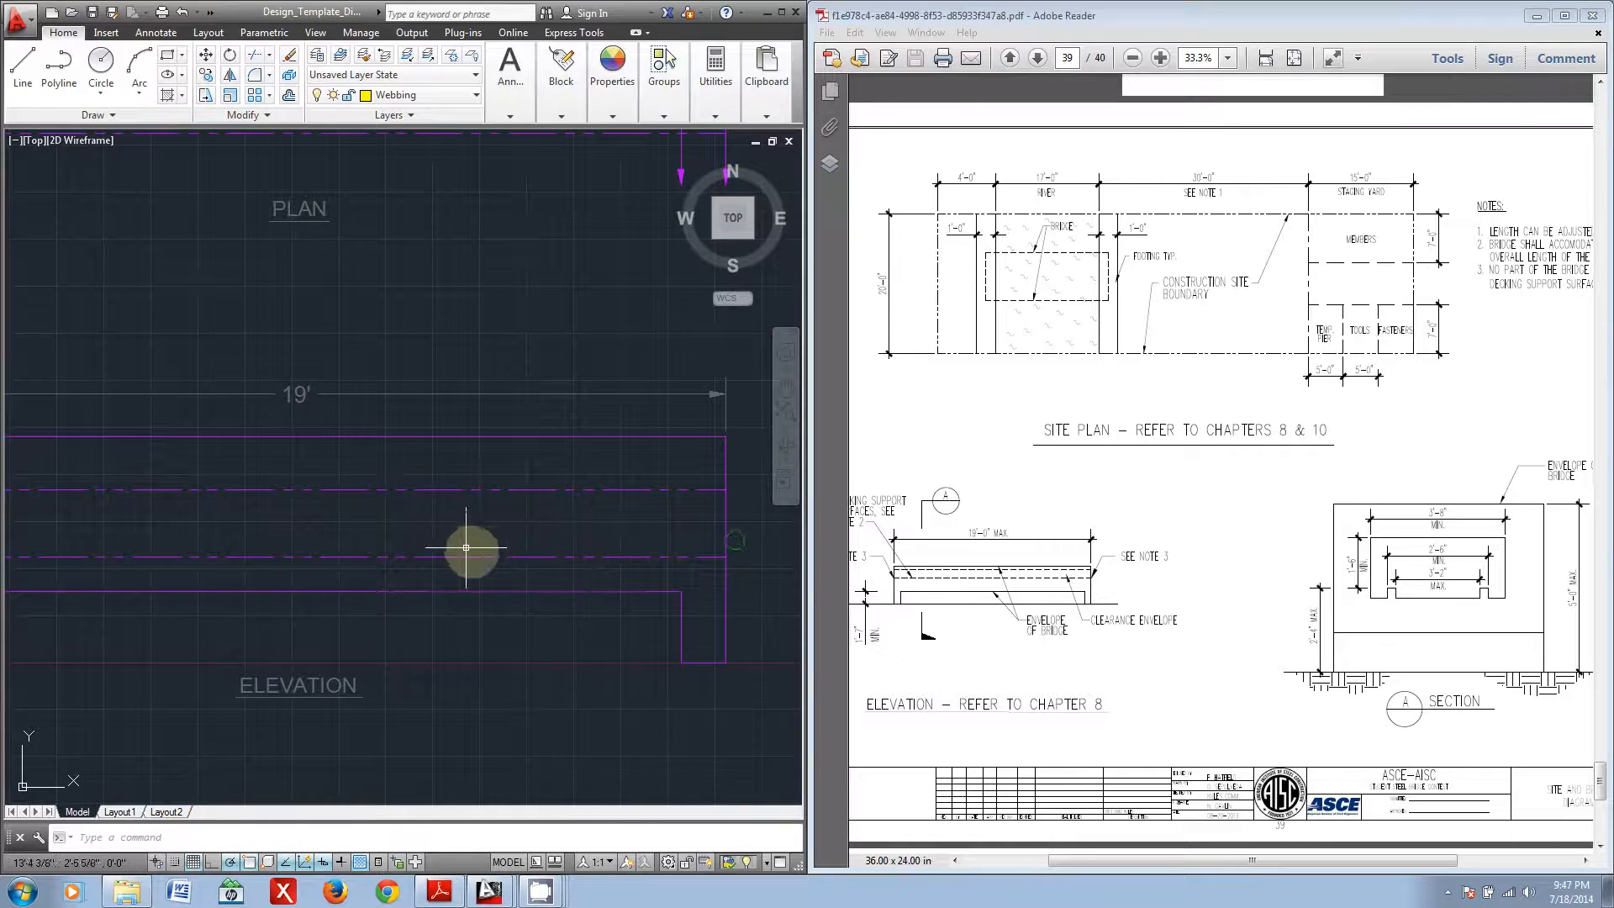
{"action": "scroll", "coordinate": [522, 551], "scroll_direction": "down", "scroll_amount": 2}
{"action": "middle_click_drag", "start_coordinate": [518, 549], "coordinate": [598, 596]}
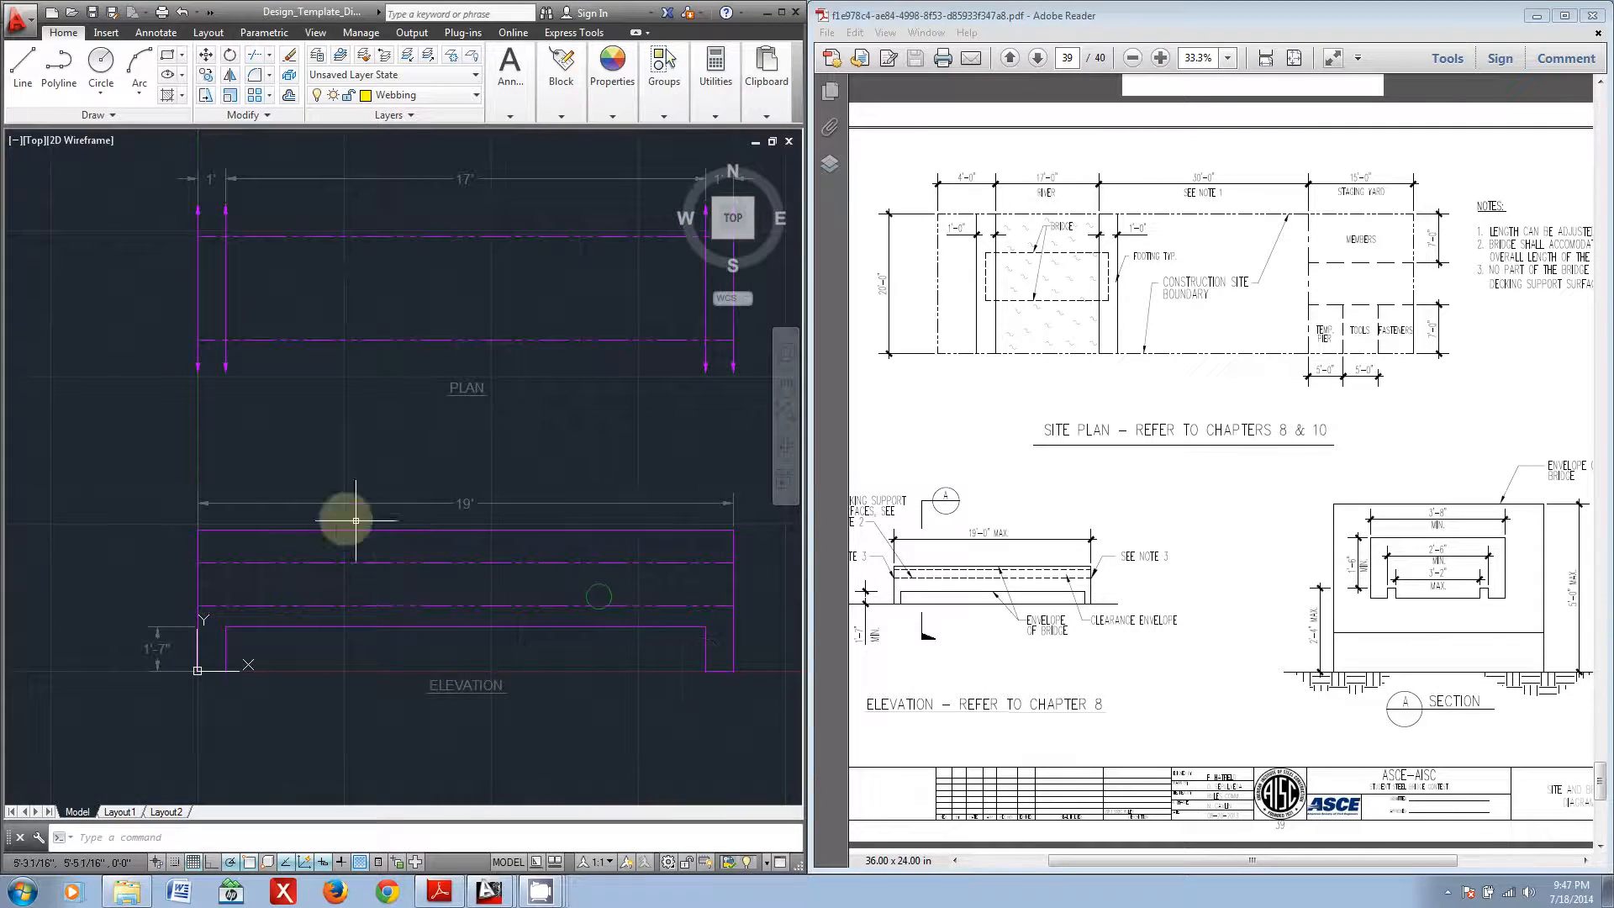
{"action": "mouse_move", "coordinate": [583, 418]}
{"action": "middle_mouse_down"}
{"action": "mouse_move", "coordinate": [570, 591]}
{"action": "mouse_move", "coordinate": [348, 389]}
{"action": "middle_mouse_up"}
{"action": "middle_click_drag", "start_coordinate": [234, 611], "coordinate": [654, 566]}
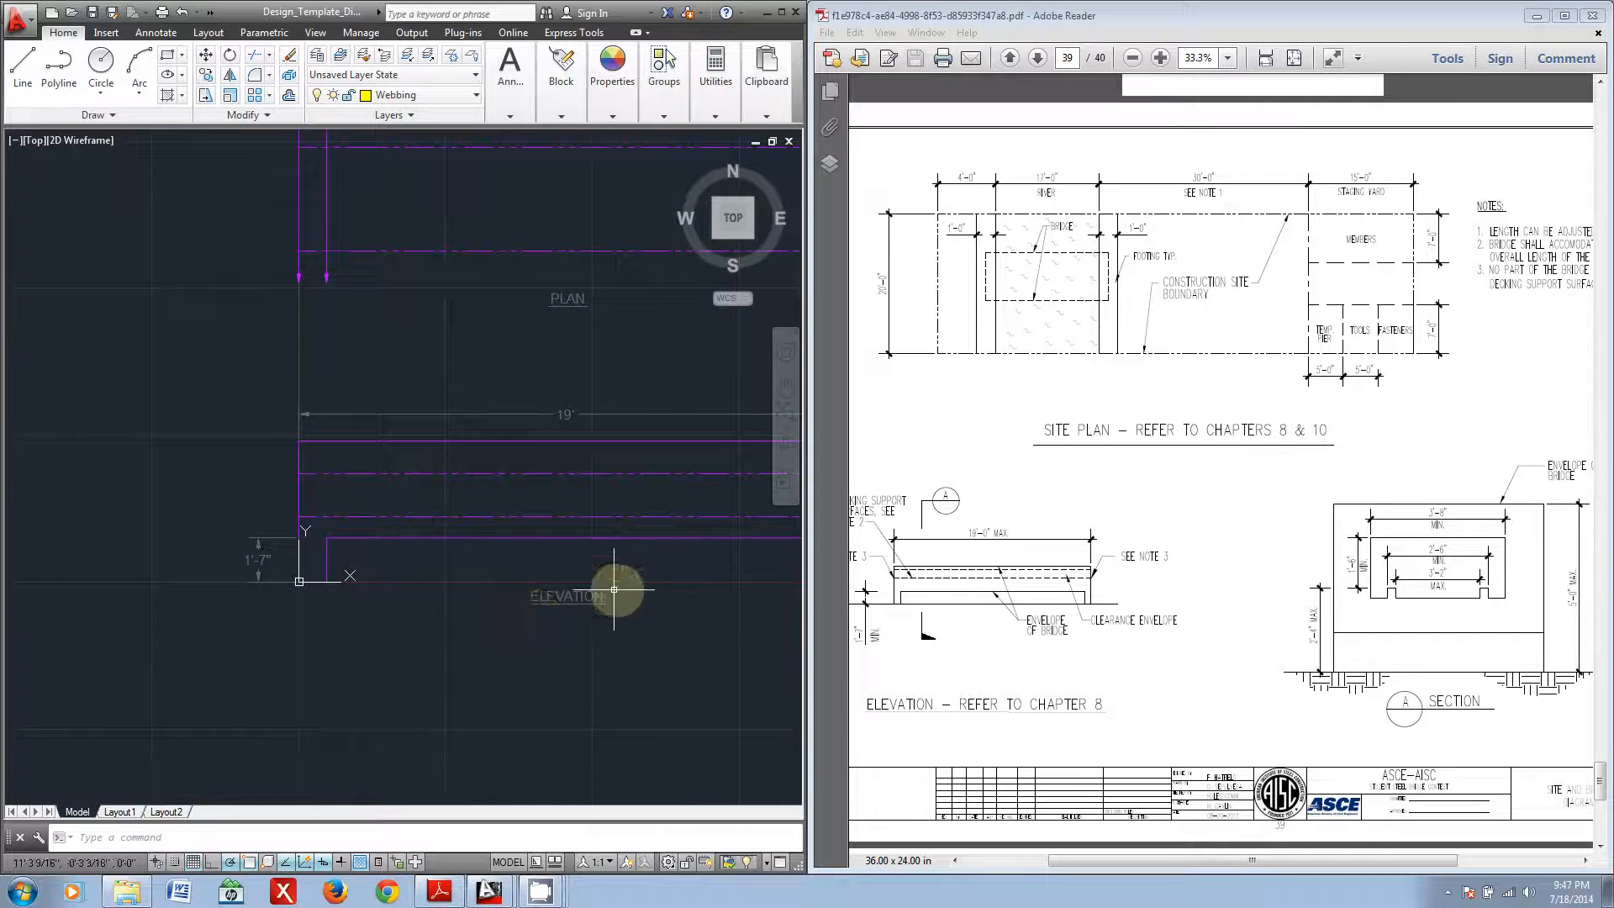
{"action": "middle_click_drag", "start_coordinate": [745, 623], "coordinate": [181, 603]}
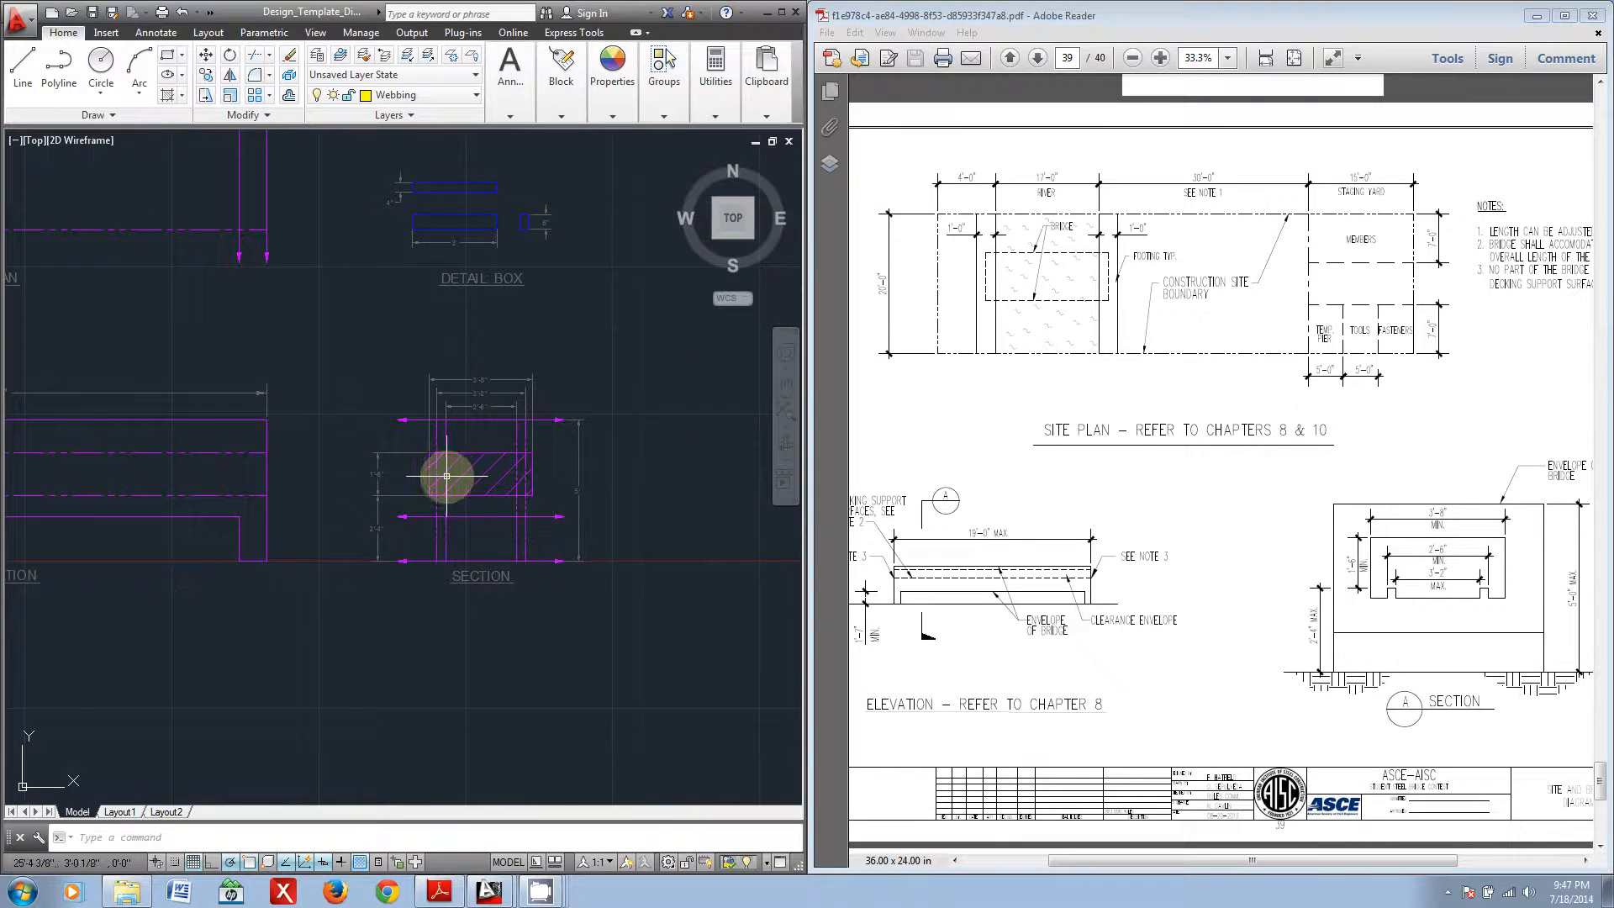
Step: Examine the hatched clearance area and the dimension limits in the template's section view
{"action": "scroll", "coordinate": [459, 487], "scroll_direction": "up", "scroll_amount": 2}
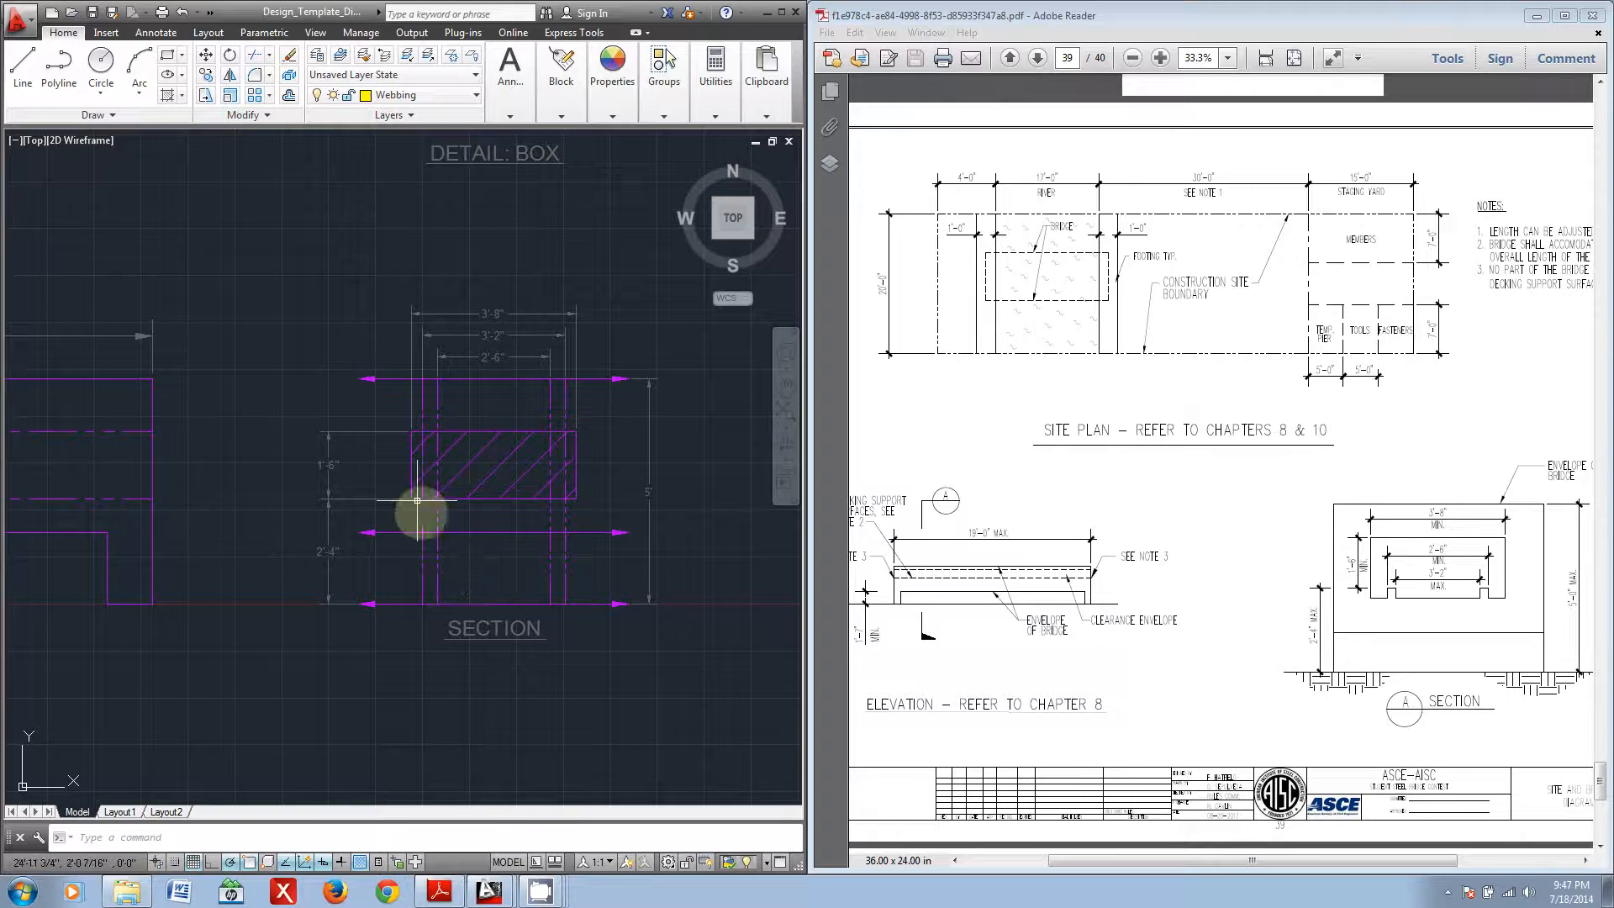
{"action": "scroll", "coordinate": [476, 447], "scroll_direction": "up", "scroll_amount": 4}
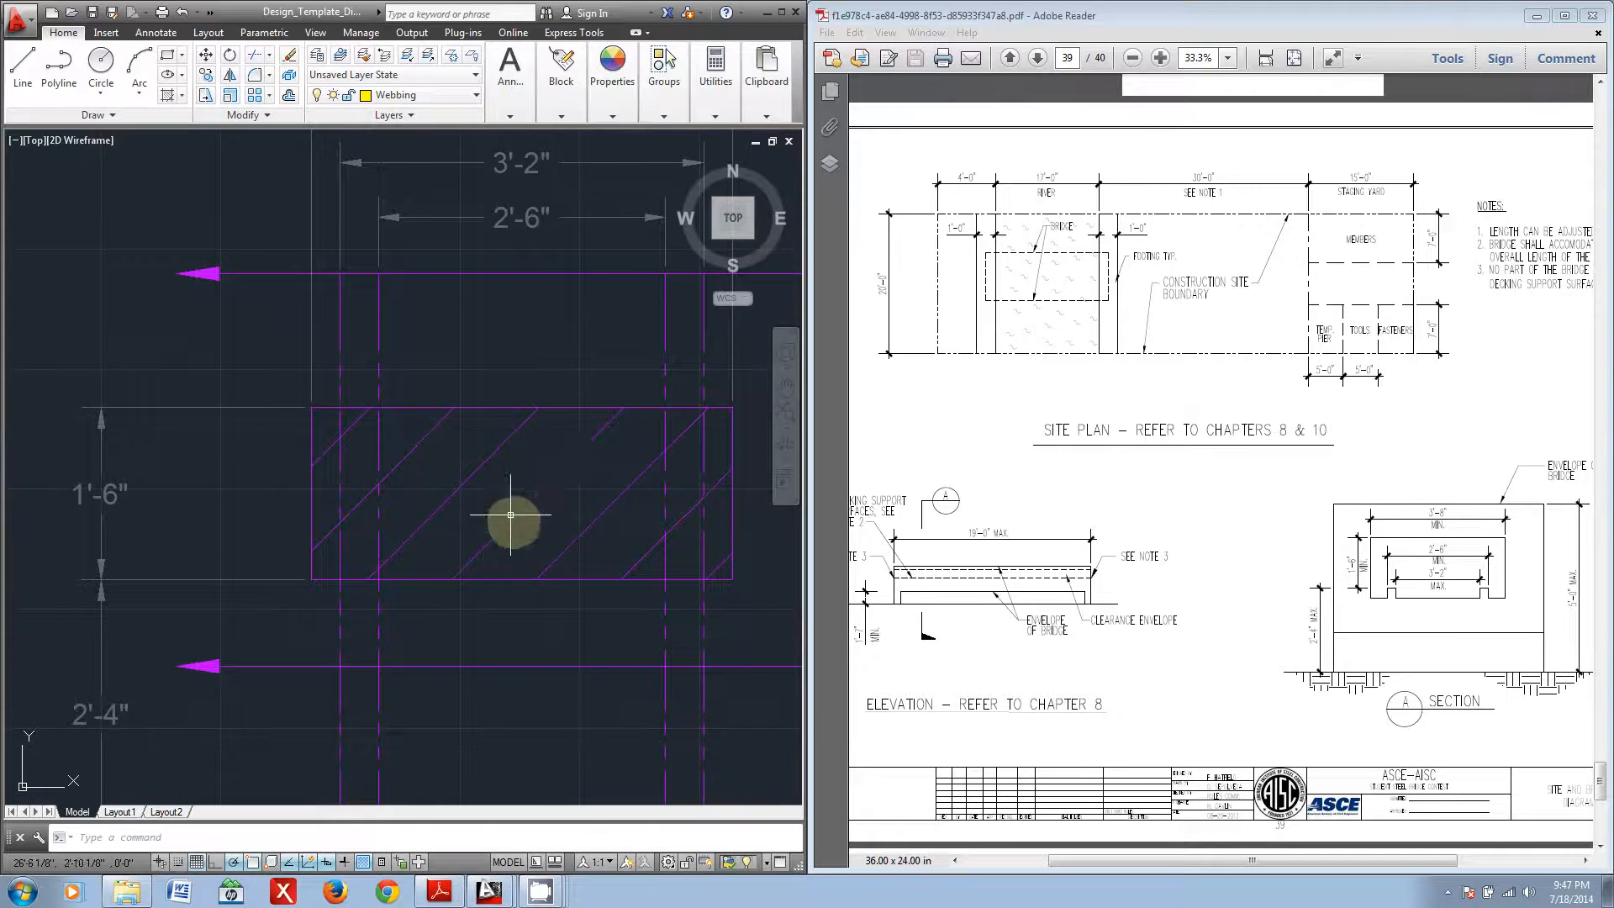
{"action": "scroll", "coordinate": [525, 551], "scroll_direction": "down", "scroll_amount": 4}
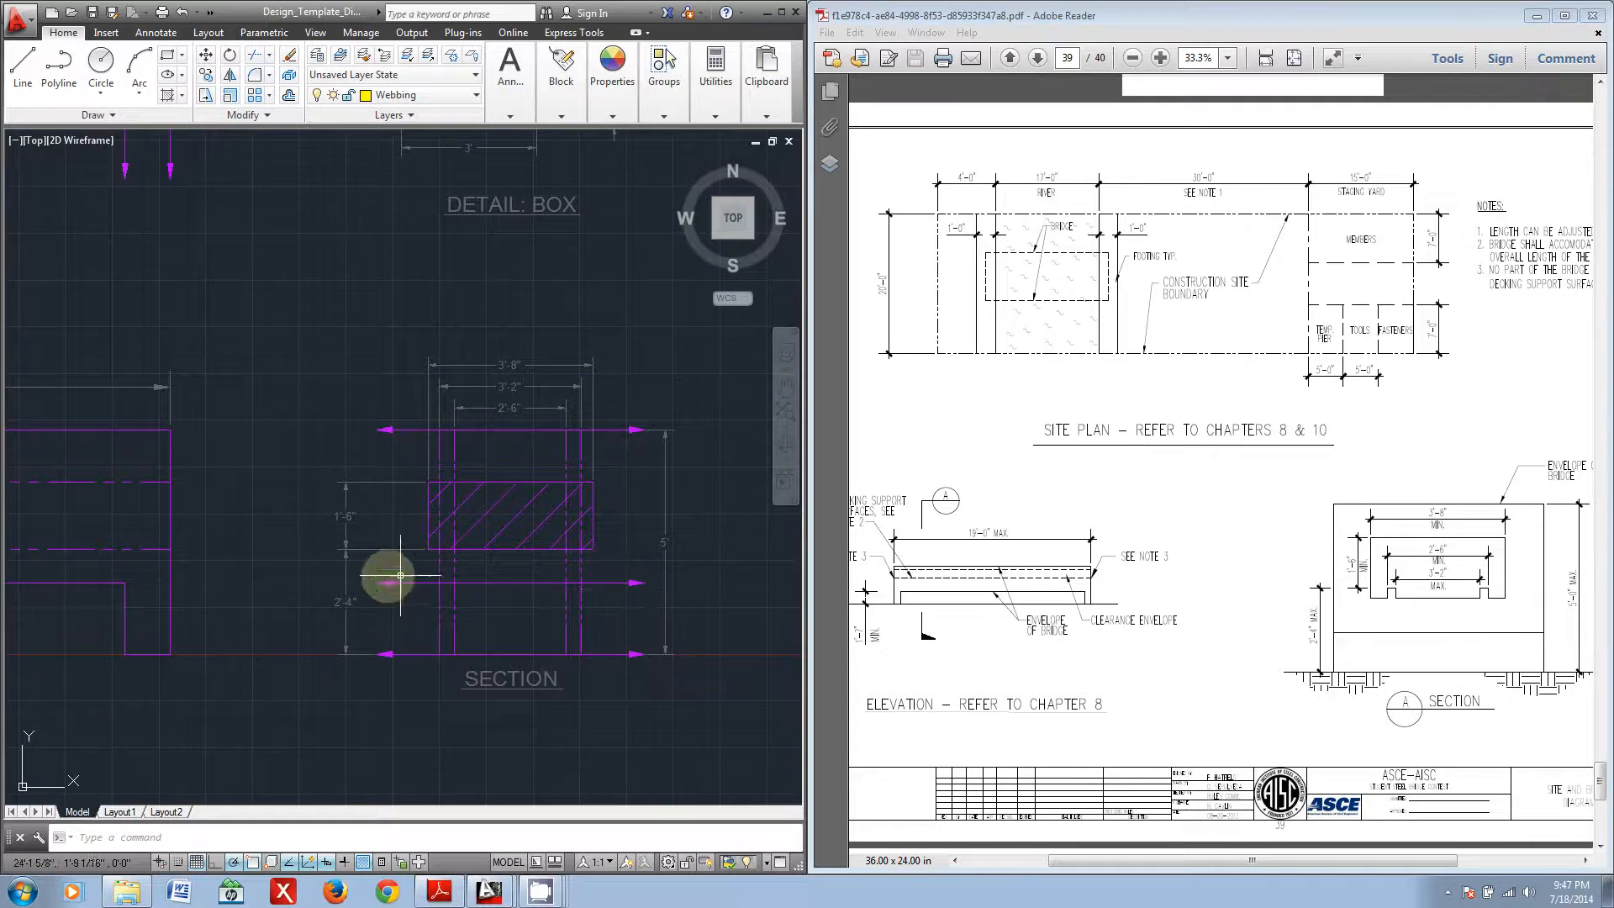
{"action": "middle_click_drag", "start_coordinate": [346, 579], "coordinate": [459, 575]}
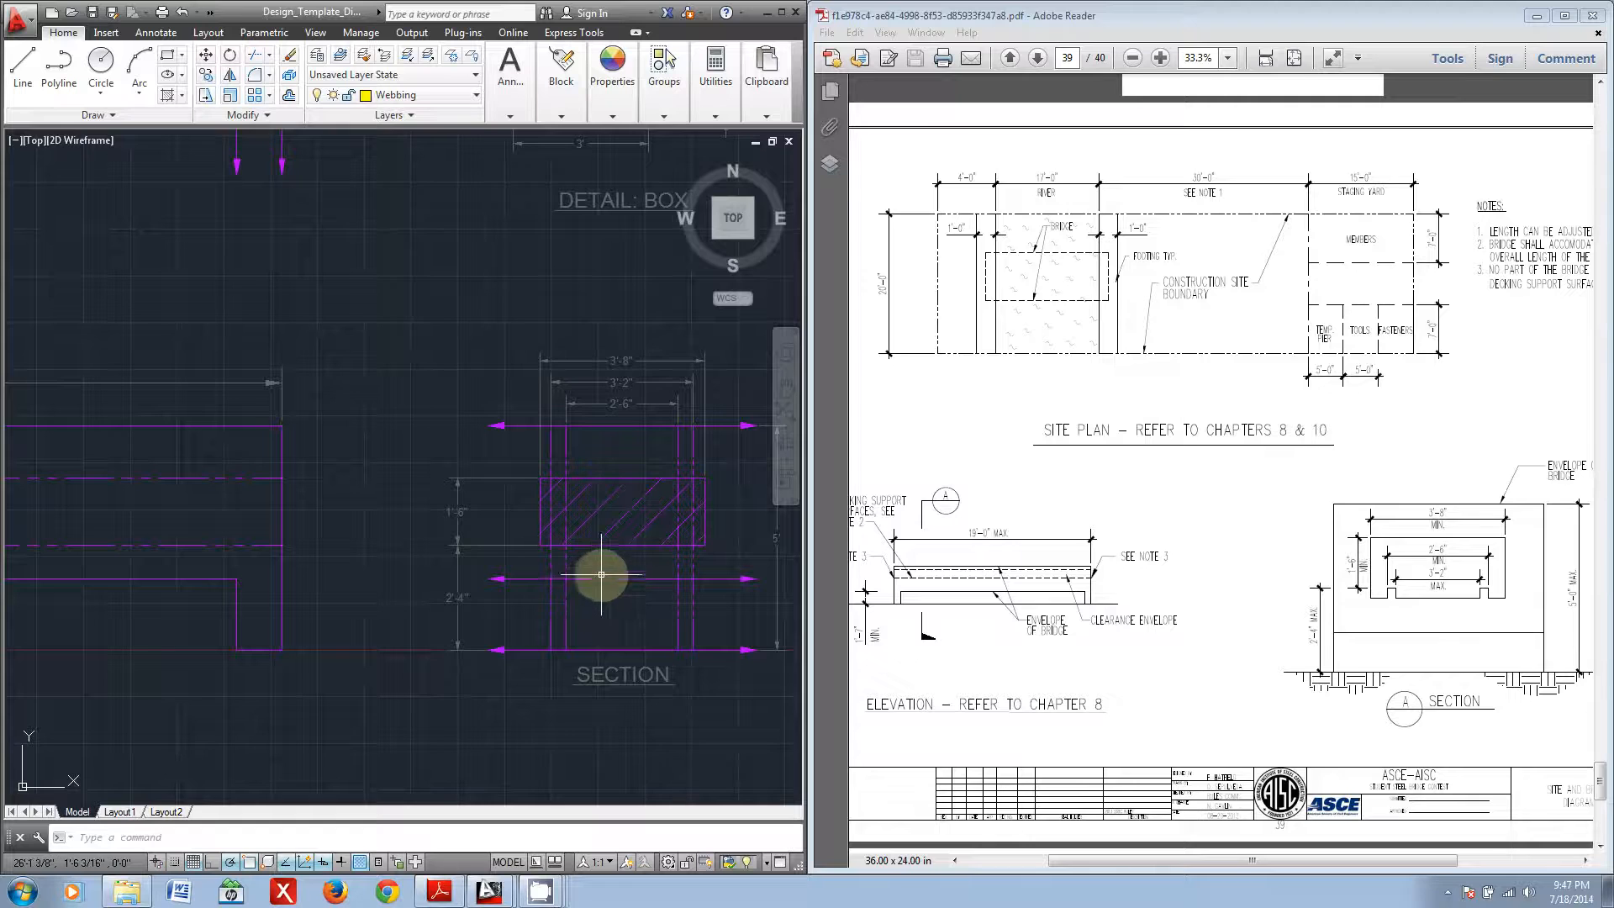
{"action": "scroll", "coordinate": [618, 563], "scroll_direction": "down", "scroll_amount": 2}
{"action": "scroll", "coordinate": [594, 565], "scroll_direction": "down", "scroll_amount": 2}
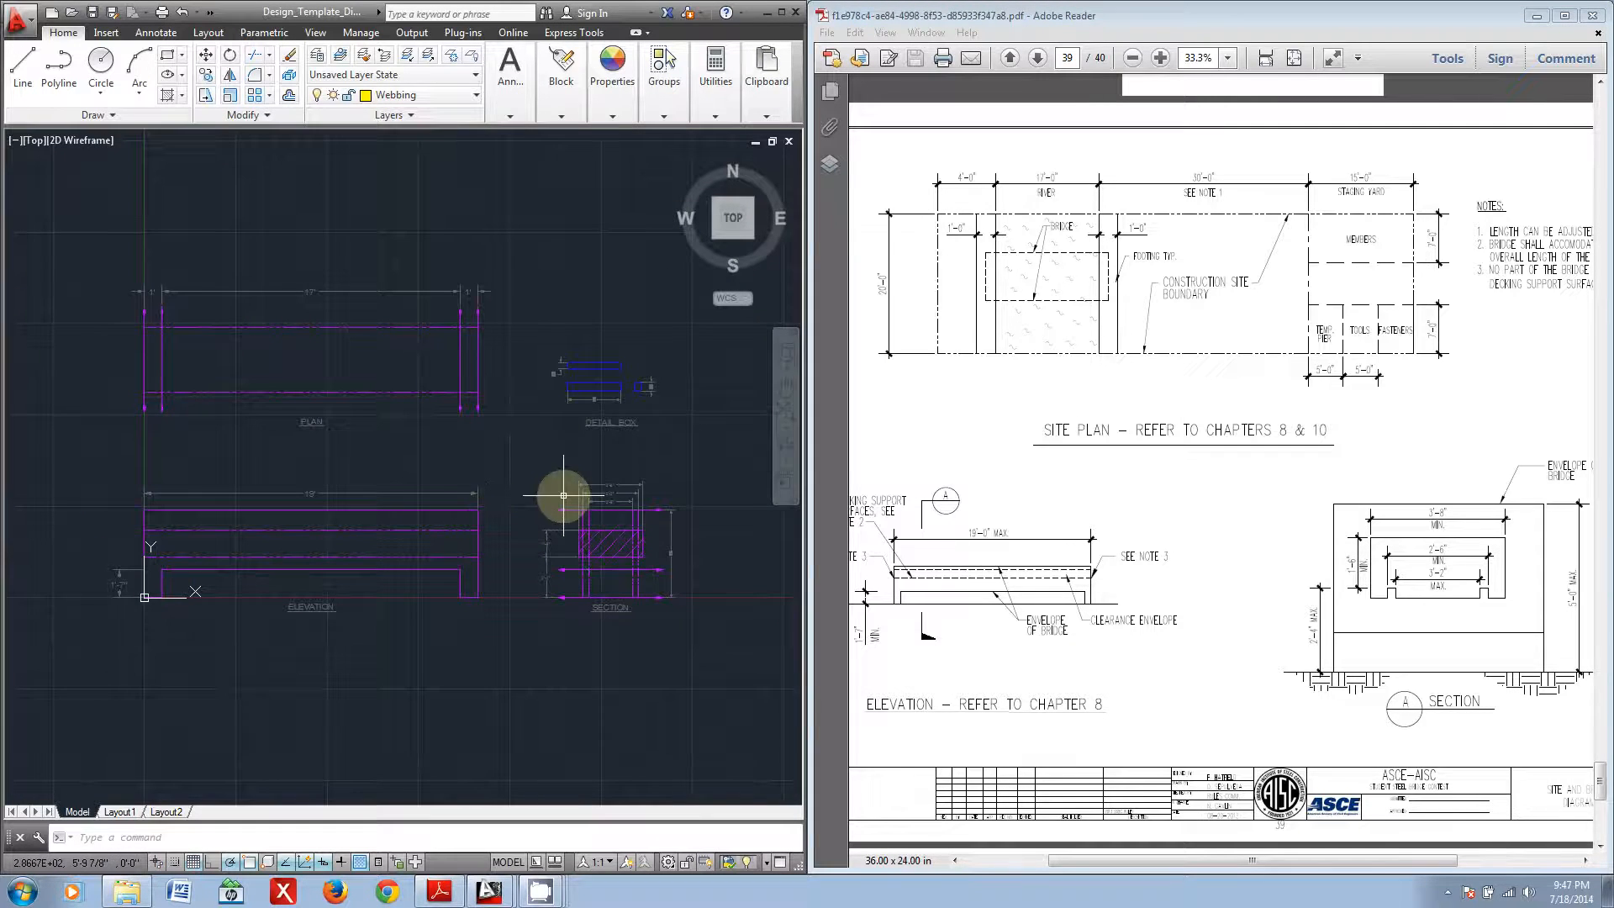
{"action": "scroll", "coordinate": [617, 592], "scroll_direction": "up", "scroll_amount": 2}
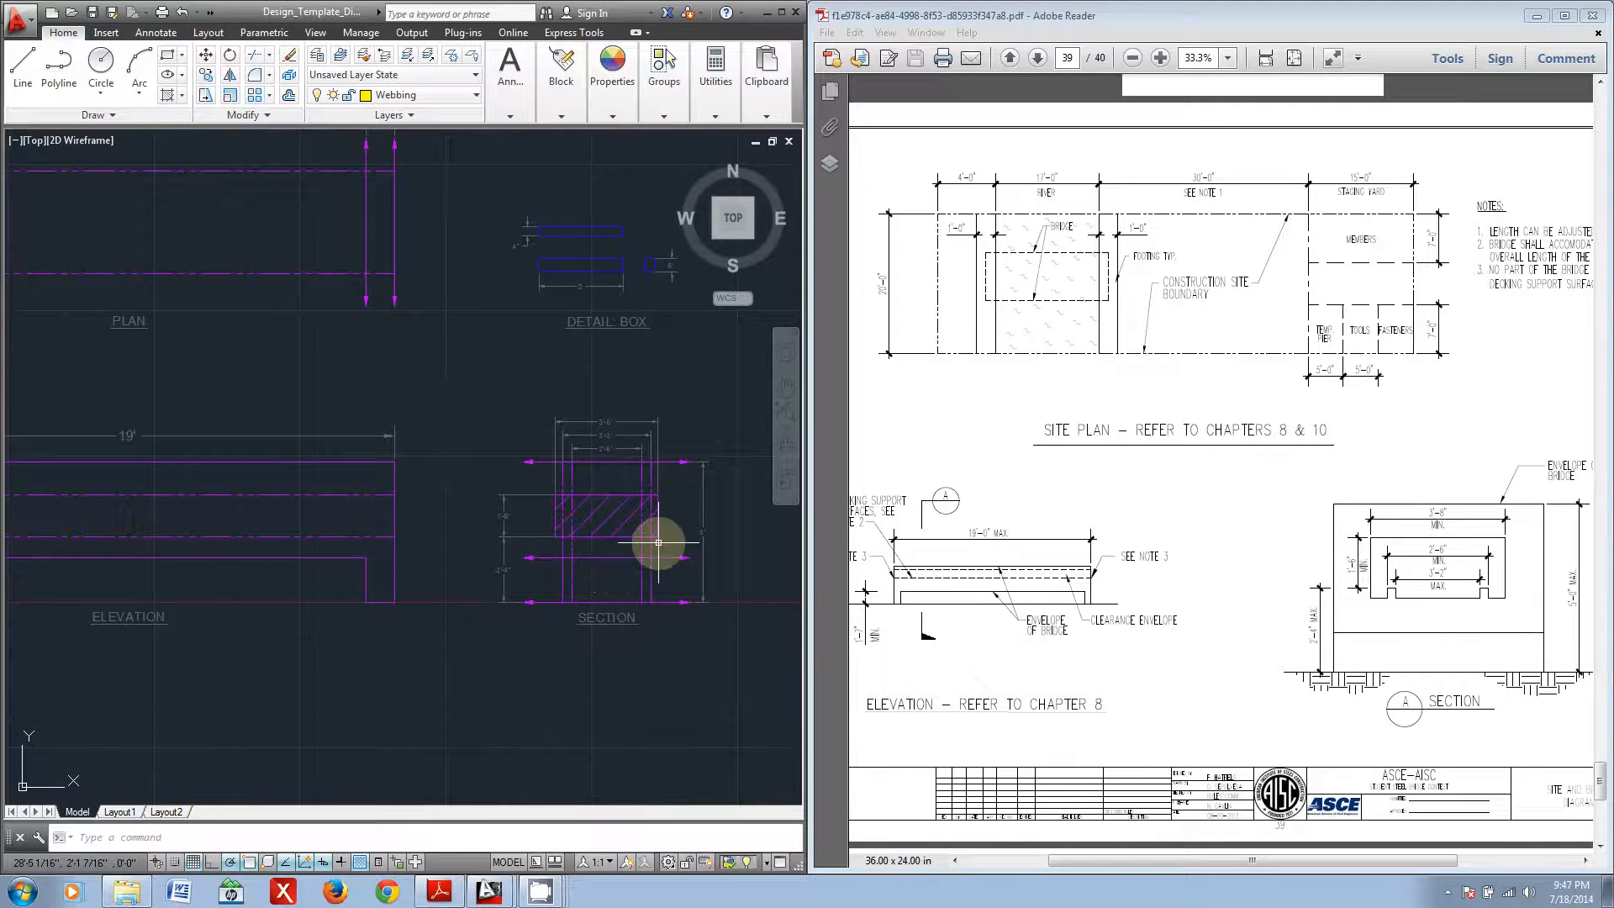
{"action": "scroll", "coordinate": [589, 537], "scroll_direction": "down", "scroll_amount": 3}
Step: Bring up the template copy containing the sample bridge design and maximize the drawing program's window
{"action": "mouse_move", "coordinate": [378, 386]}
{"action": "middle_mouse_down"}
{"action": "mouse_move", "coordinate": [443, 452]}
{"action": "mouse_move", "coordinate": [866, 689]}
{"action": "middle_mouse_up"}
{"action": "middle_click_drag", "start_coordinate": [583, 482], "coordinate": [565, 602]}
{"action": "scroll", "coordinate": [563, 602], "scroll_direction": "up", "scroll_amount": 4}
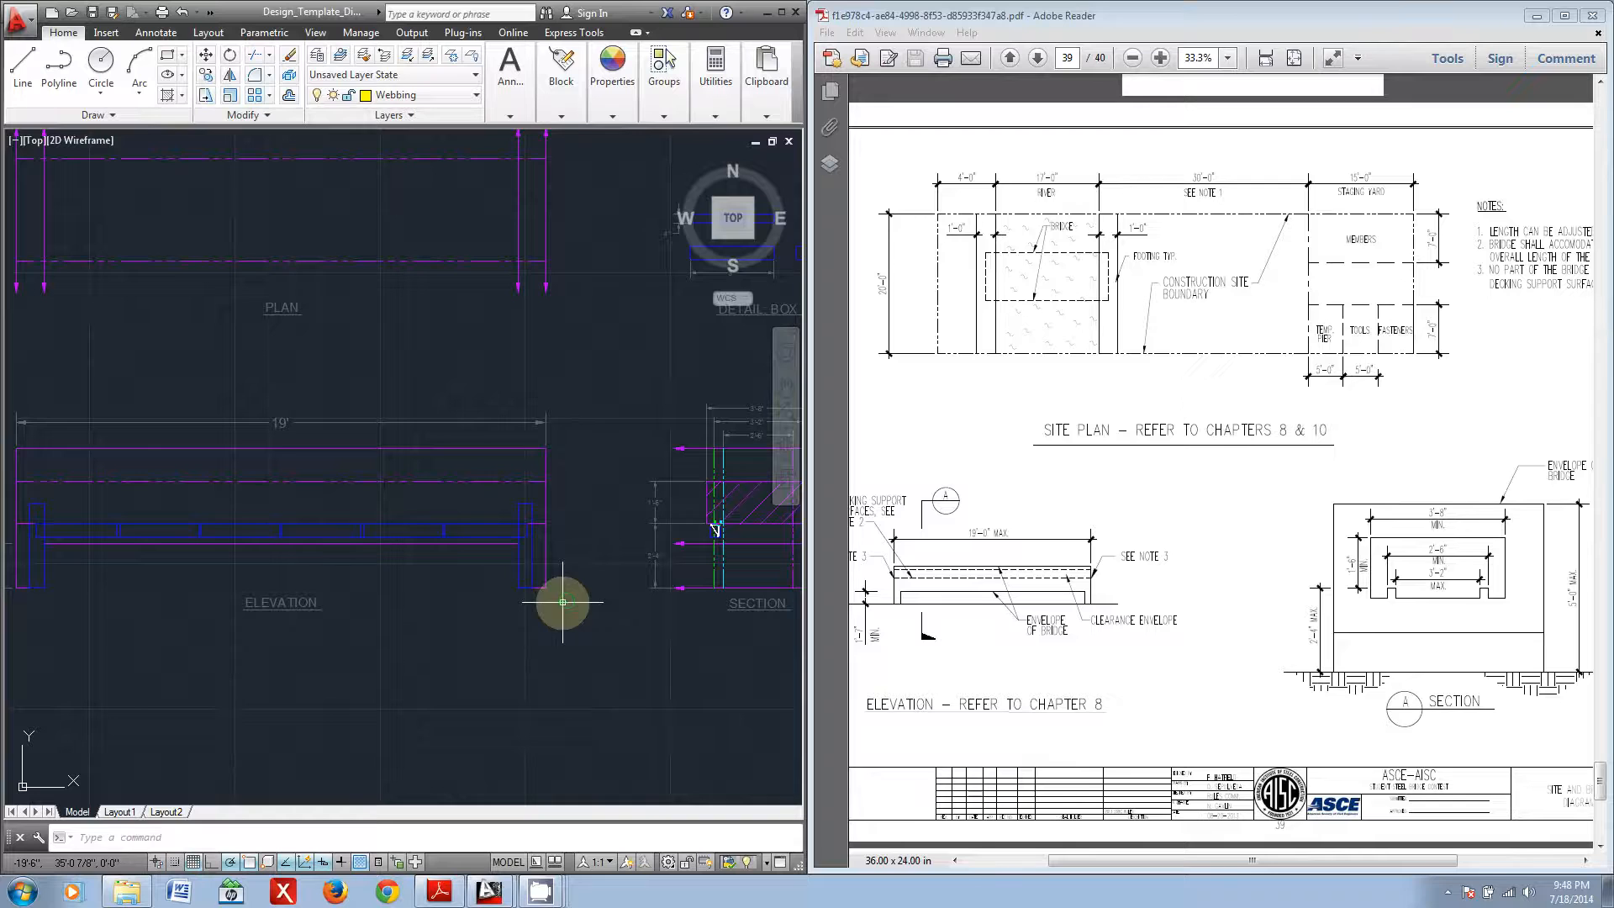
{"action": "middle_click_drag", "start_coordinate": [368, 447], "coordinate": [489, 520]}
{"action": "double_click", "coordinate": [368, 17]}
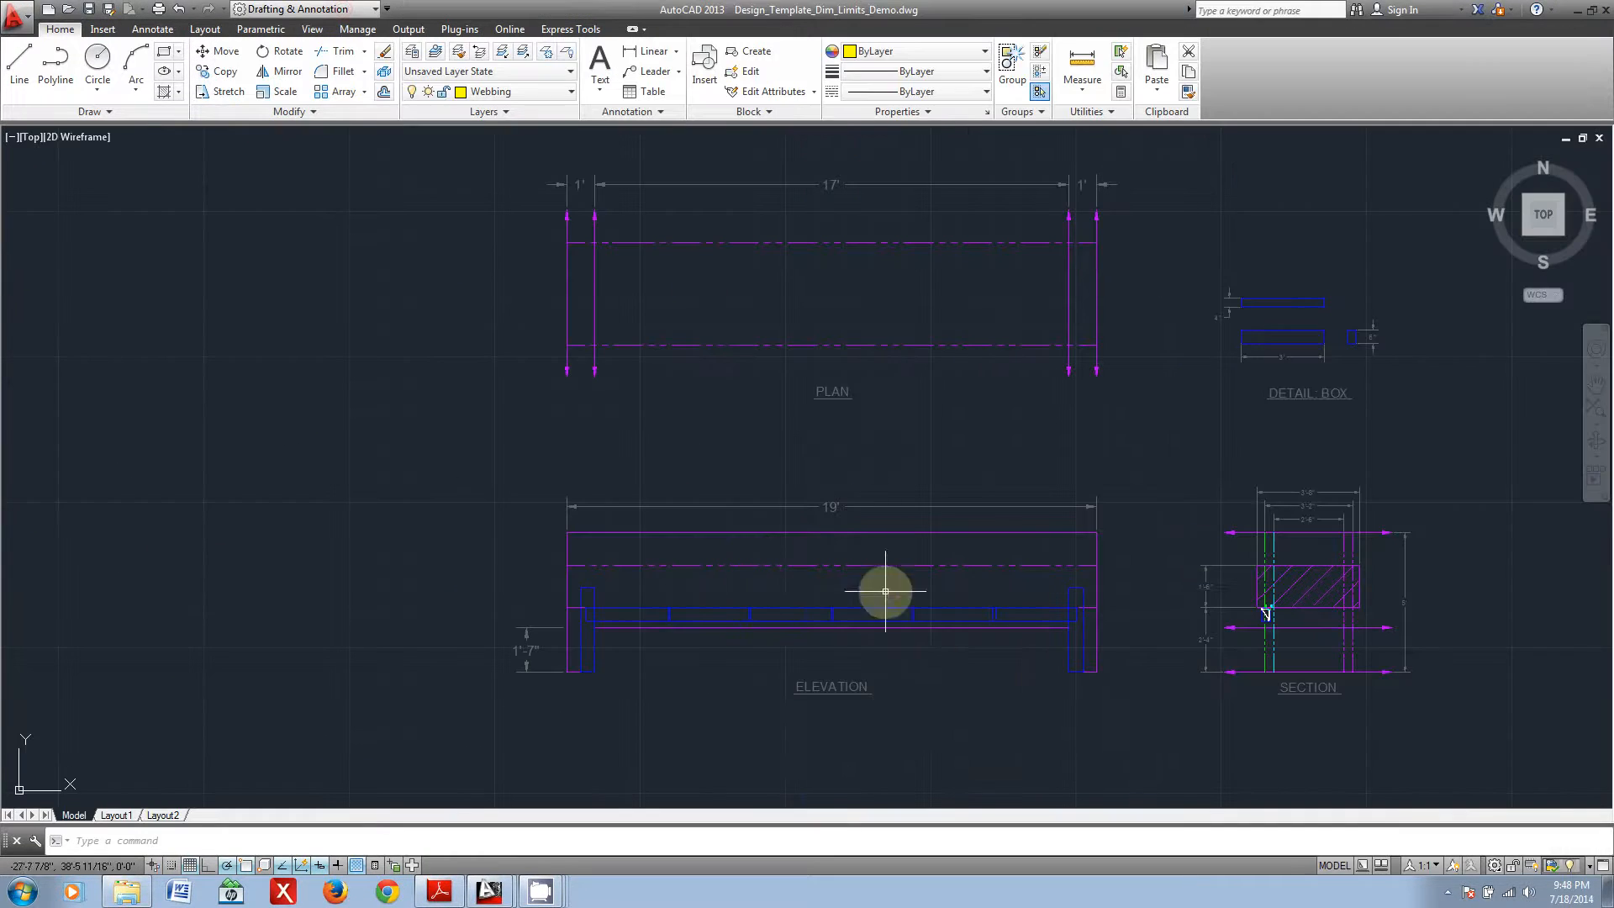
{"action": "scroll", "coordinate": [1029, 718], "scroll_direction": "up", "scroll_amount": 2}
{"action": "middle_click_drag", "start_coordinate": [994, 698], "coordinate": [911, 647]}
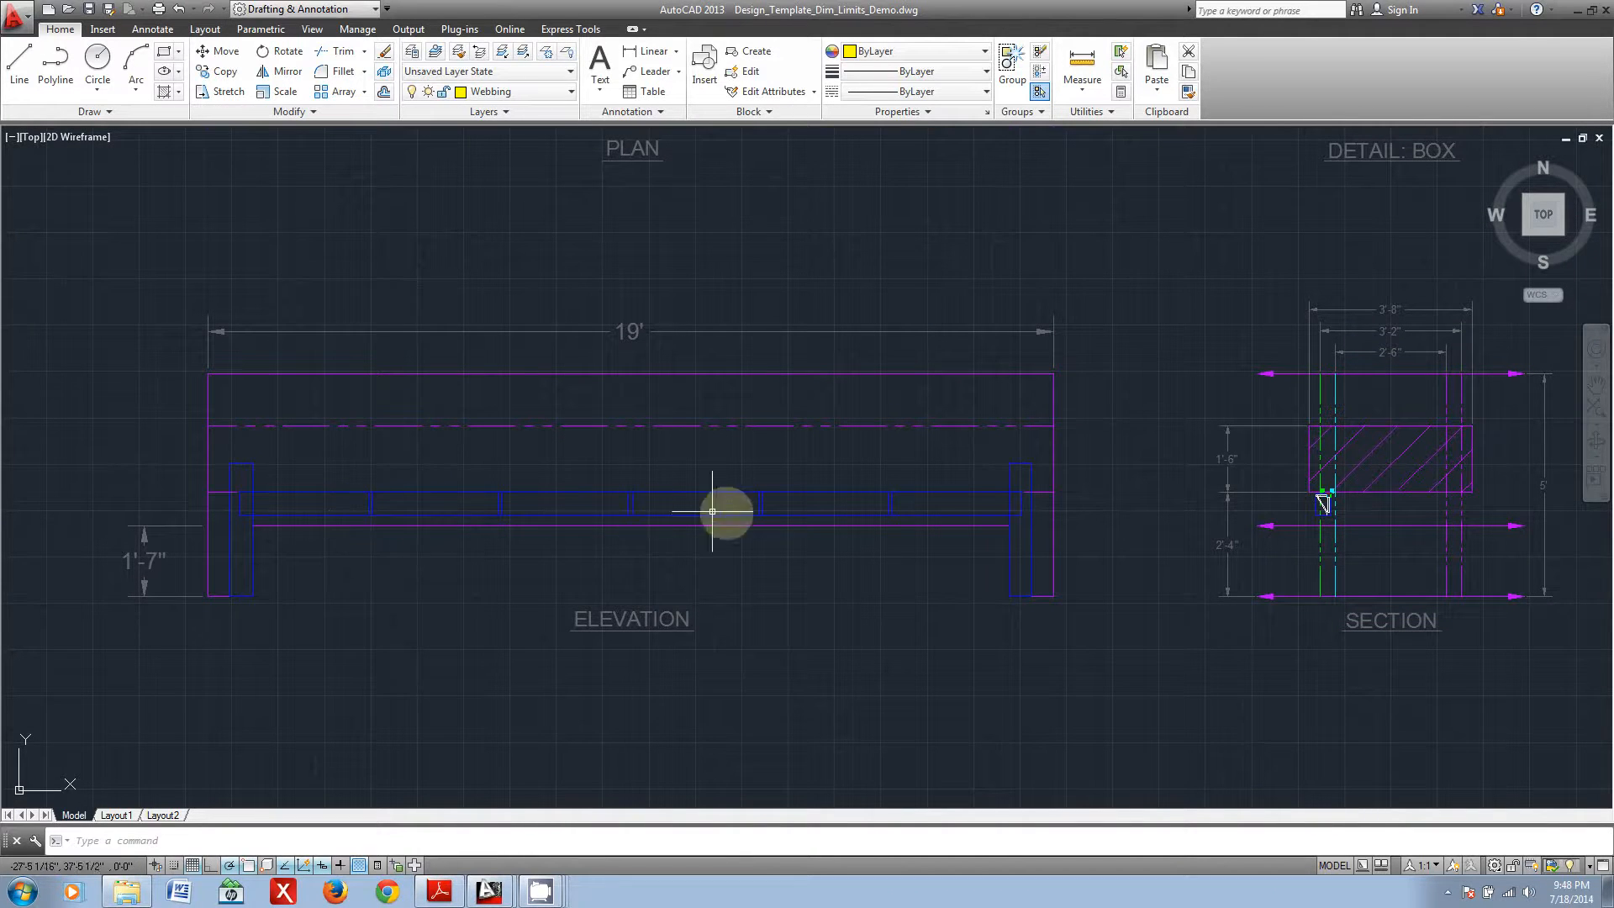
Step: Examine how the sample bridge's members and legs fit the elevation envelope and compare them with the box detail
{"action": "middle_click_drag", "start_coordinate": [383, 562], "coordinate": [531, 572]}
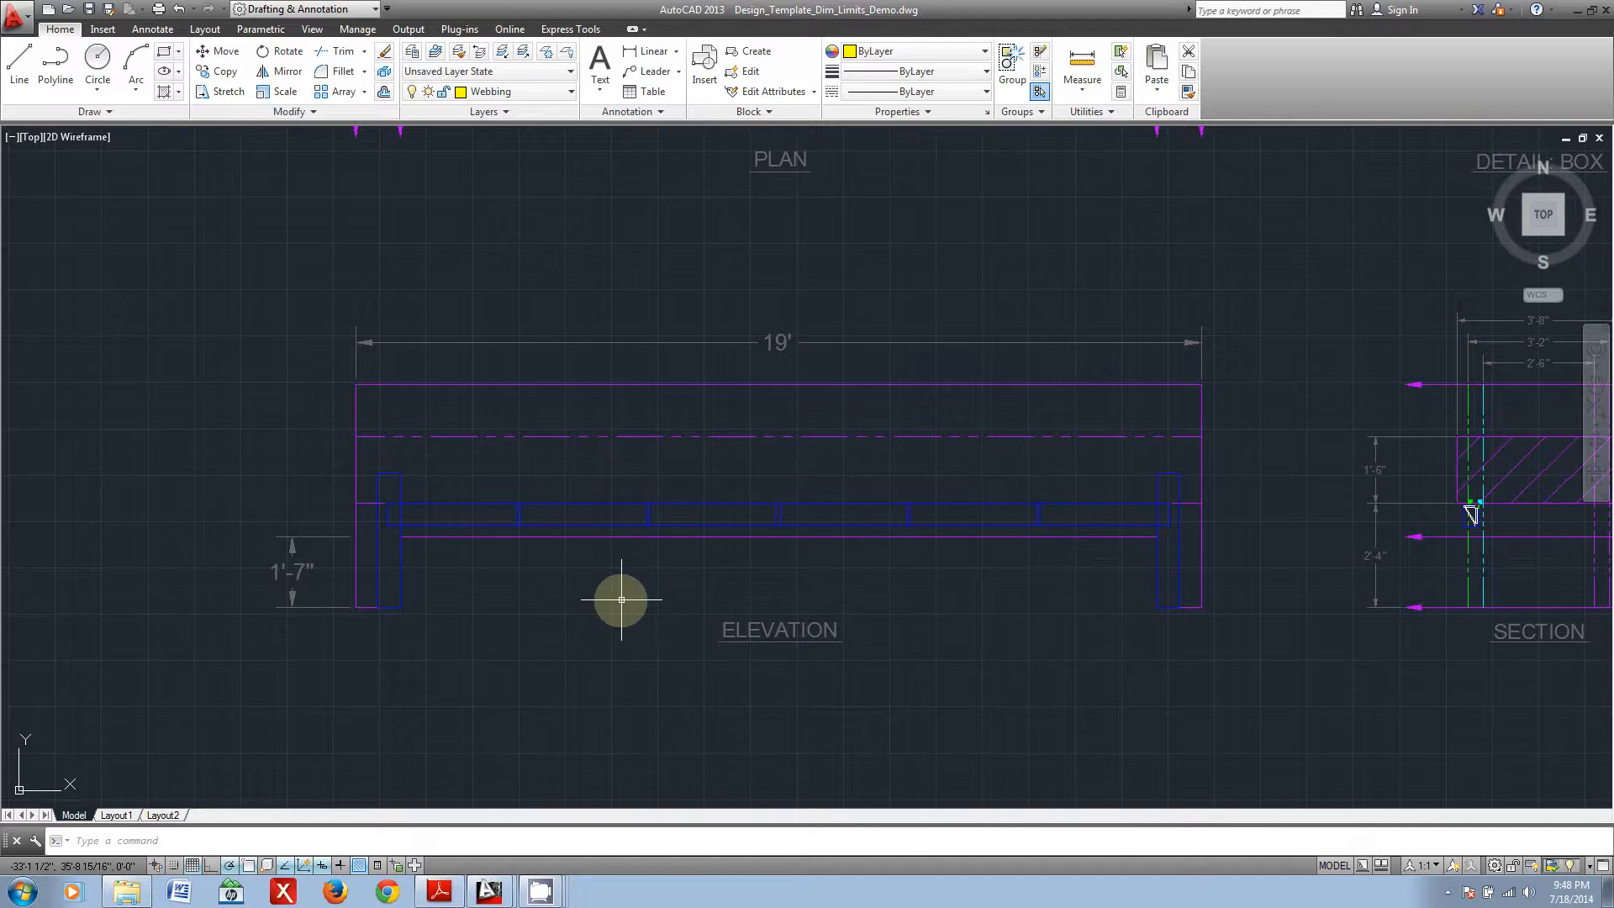
{"action": "middle_click_drag", "start_coordinate": [1343, 310], "coordinate": [729, 614]}
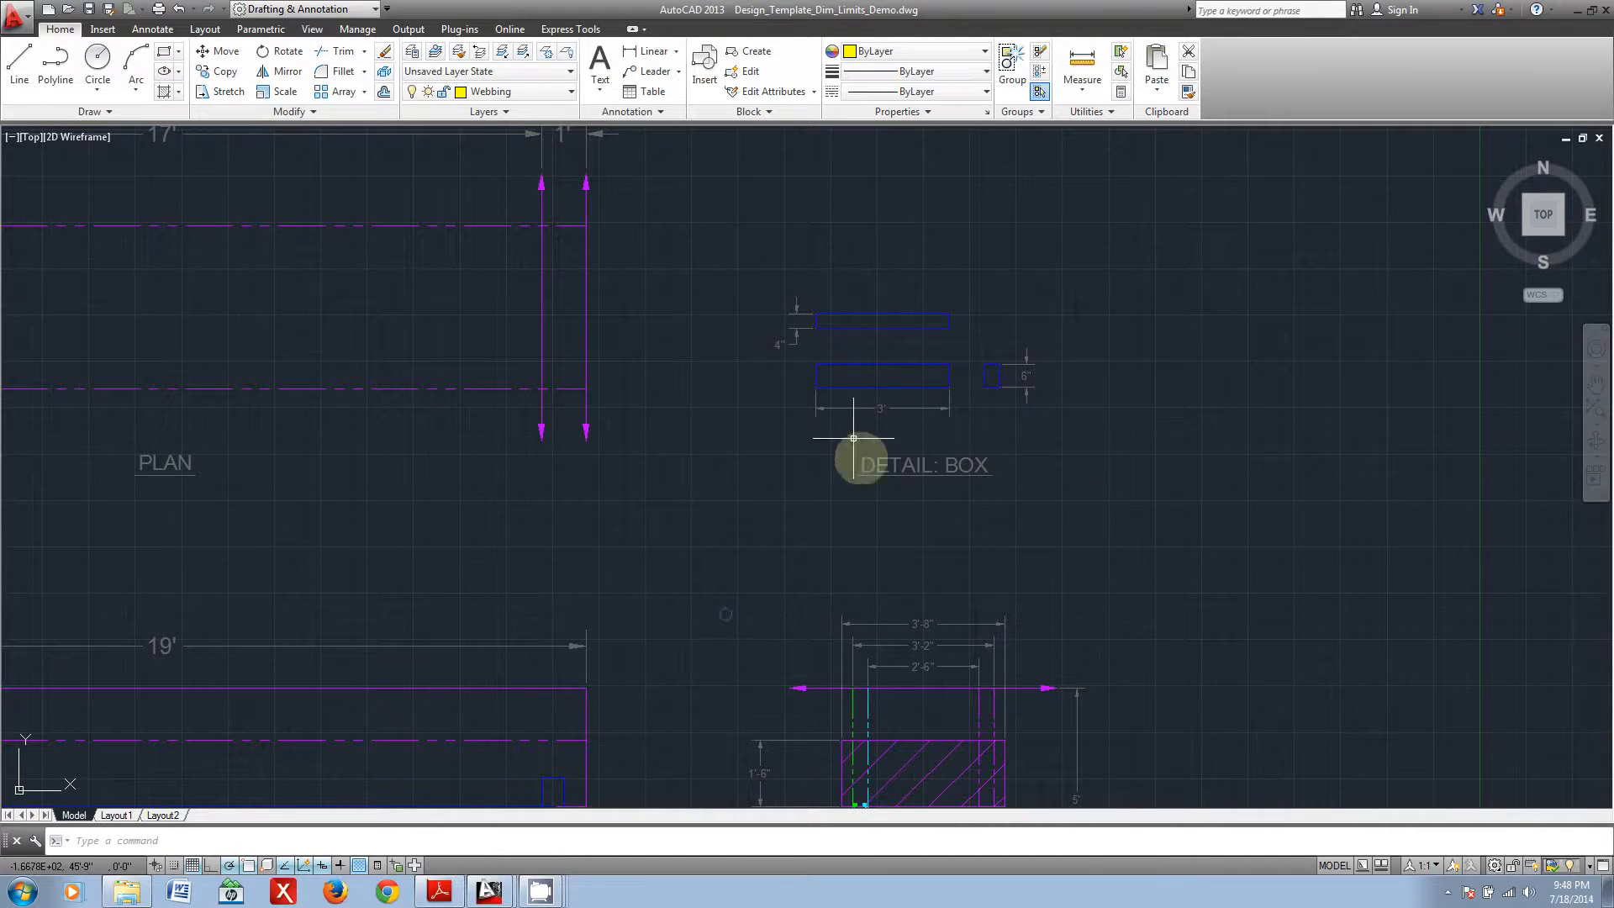
{"action": "middle_click_drag", "start_coordinate": [396, 565], "coordinate": [1110, 295]}
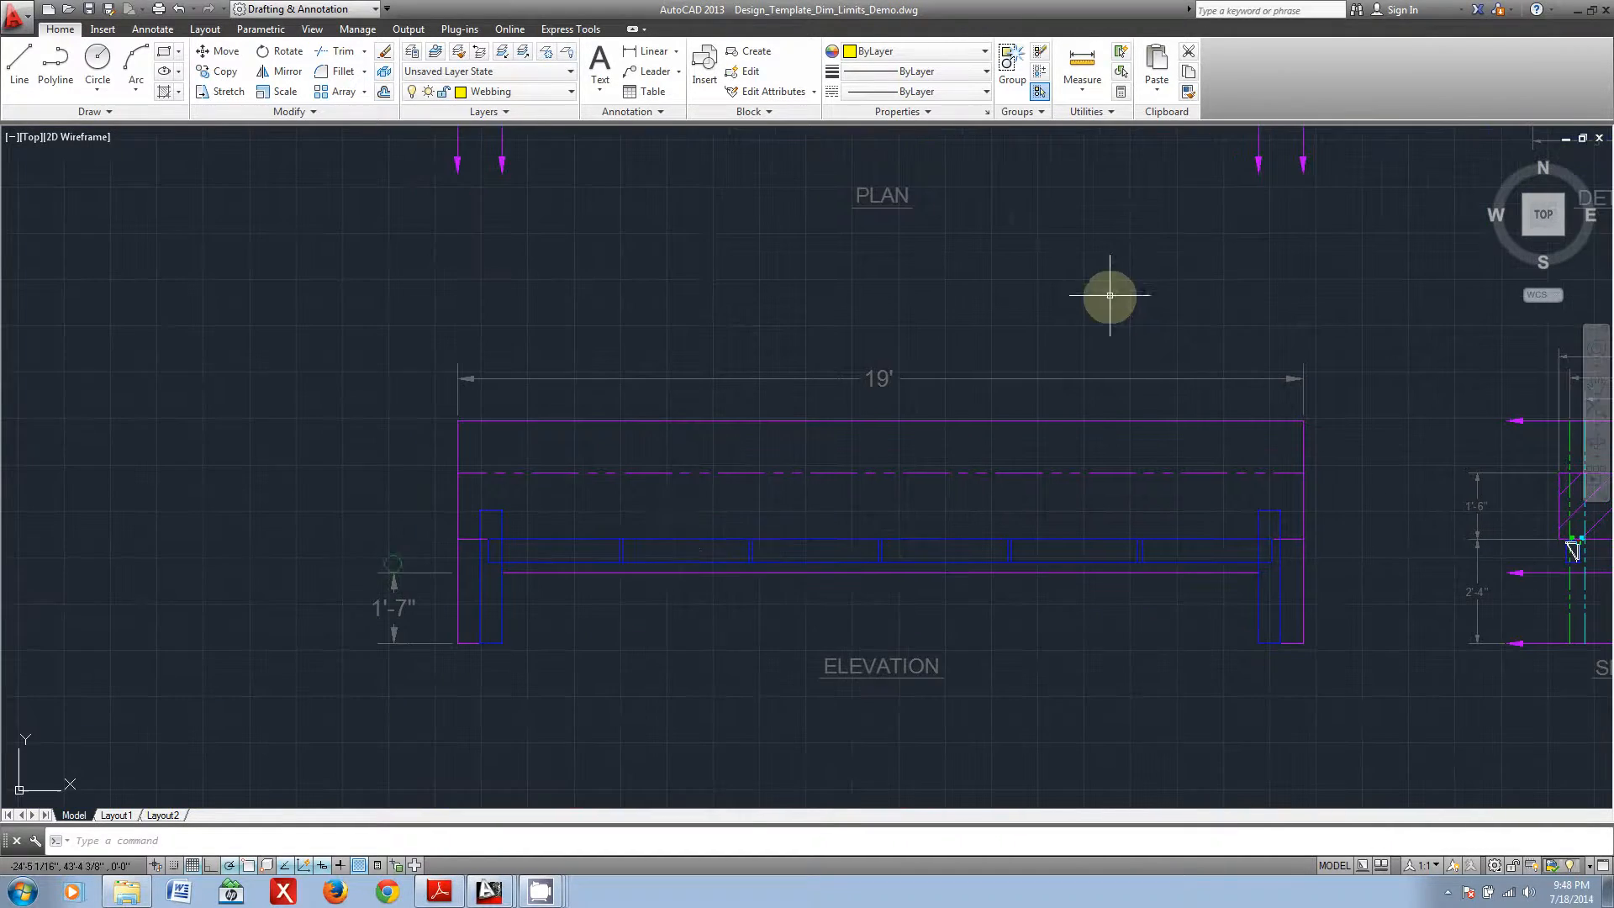
{"action": "scroll", "coordinate": [559, 561], "scroll_direction": "up", "scroll_amount": 6}
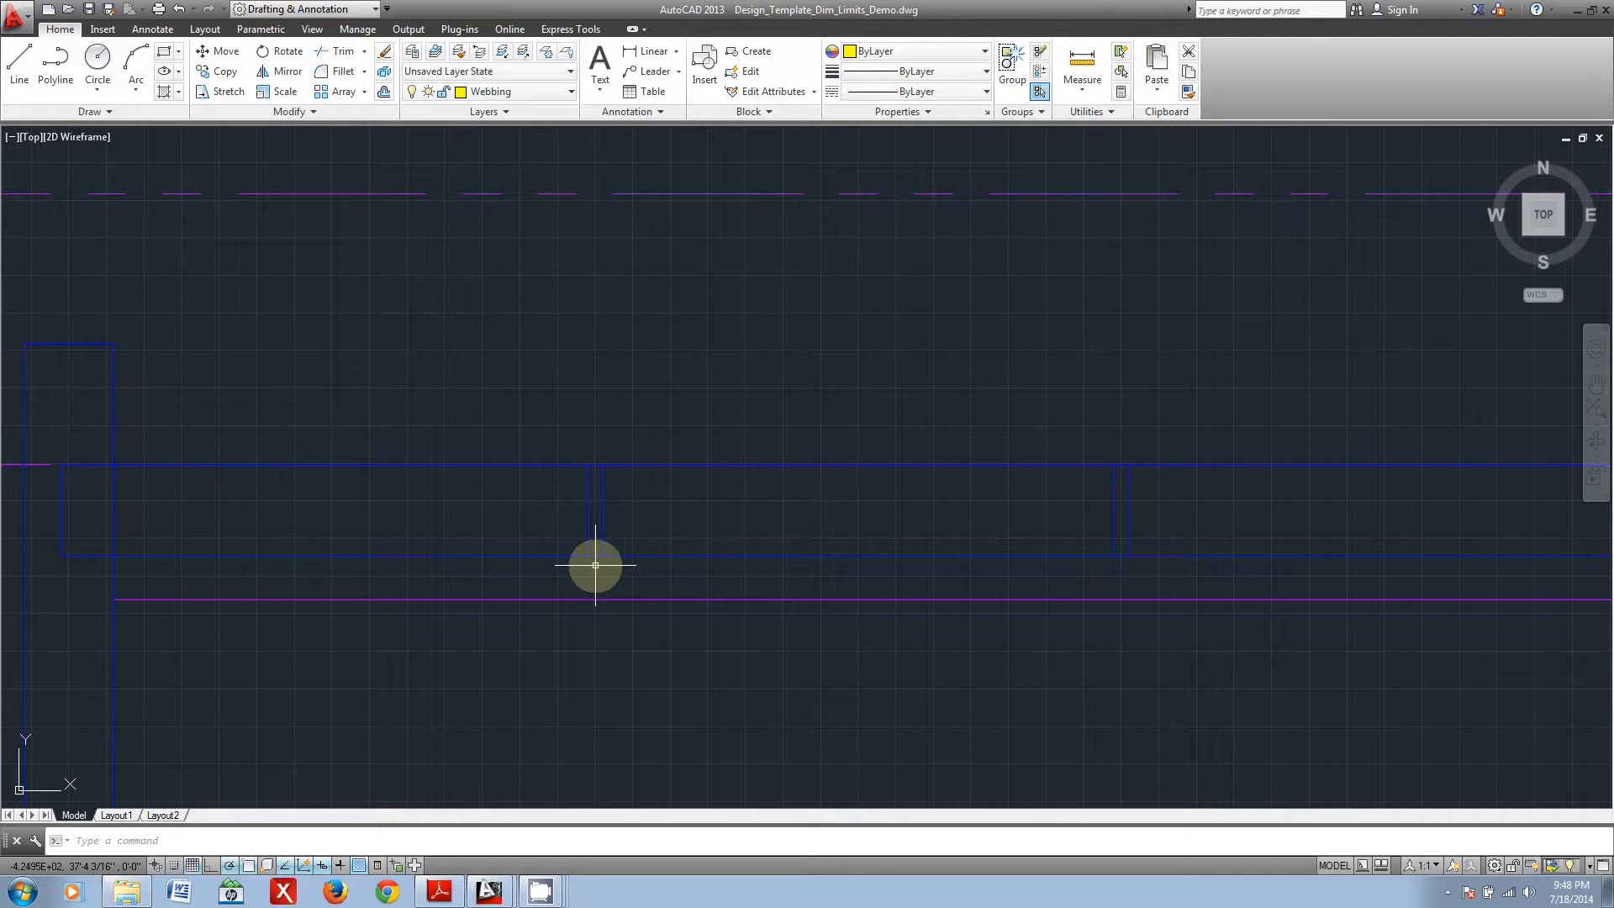
{"action": "scroll", "coordinate": [600, 563], "scroll_direction": "down", "scroll_amount": 3}
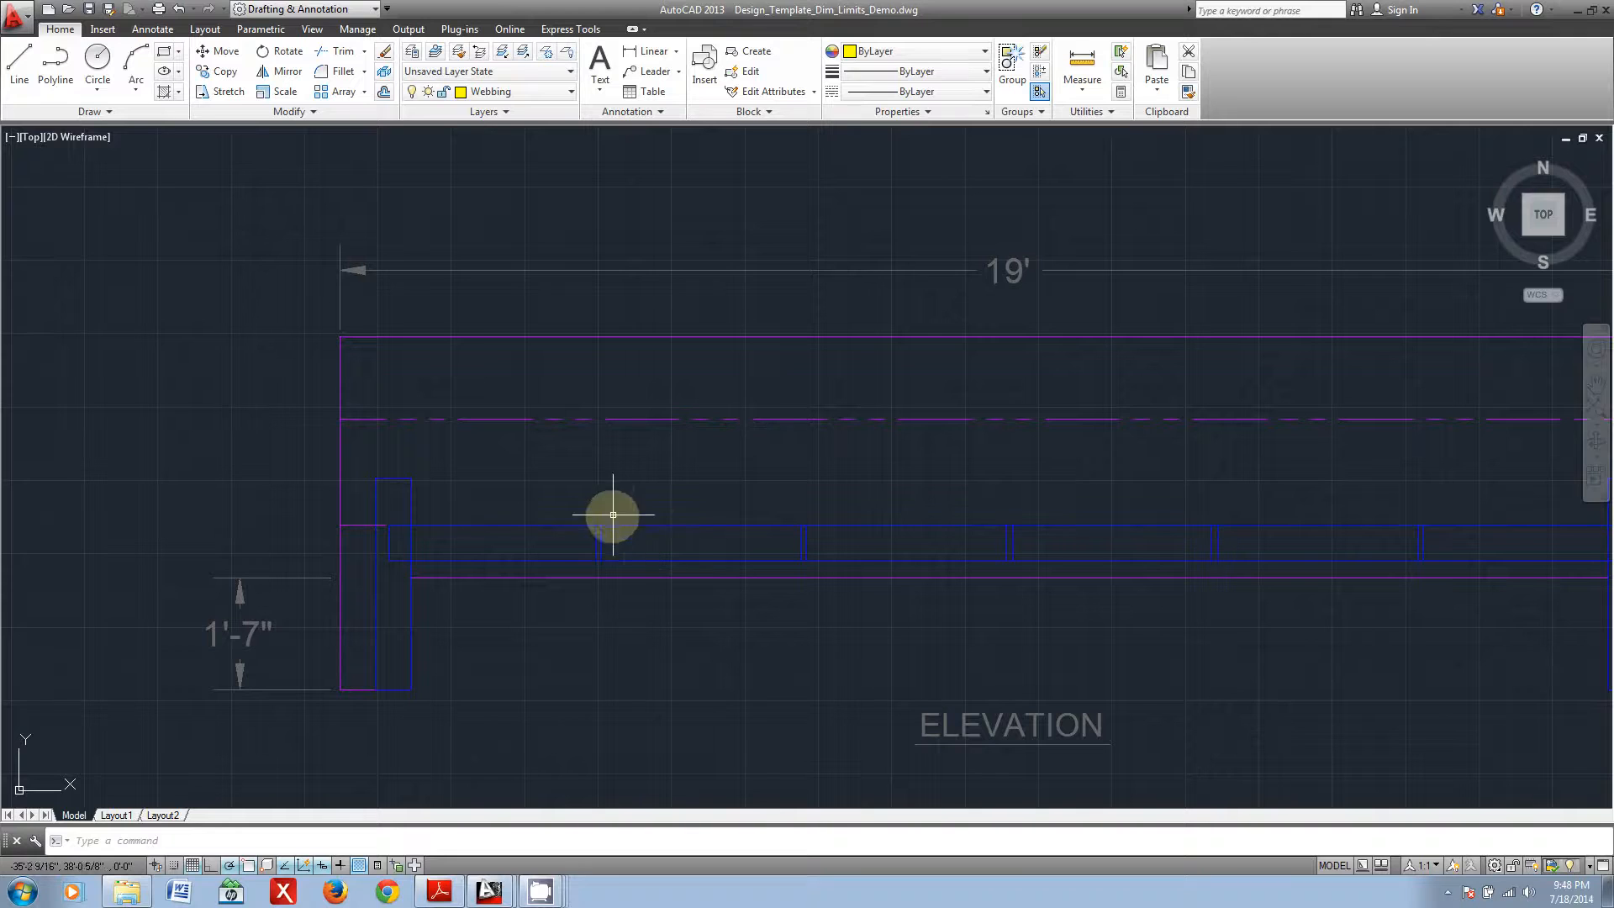
{"action": "scroll", "coordinate": [596, 552], "scroll_direction": "up", "scroll_amount": 4}
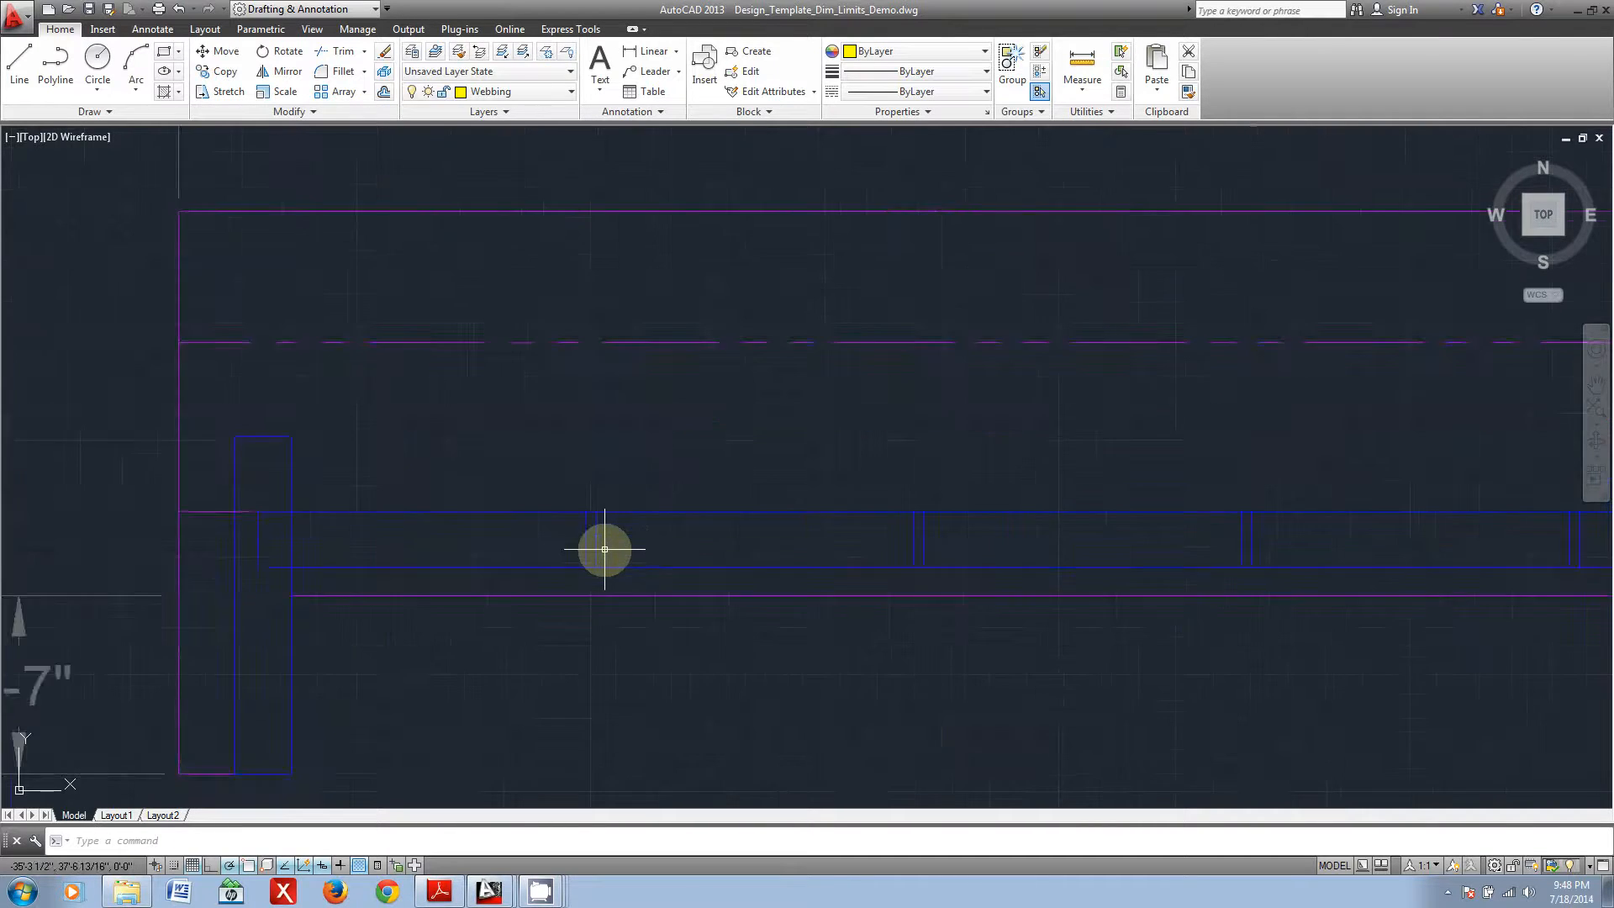
{"action": "scroll", "coordinate": [620, 548], "scroll_direction": "down", "scroll_amount": 5}
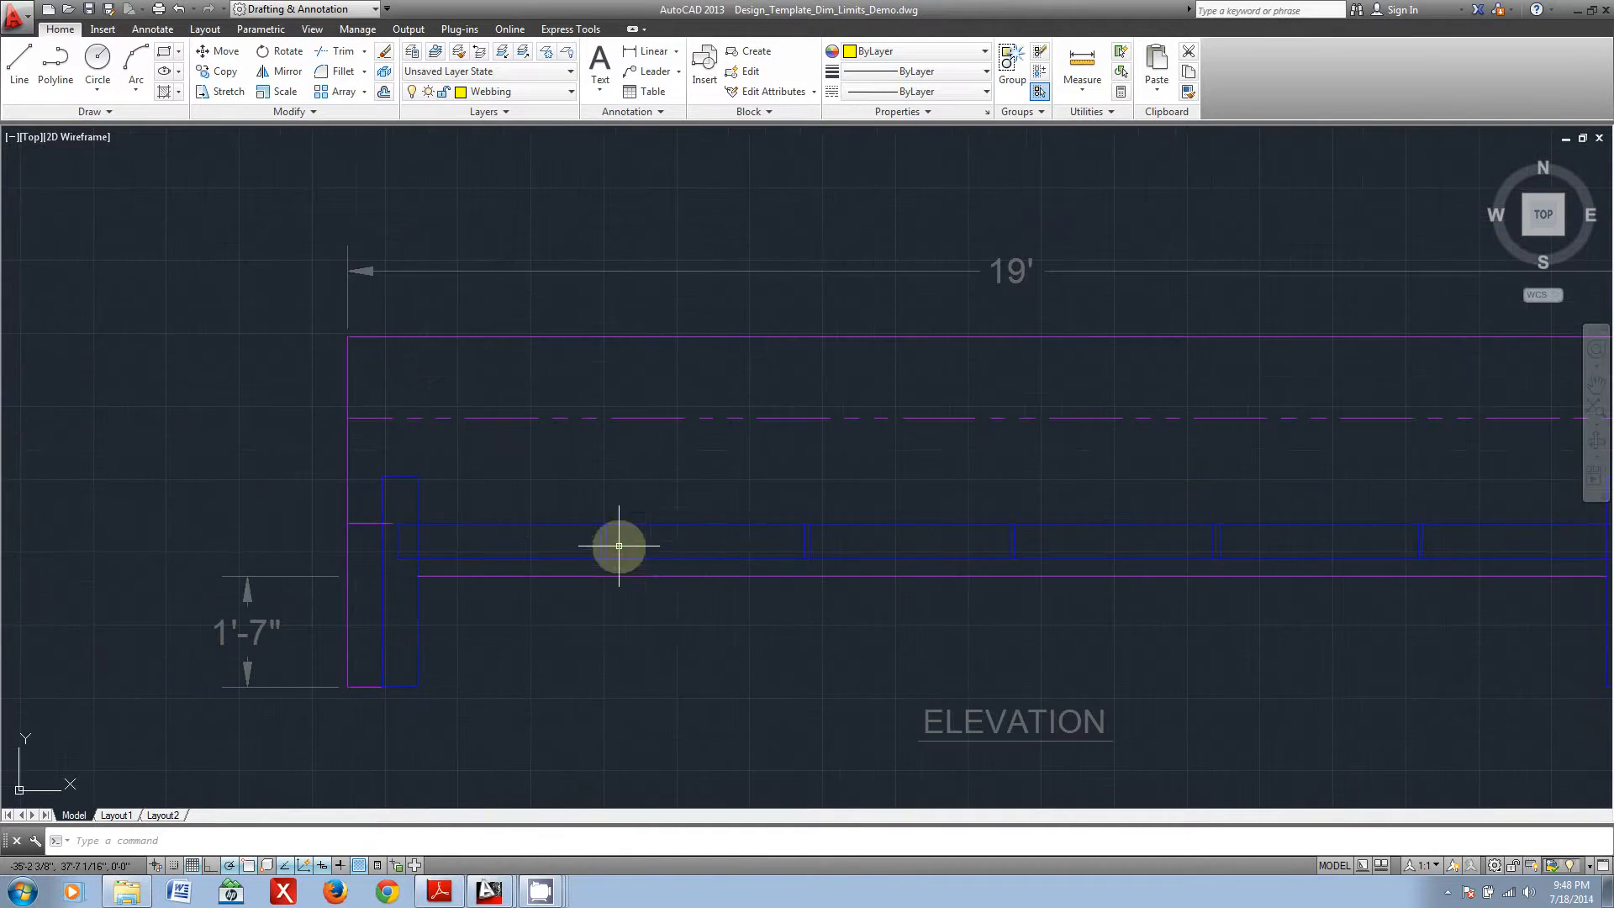
{"action": "middle_click_drag", "start_coordinate": [786, 595], "coordinate": [630, 586]}
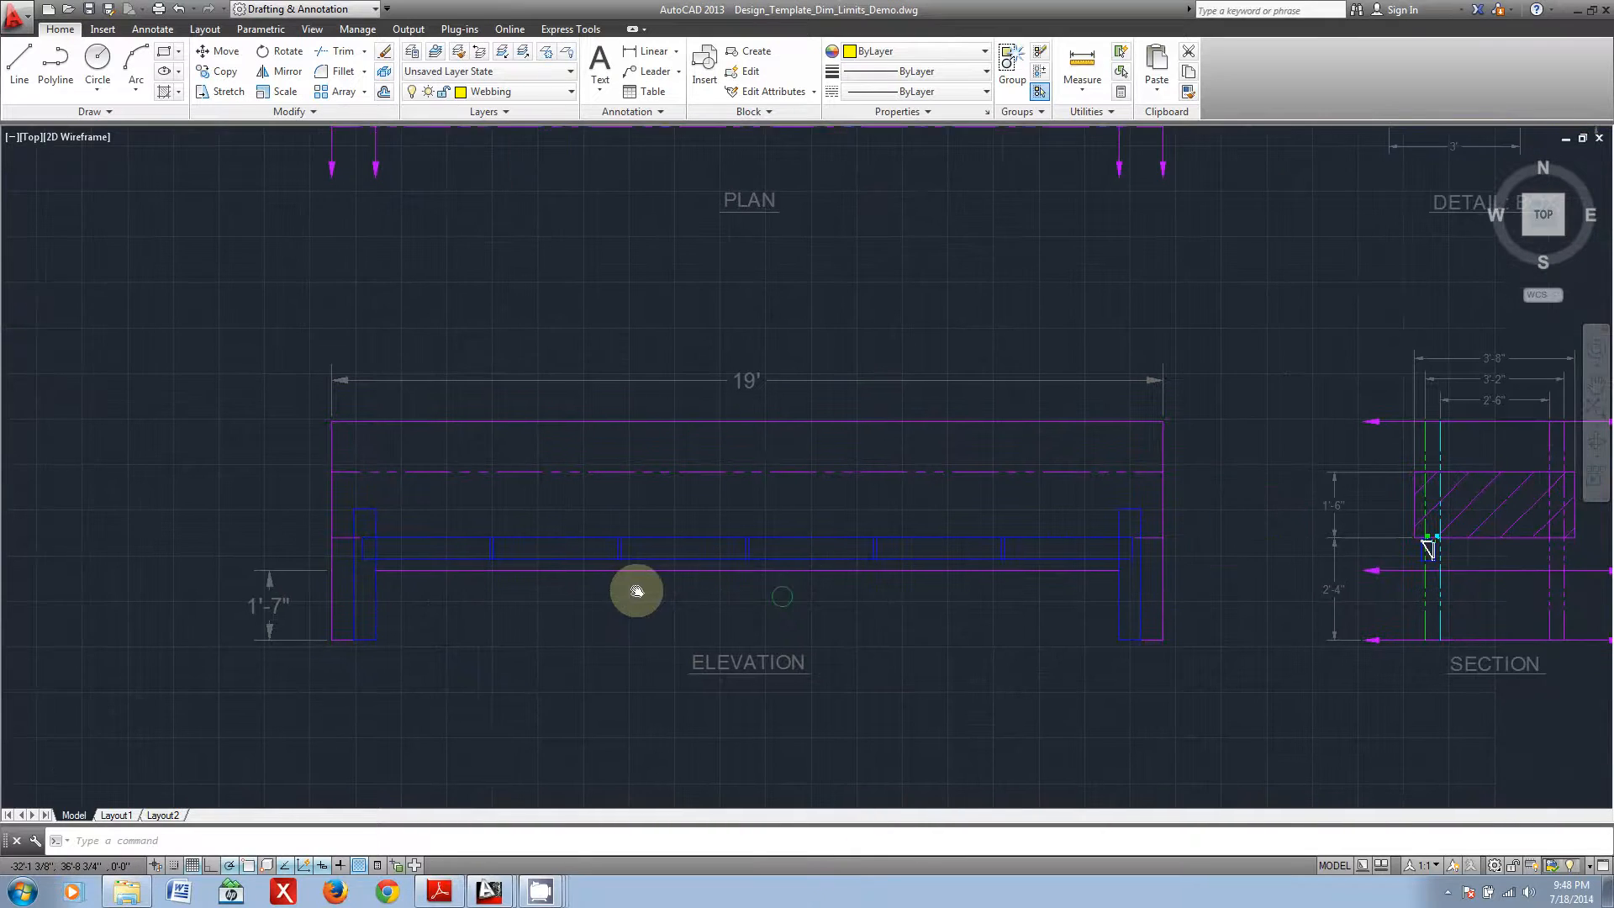
{"action": "scroll", "coordinate": [407, 569], "scroll_direction": "up", "scroll_amount": 2}
{"action": "mouse_move", "coordinate": [899, 595]}
{"action": "middle_mouse_down"}
{"action": "mouse_move", "coordinate": [656, 597]}
{"action": "mouse_move", "coordinate": [685, 600]}
{"action": "middle_mouse_up"}
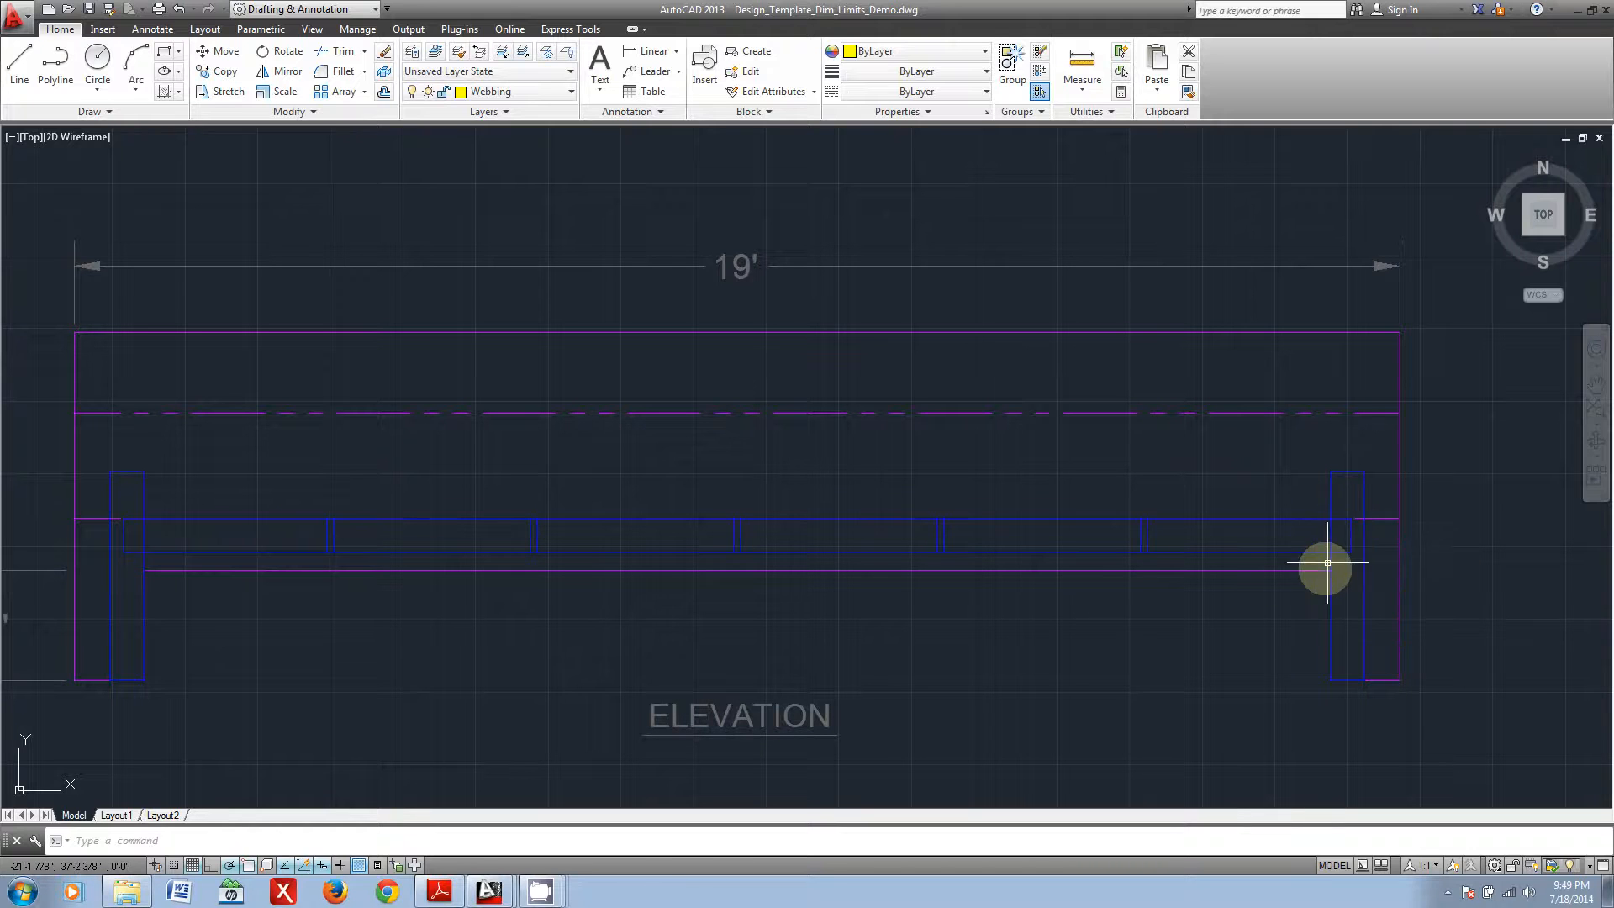
{"action": "middle_click_drag", "start_coordinate": [1495, 574], "coordinate": [382, 511]}
Step: Inspect the triangular truss profile under the hatched clearance area in the section view, briefly selecting its group
{"action": "scroll", "coordinate": [741, 457], "scroll_direction": "up", "scroll_amount": 2}
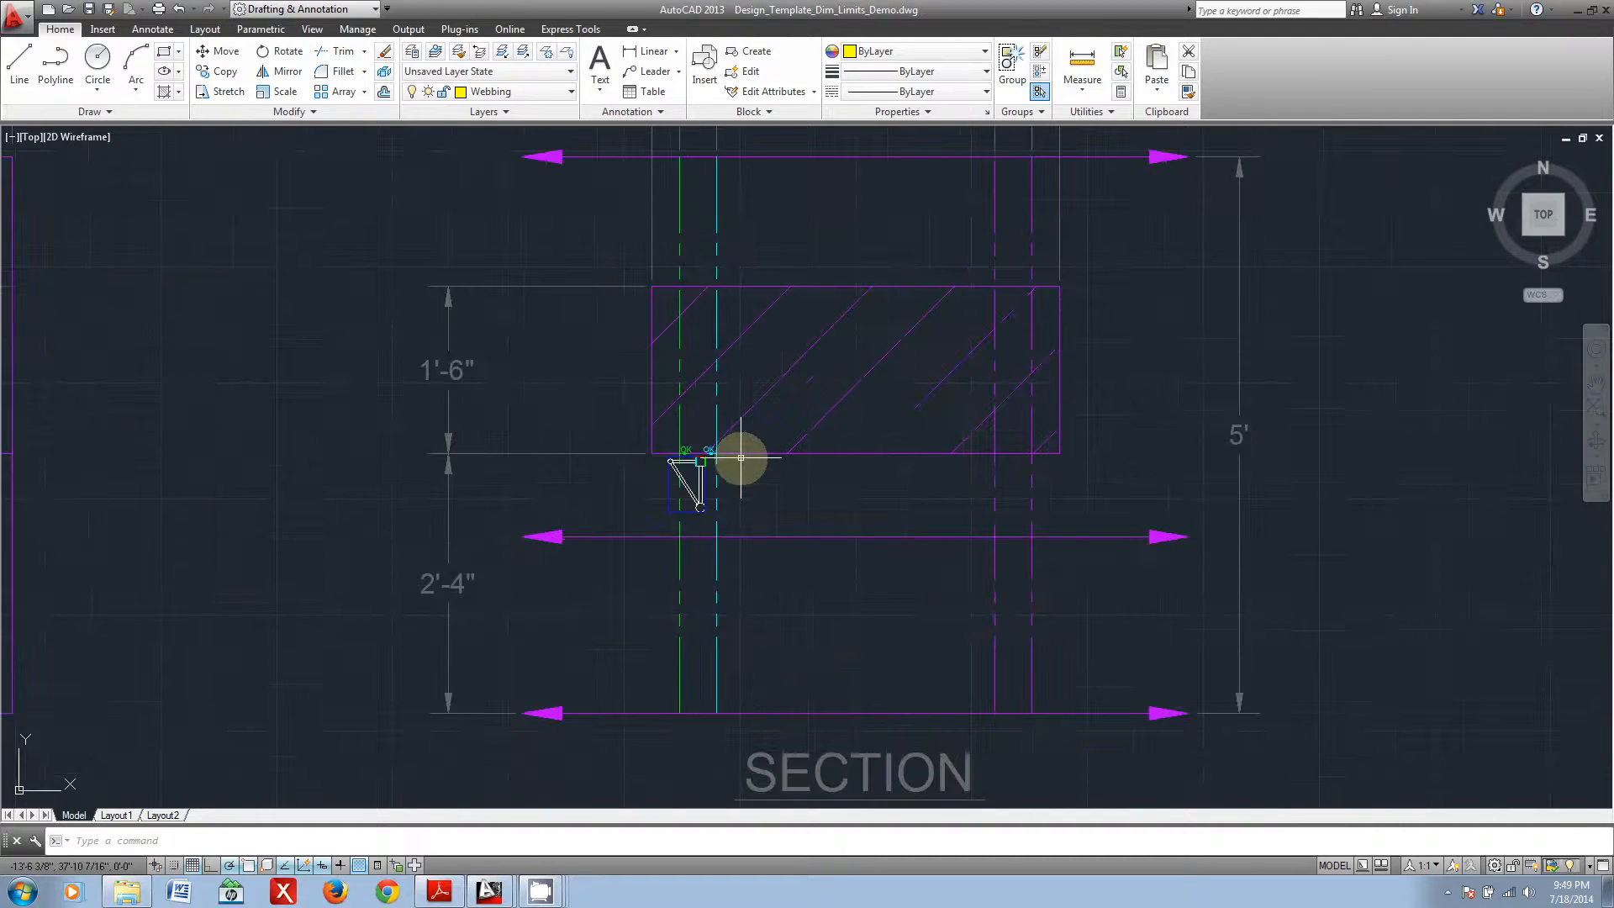
{"action": "scroll", "coordinate": [723, 469], "scroll_direction": "up", "scroll_amount": 2}
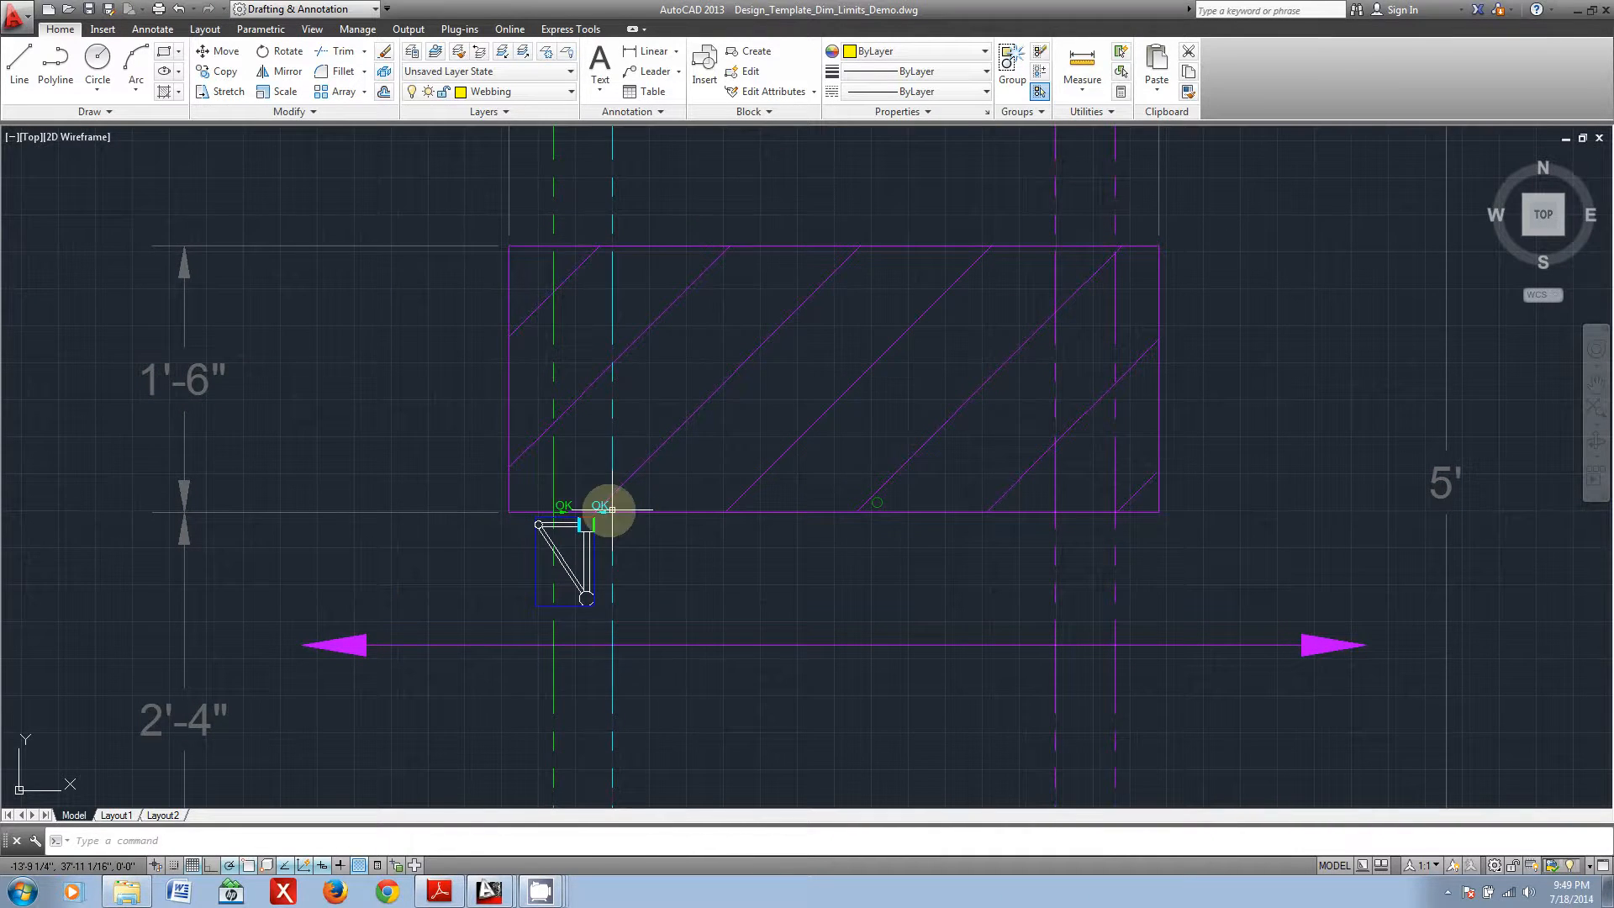
{"action": "scroll", "coordinate": [586, 523], "scroll_direction": "up", "scroll_amount": 2}
{"action": "scroll", "coordinate": [589, 517], "scroll_direction": "down", "scroll_amount": 2}
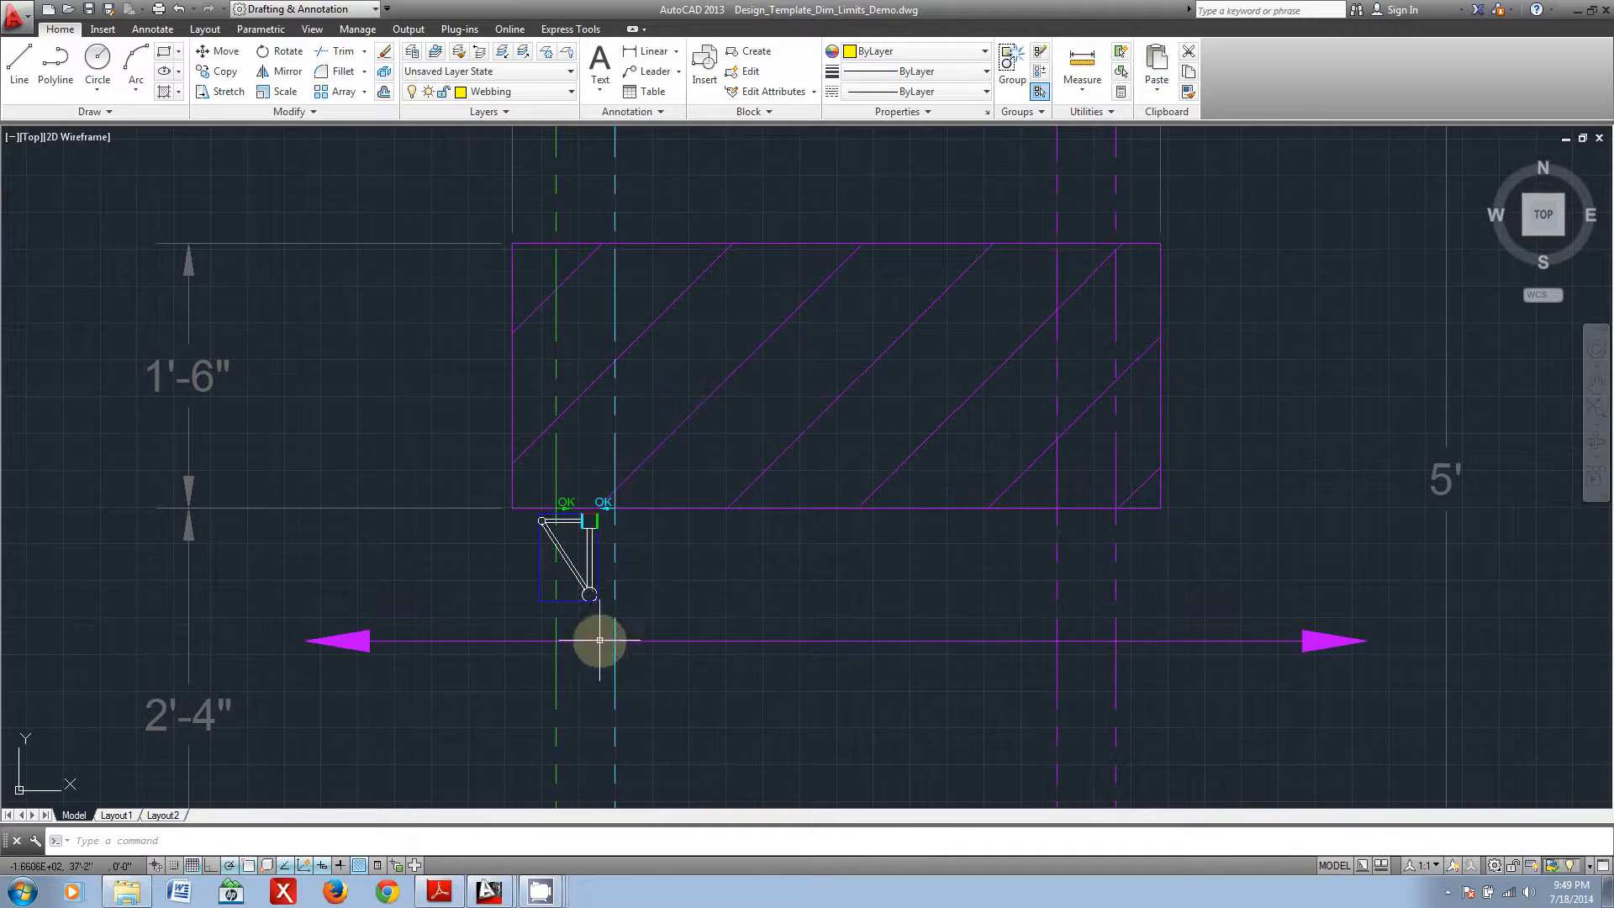
{"action": "scroll", "coordinate": [570, 578], "scroll_direction": "up", "scroll_amount": 2}
{"action": "scroll", "coordinate": [568, 578], "scroll_direction": "up", "scroll_amount": 2}
{"action": "middle_click_drag", "start_coordinate": [530, 522], "coordinate": [653, 537]}
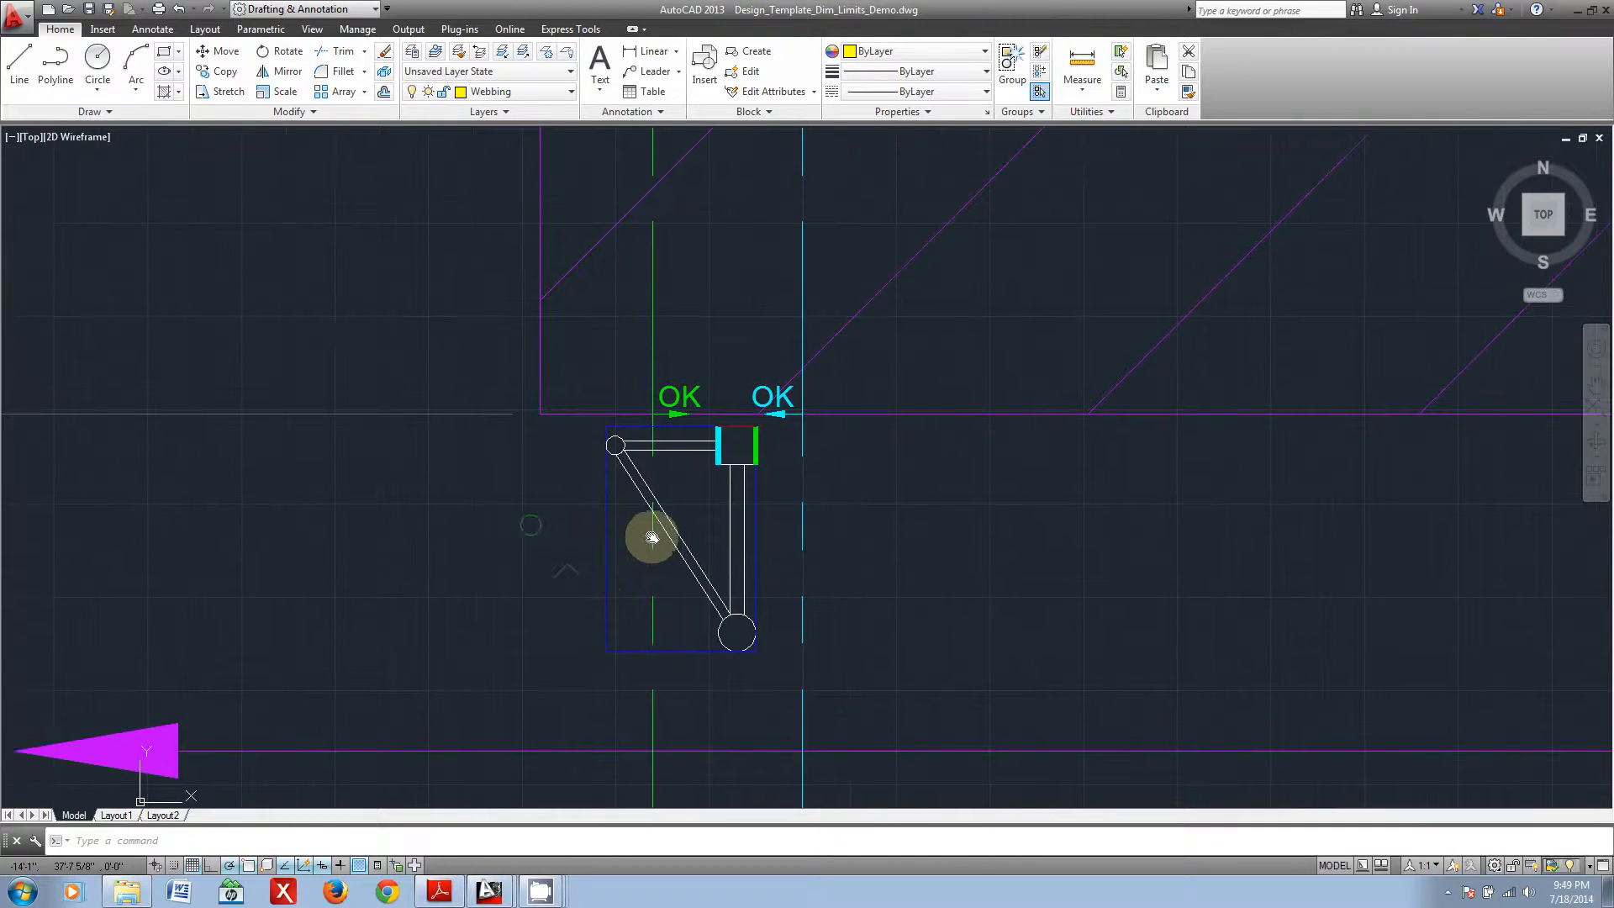
{"action": "left_click", "coordinate": [759, 656]}
{"action": "left_click", "coordinate": [719, 629]}
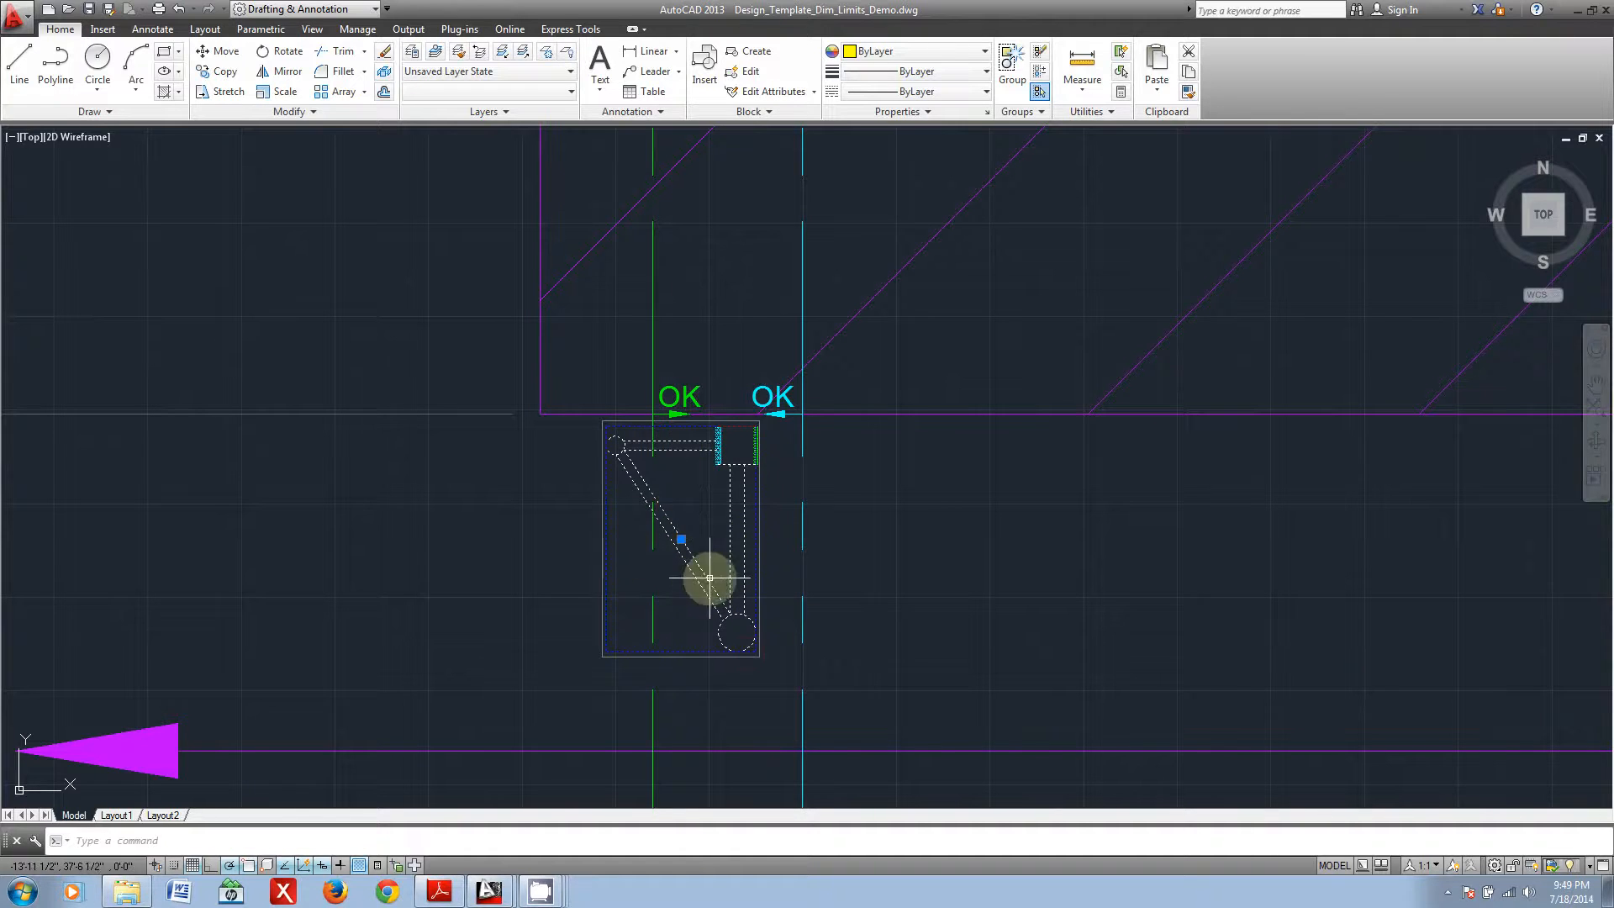
{"action": "key", "text": "Escape"}
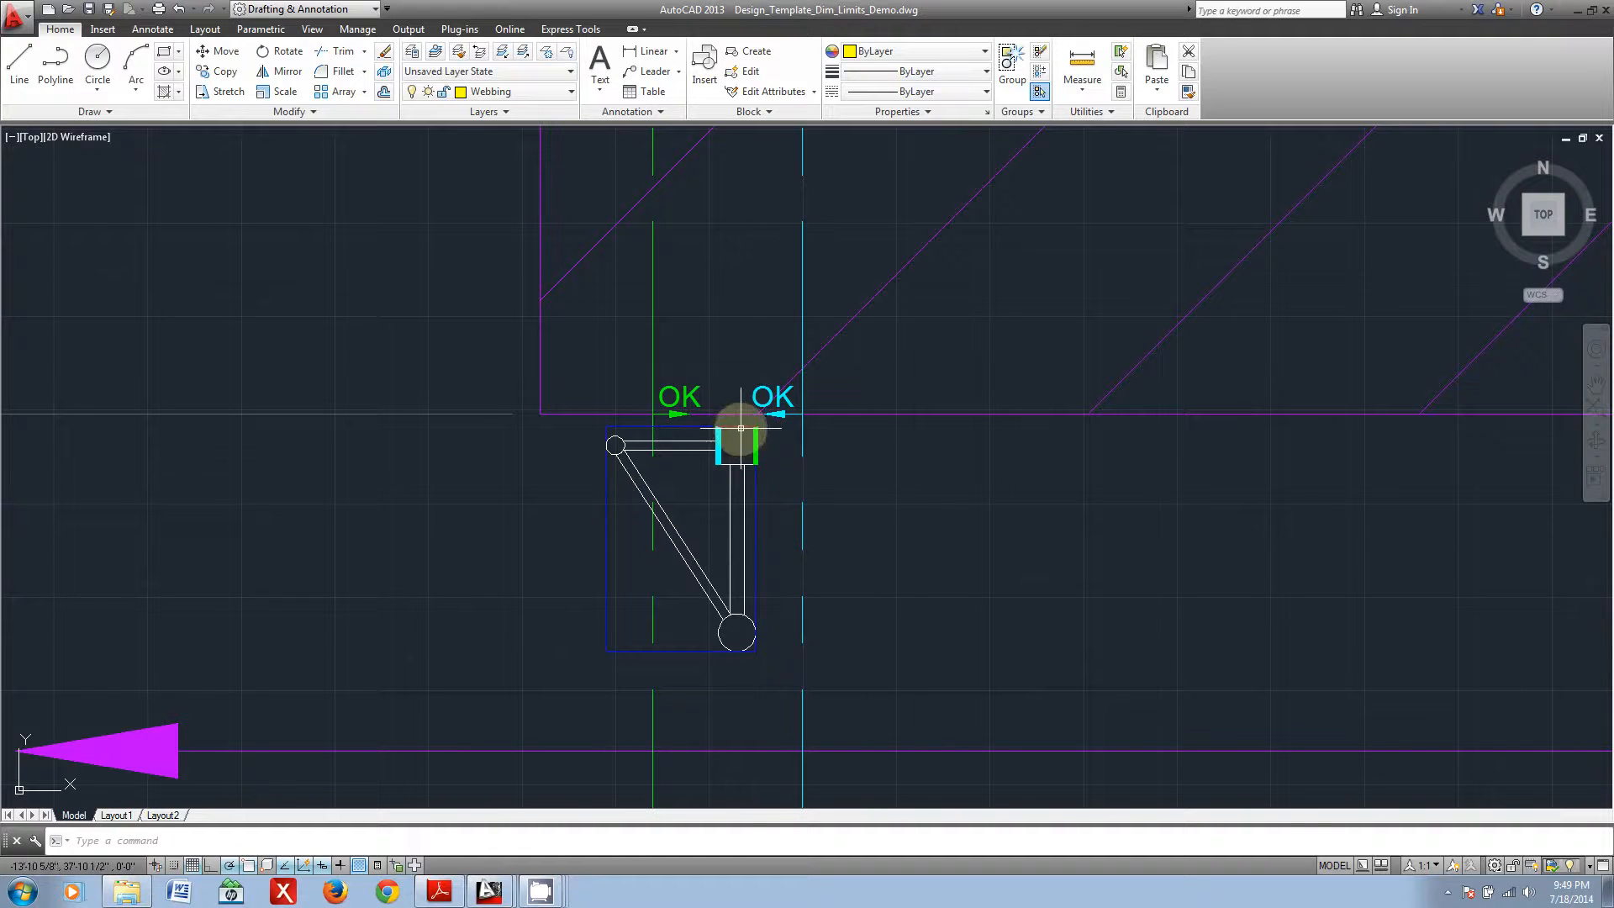
Step: Check the truss profile's coloured top-chord edges against the matching green and cyan limit lines in the section view
{"action": "scroll", "coordinate": [744, 430], "scroll_direction": "up", "scroll_amount": 2}
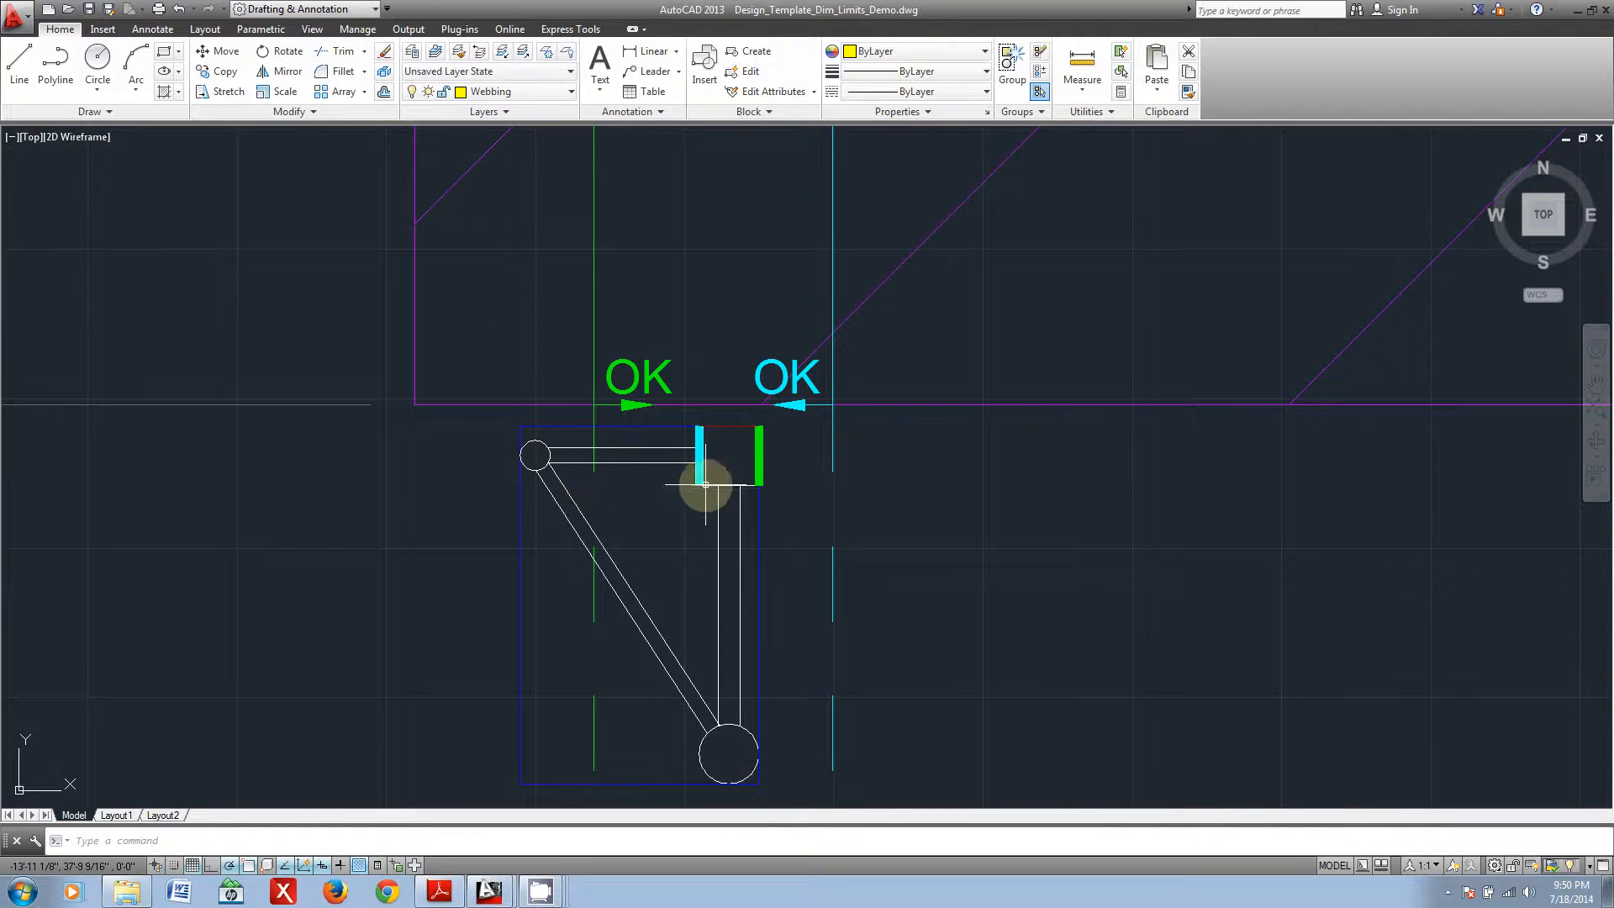
{"action": "scroll", "coordinate": [781, 515], "scroll_direction": "down", "scroll_amount": 2}
{"action": "scroll", "coordinate": [780, 514], "scroll_direction": "down", "scroll_amount": 2}
{"action": "scroll", "coordinate": [803, 554], "scroll_direction": "down", "scroll_amount": 2}
{"action": "middle_click_drag", "start_coordinate": [828, 558], "coordinate": [732, 599]}
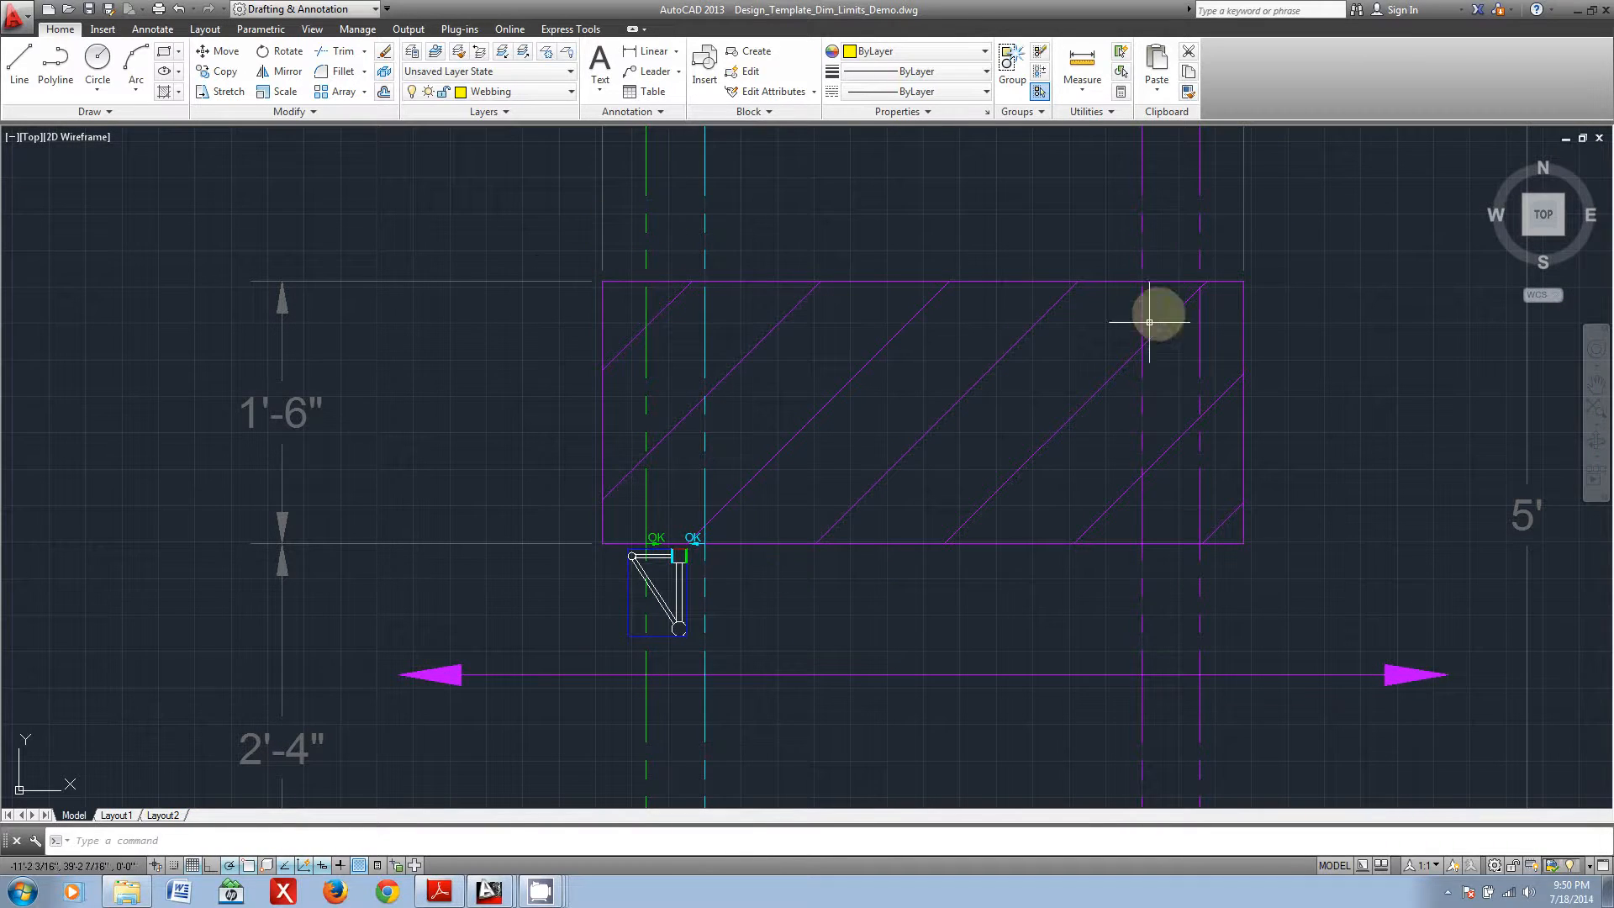
{"action": "middle_click_drag", "start_coordinate": [716, 210], "coordinate": [741, 341]}
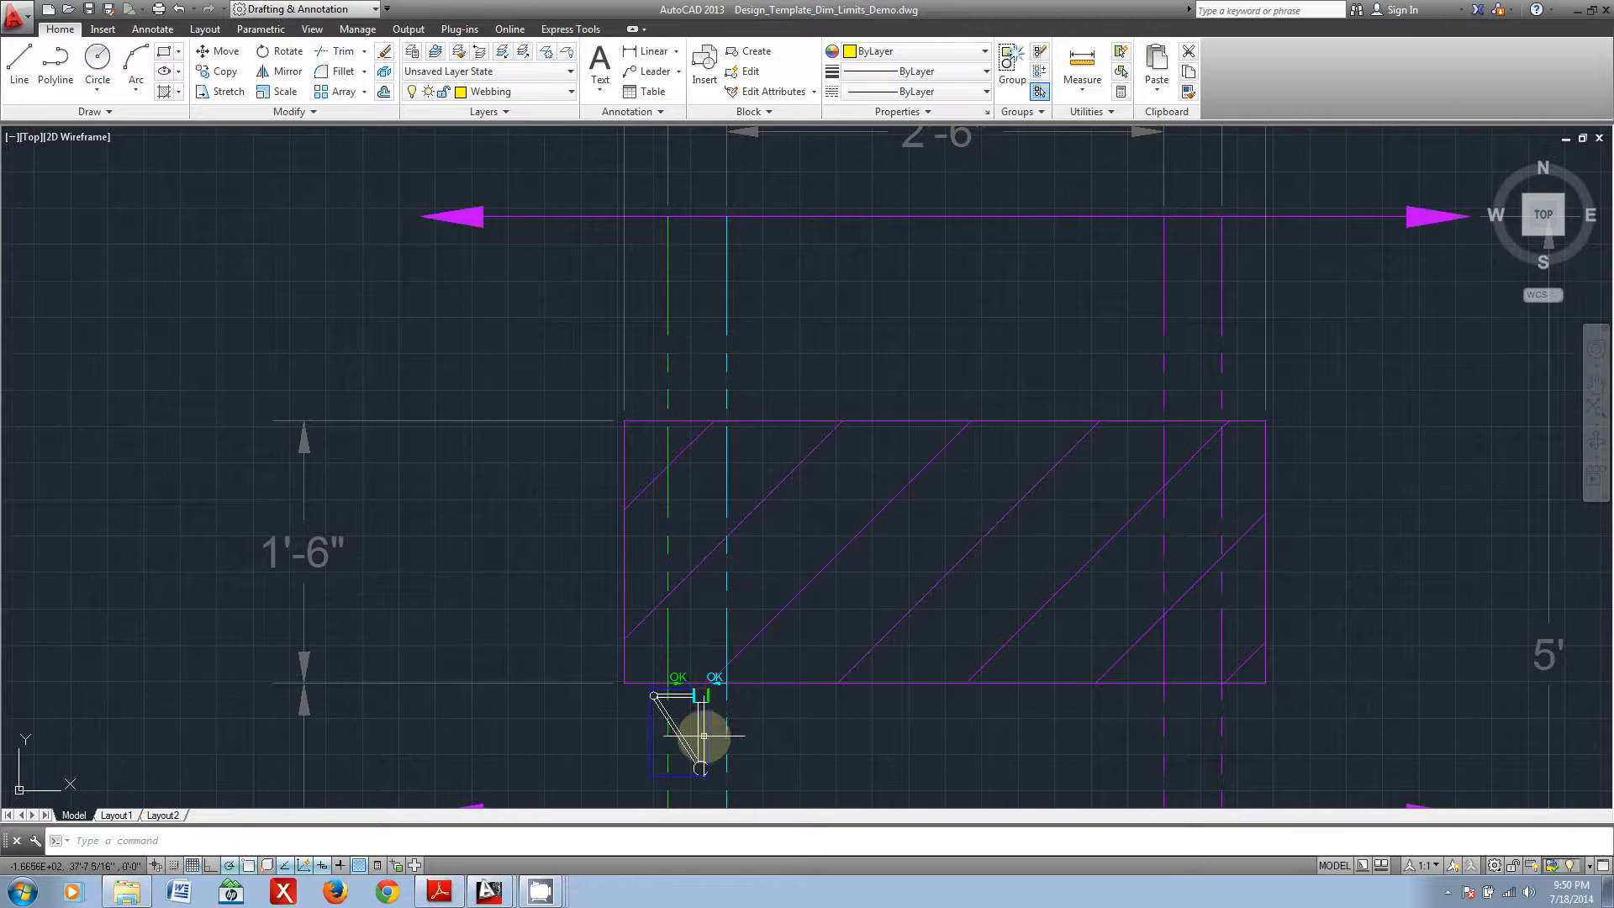
Step: Inspect the triangular truss profile's top-chord position relative to the OK markers at the limit lines, briefly selecting and deselecting its group
{"action": "scroll", "coordinate": [698, 746], "scroll_direction": "up", "scroll_amount": 6}
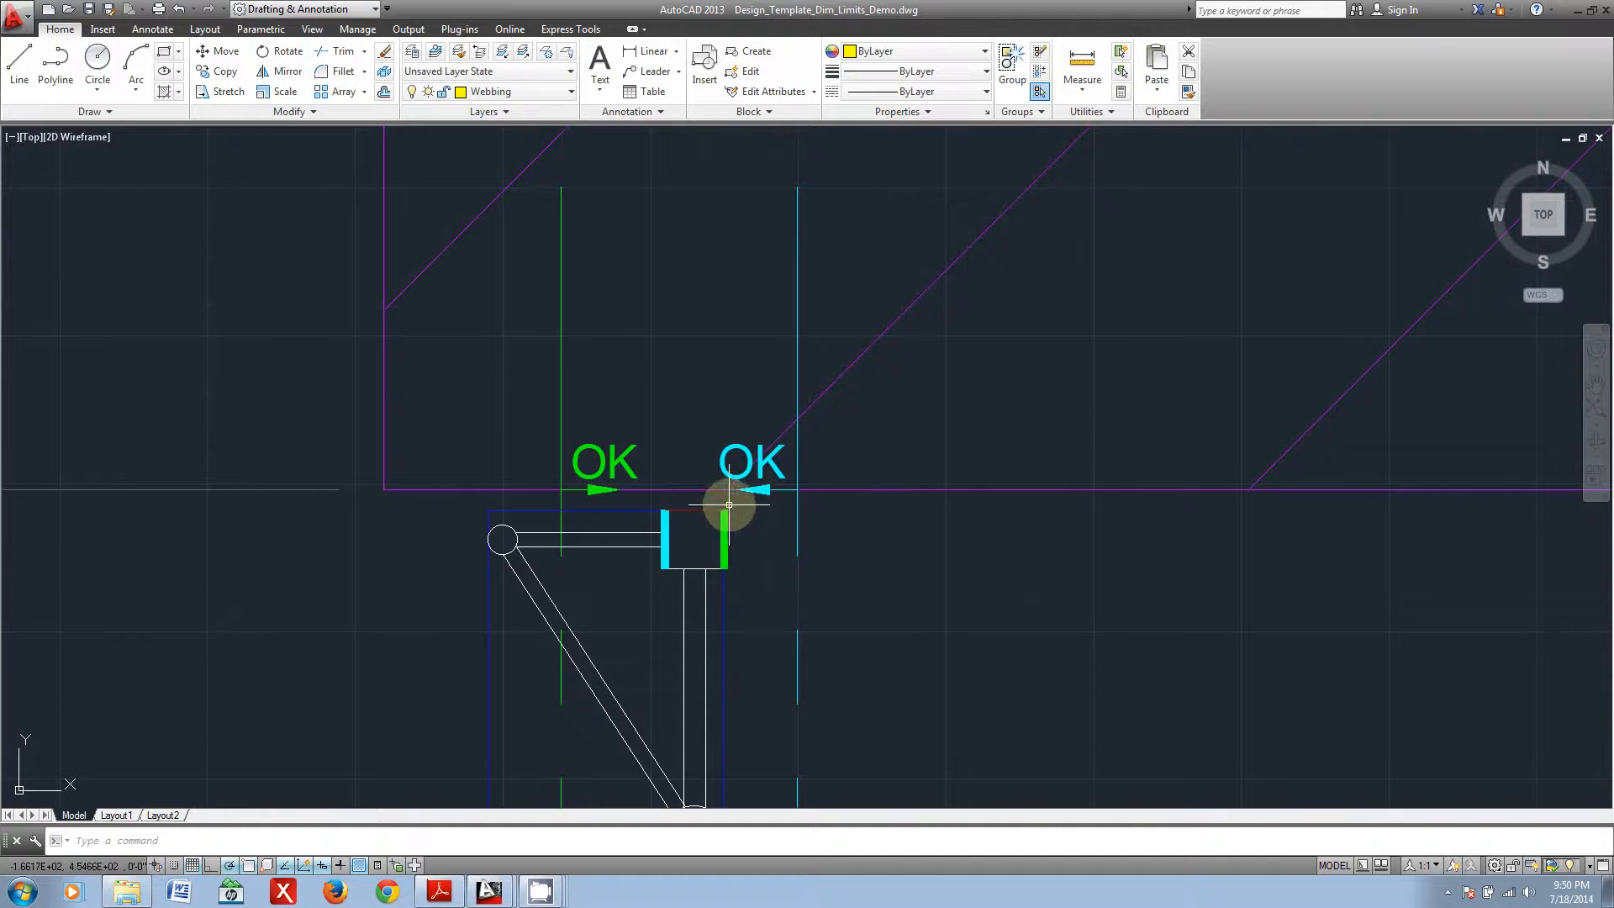
{"action": "scroll", "coordinate": [726, 521], "scroll_direction": "down", "scroll_amount": 2}
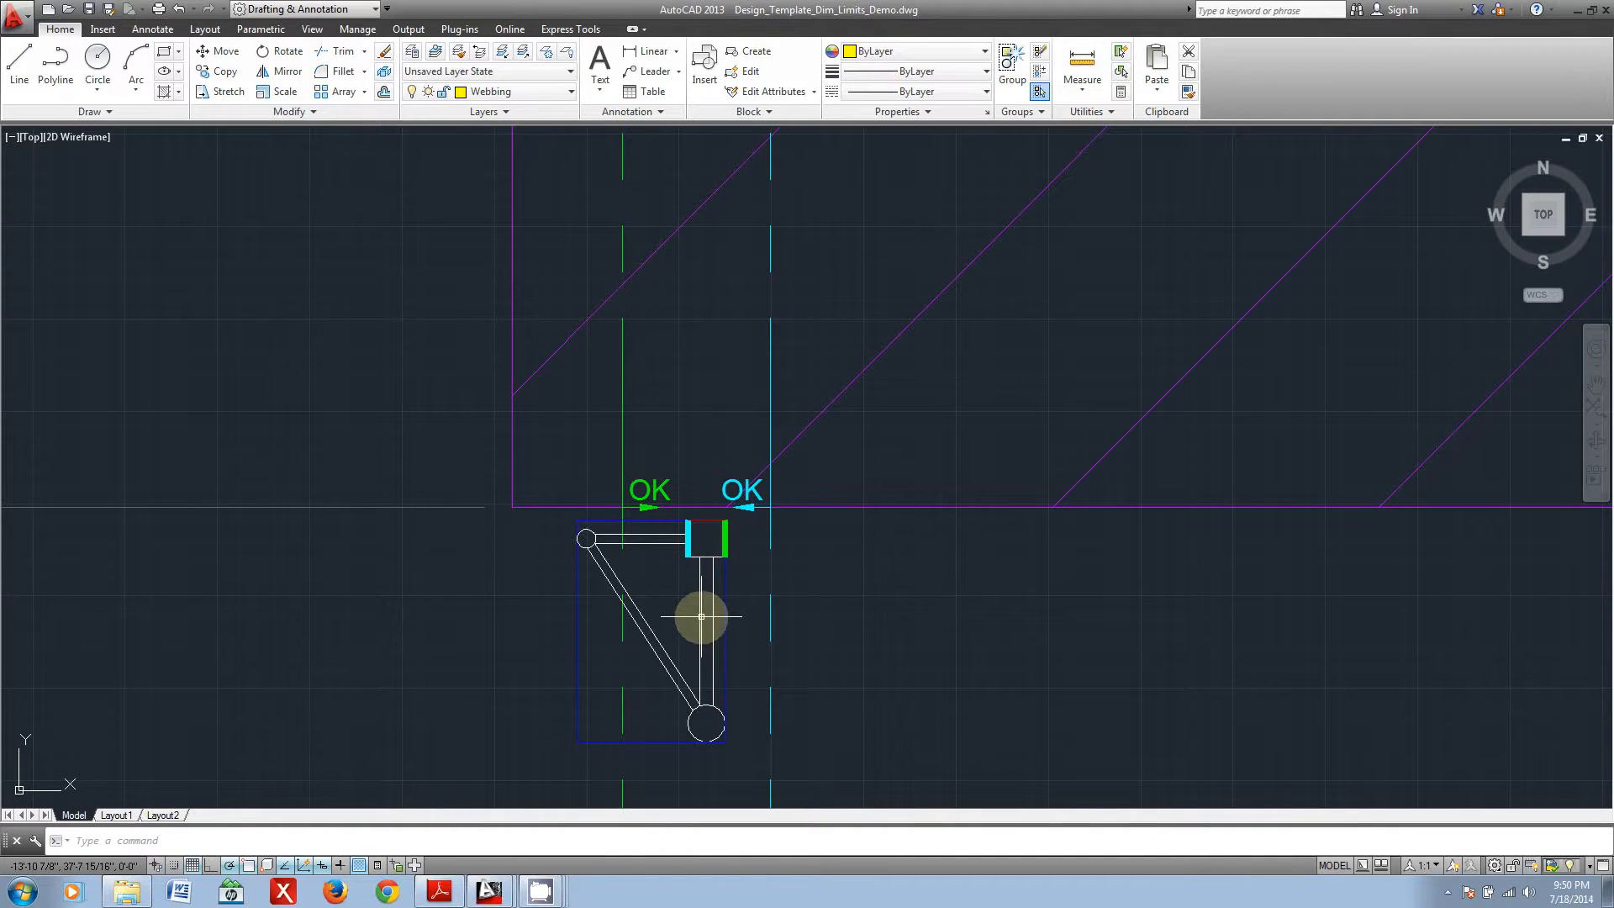
{"action": "mouse_move", "coordinate": [699, 616]}
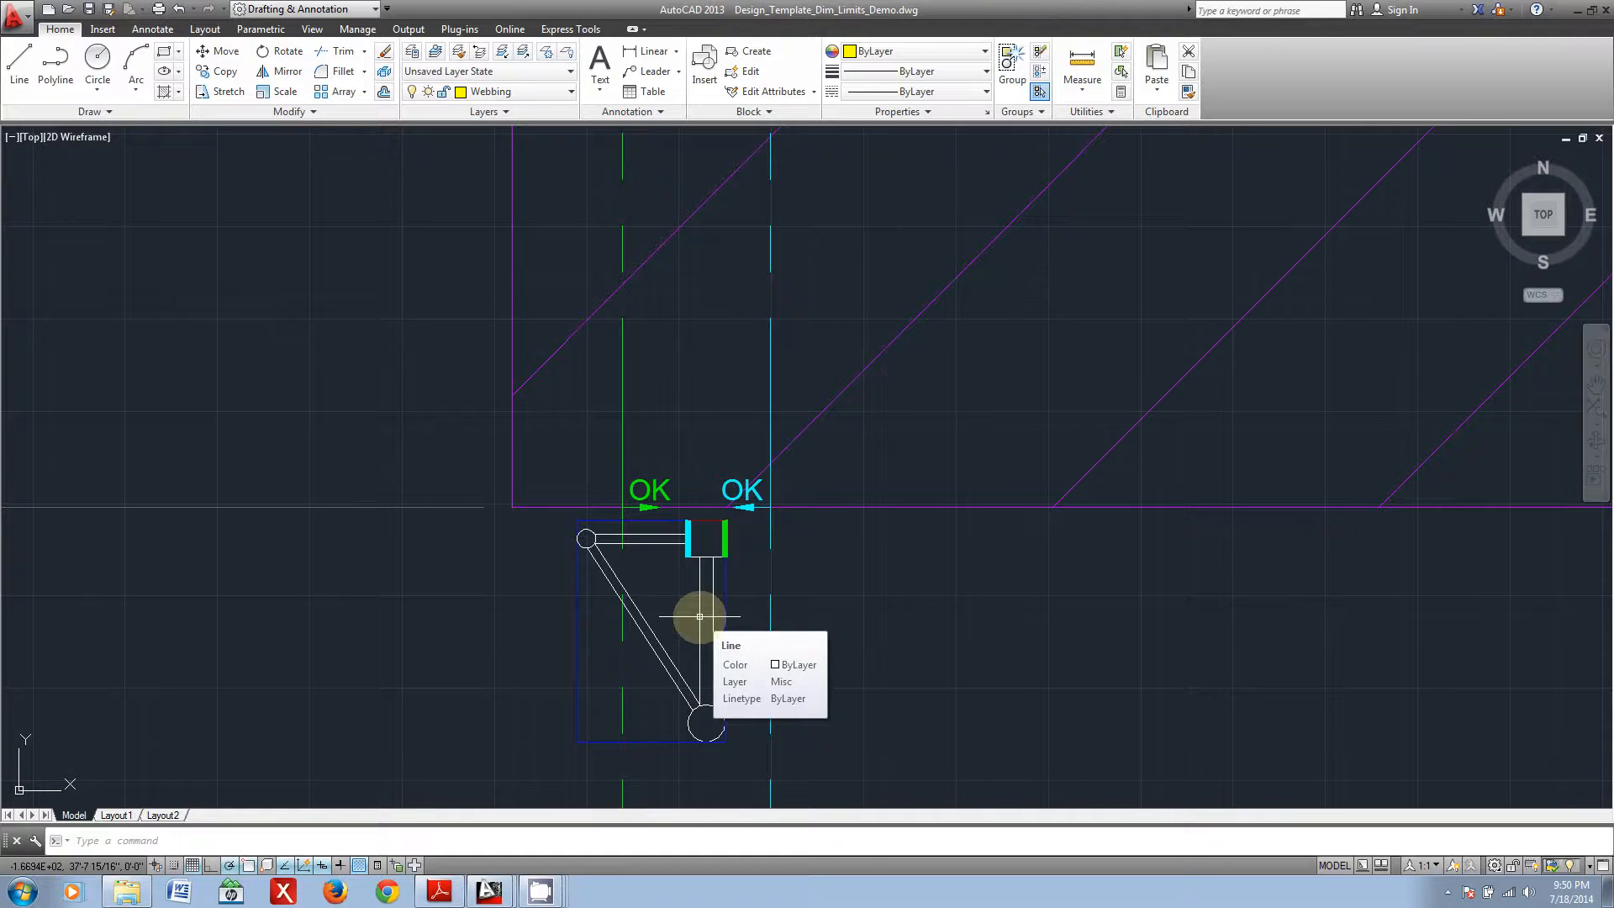
{"action": "left_click", "coordinate": [700, 627]}
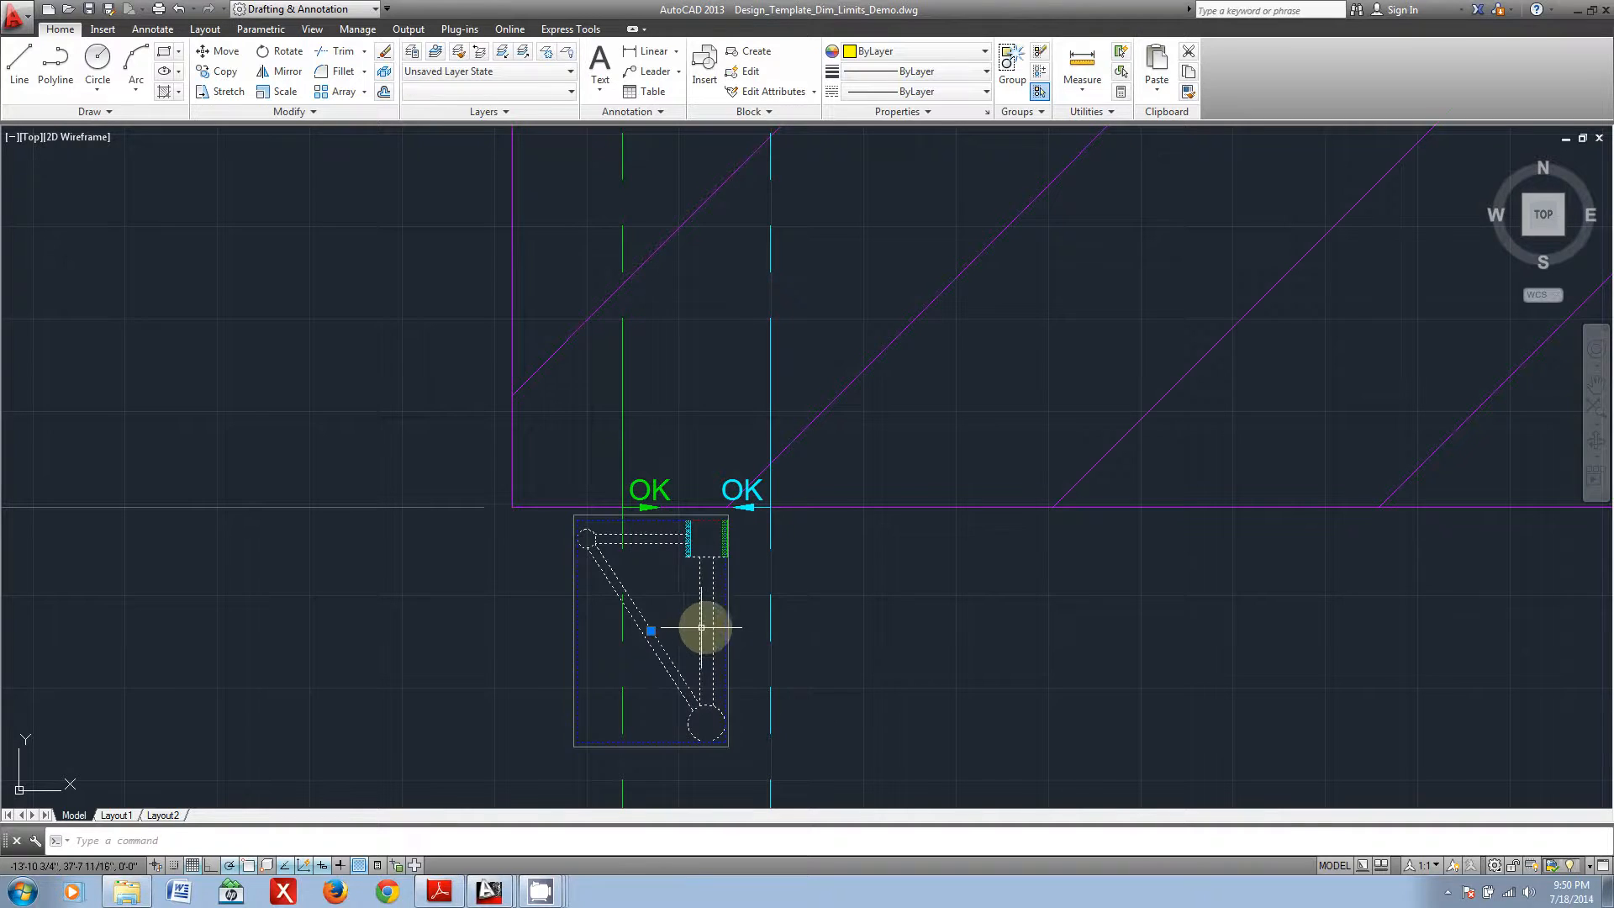
{"action": "scroll", "coordinate": [727, 624], "scroll_direction": "up", "scroll_amount": 2}
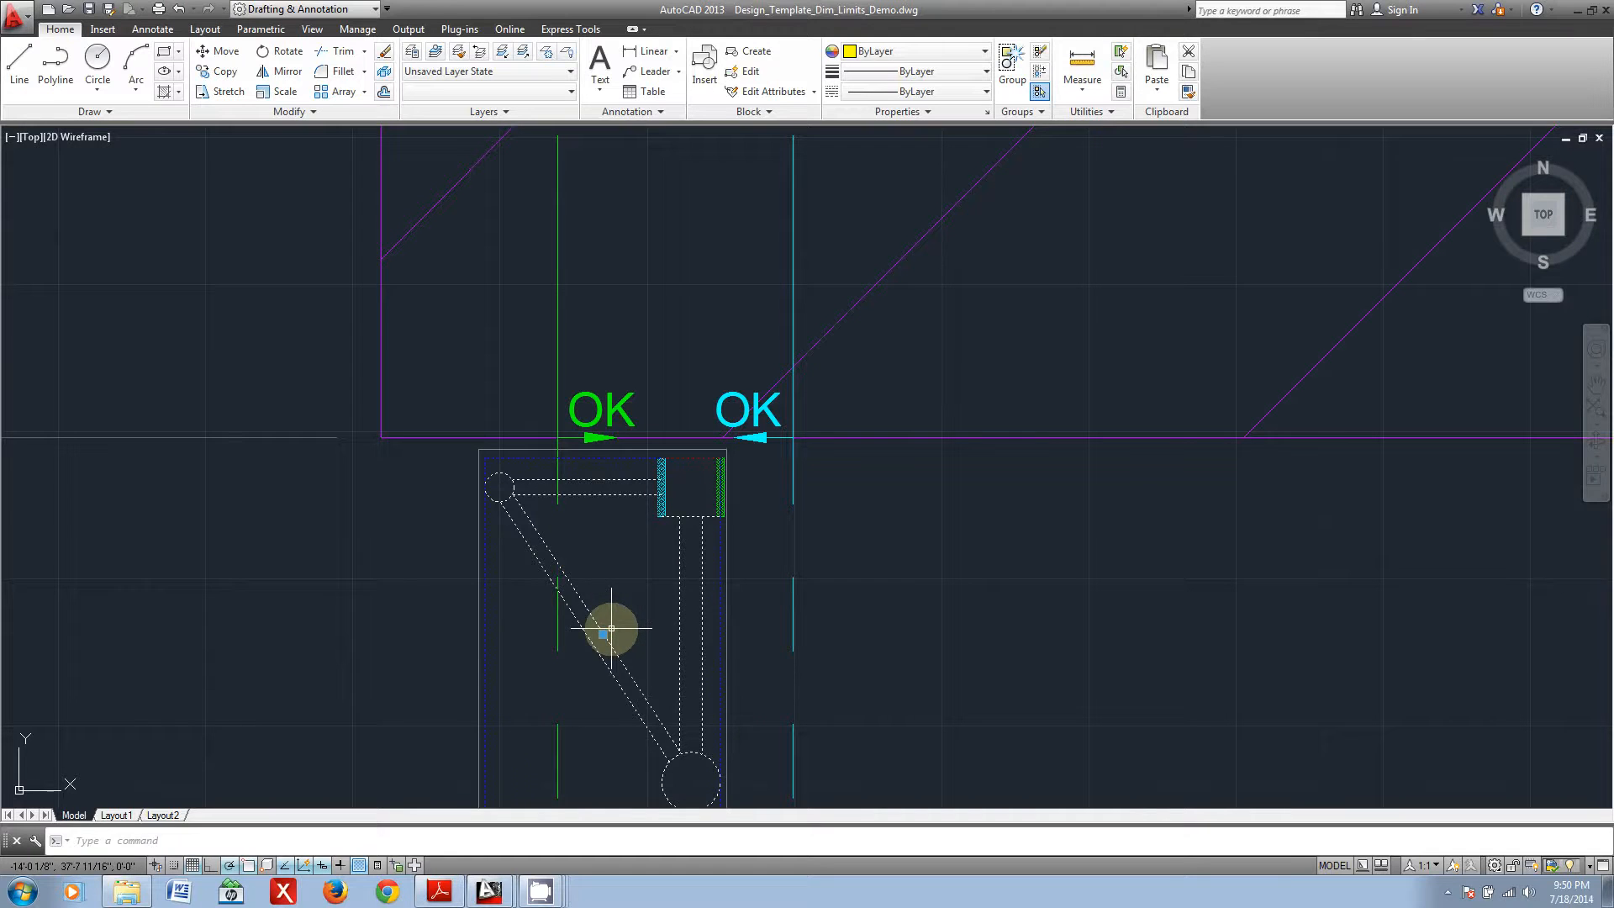
{"action": "key", "text": "Escape"}
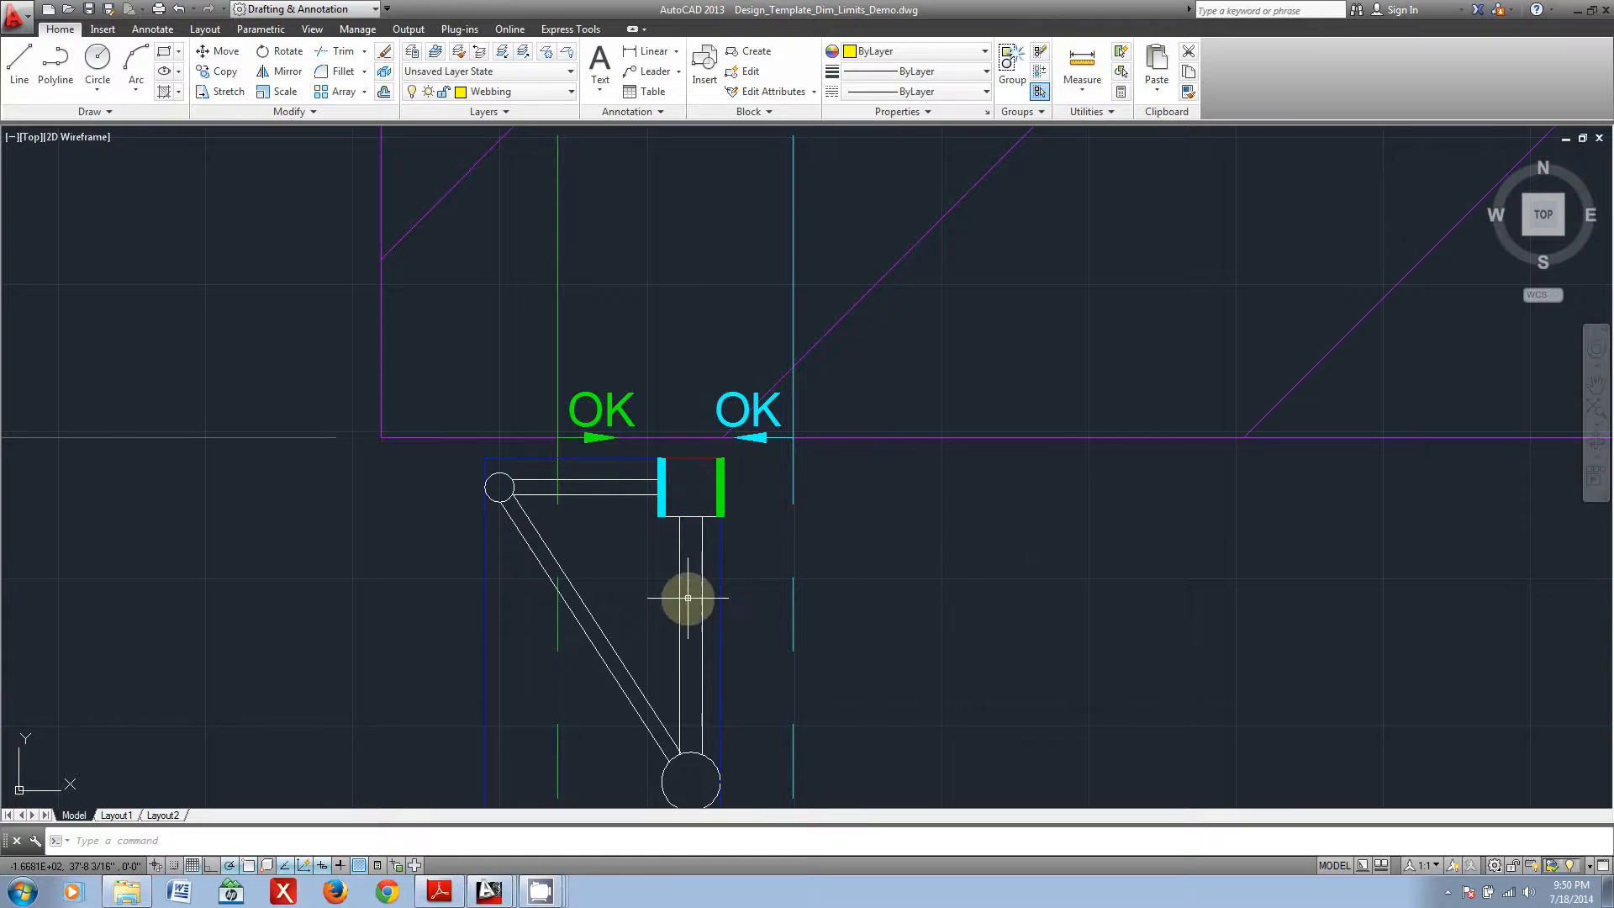
{"action": "scroll", "coordinate": [743, 599], "scroll_direction": "down", "scroll_amount": 5}
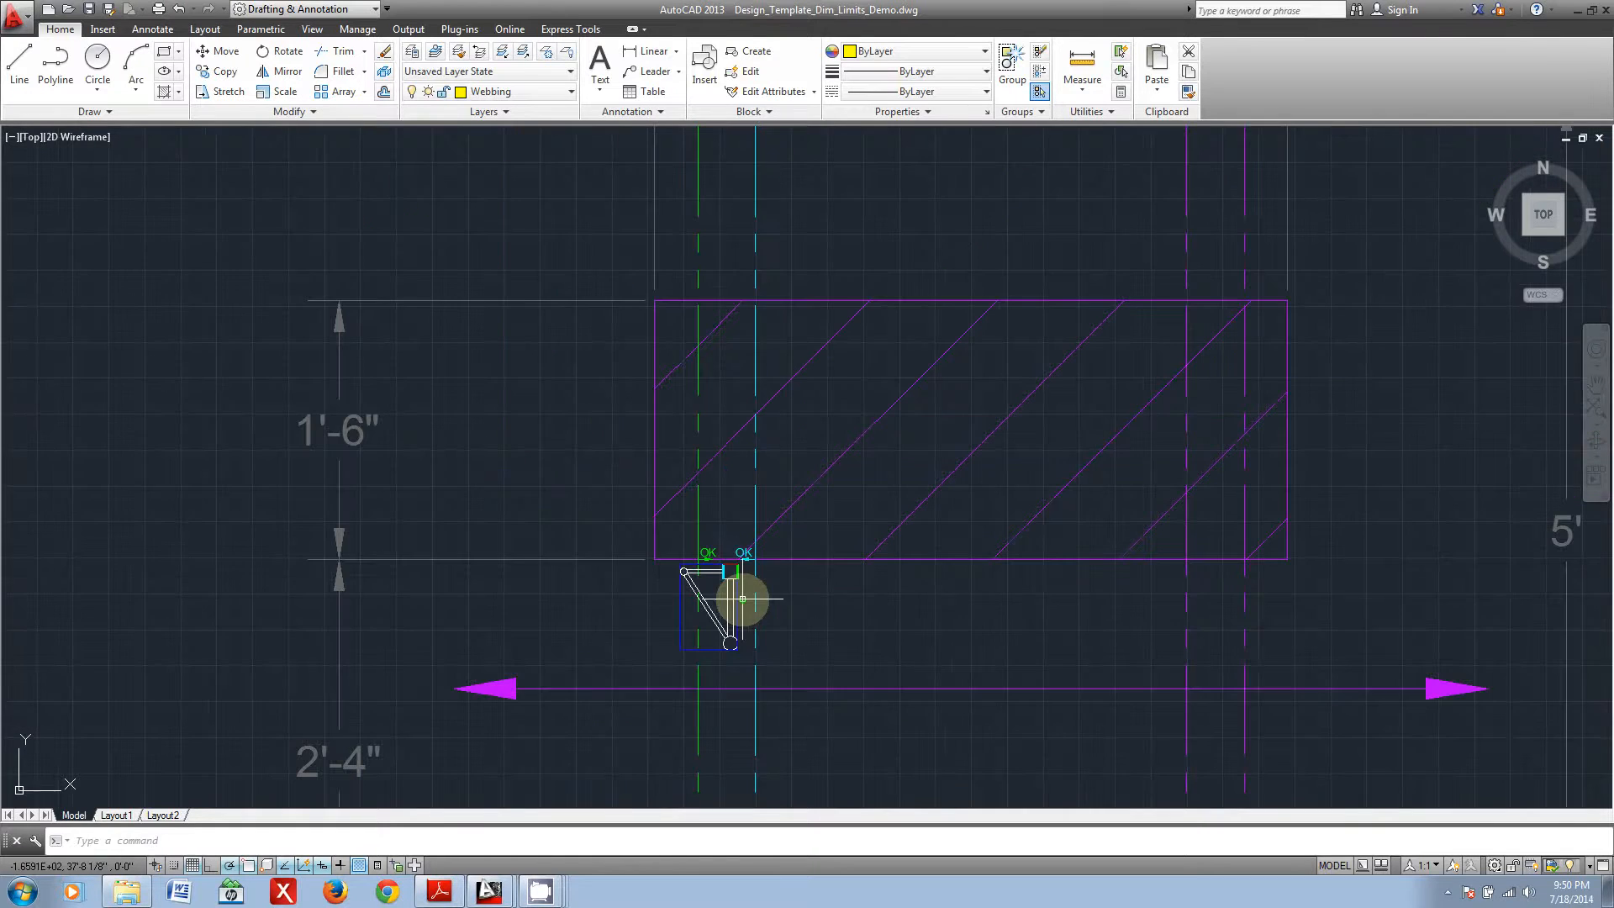
{"action": "scroll", "coordinate": [742, 574], "scroll_direction": "up", "scroll_amount": 5}
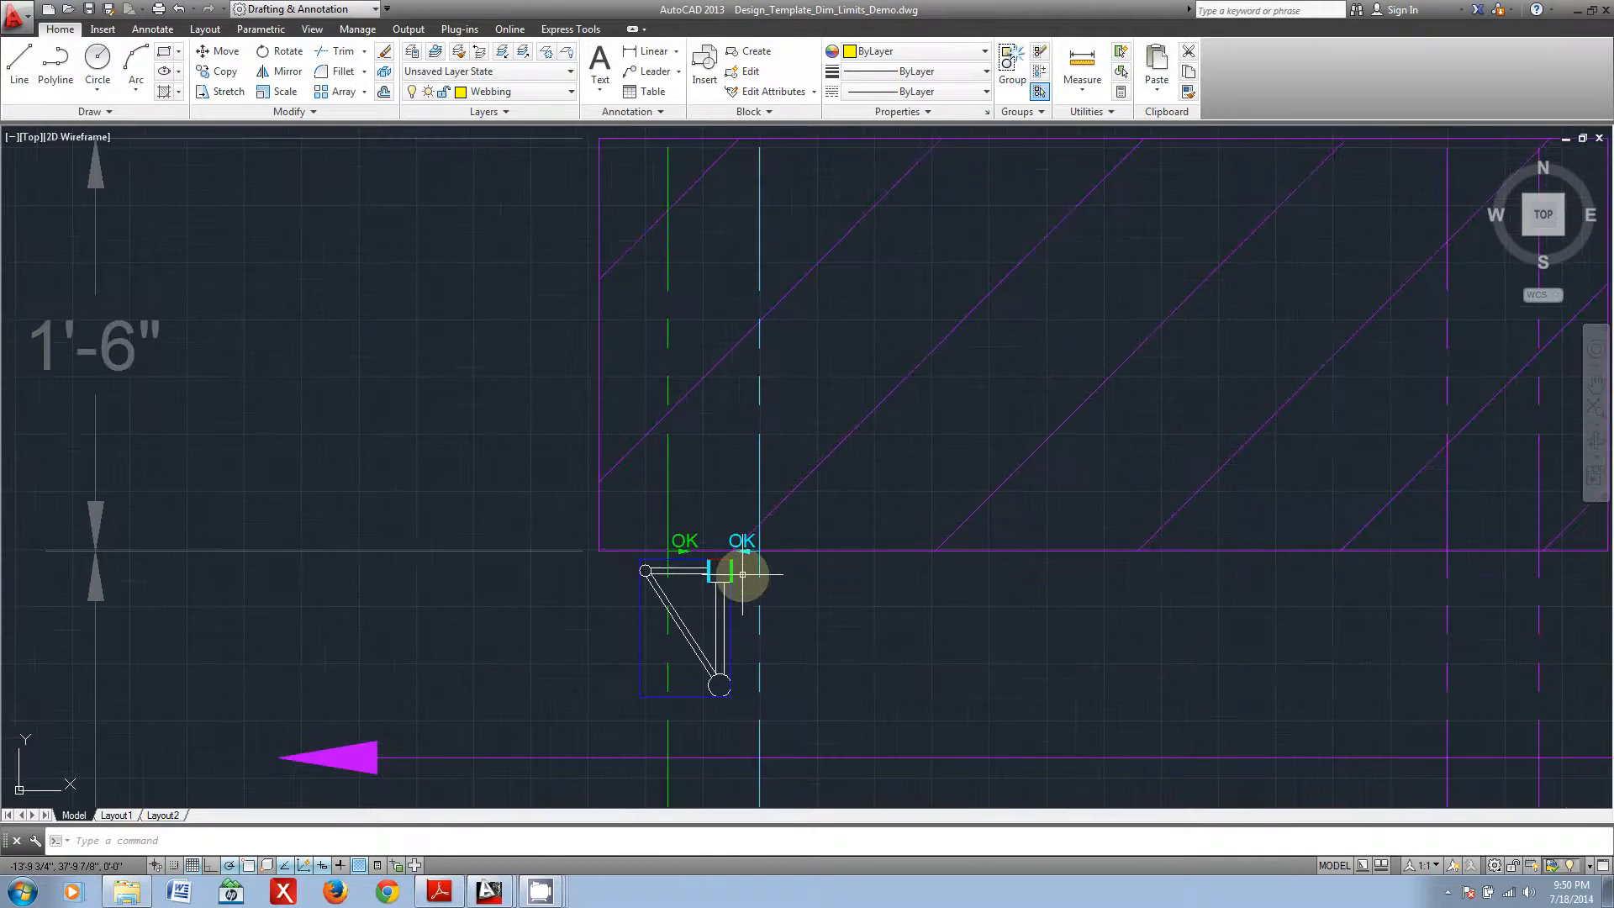
{"action": "scroll", "coordinate": [739, 577], "scroll_direction": "down", "scroll_amount": 2}
{"action": "scroll", "coordinate": [857, 623], "scroll_direction": "down", "scroll_amount": 3}
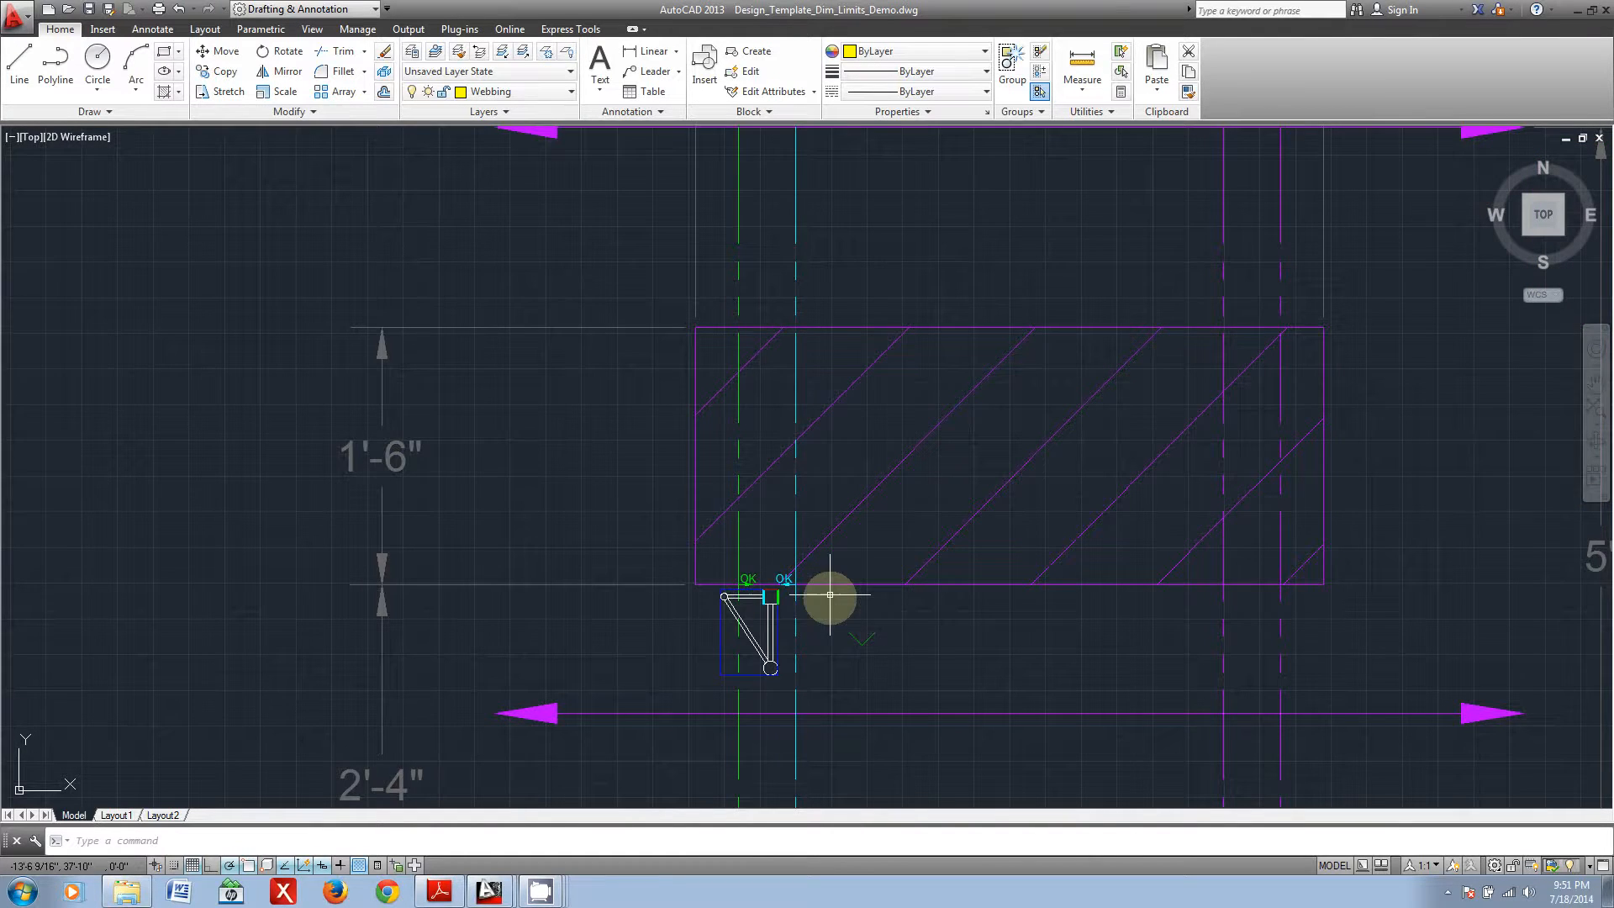
{"action": "scroll", "coordinate": [746, 620], "scroll_direction": "up", "scroll_amount": 6}
Step: Move the truss profile group about 3 inches left so its green edge lies outside the green limit line
{"action": "left_click", "coordinate": [612, 670]}
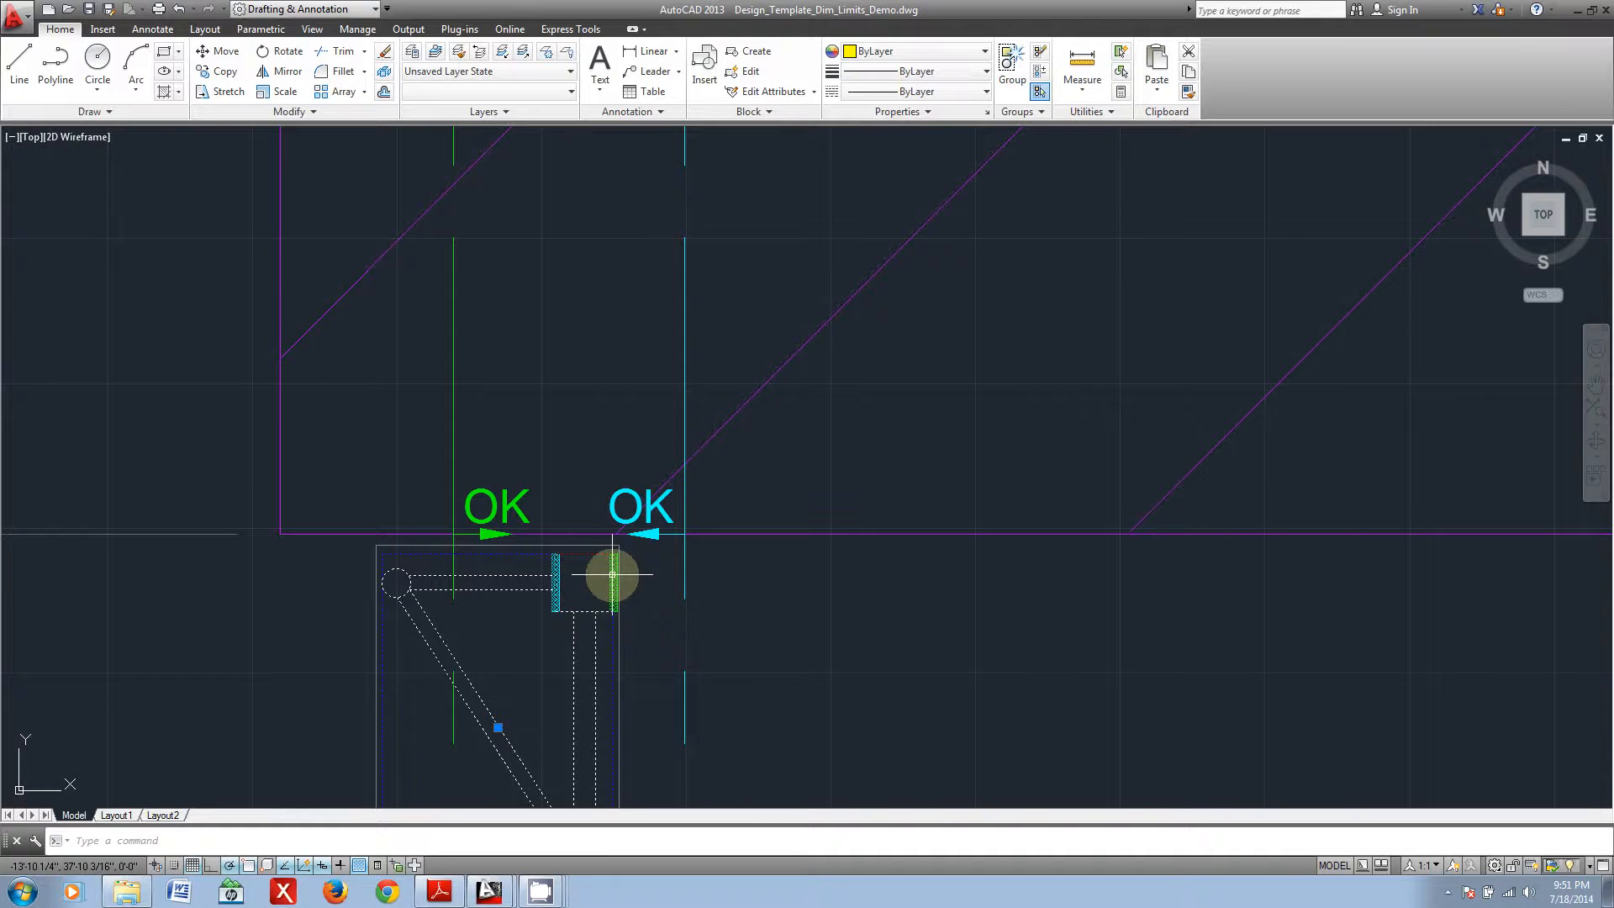
{"action": "scroll", "coordinate": [440, 424], "scroll_direction": "down", "scroll_amount": 3}
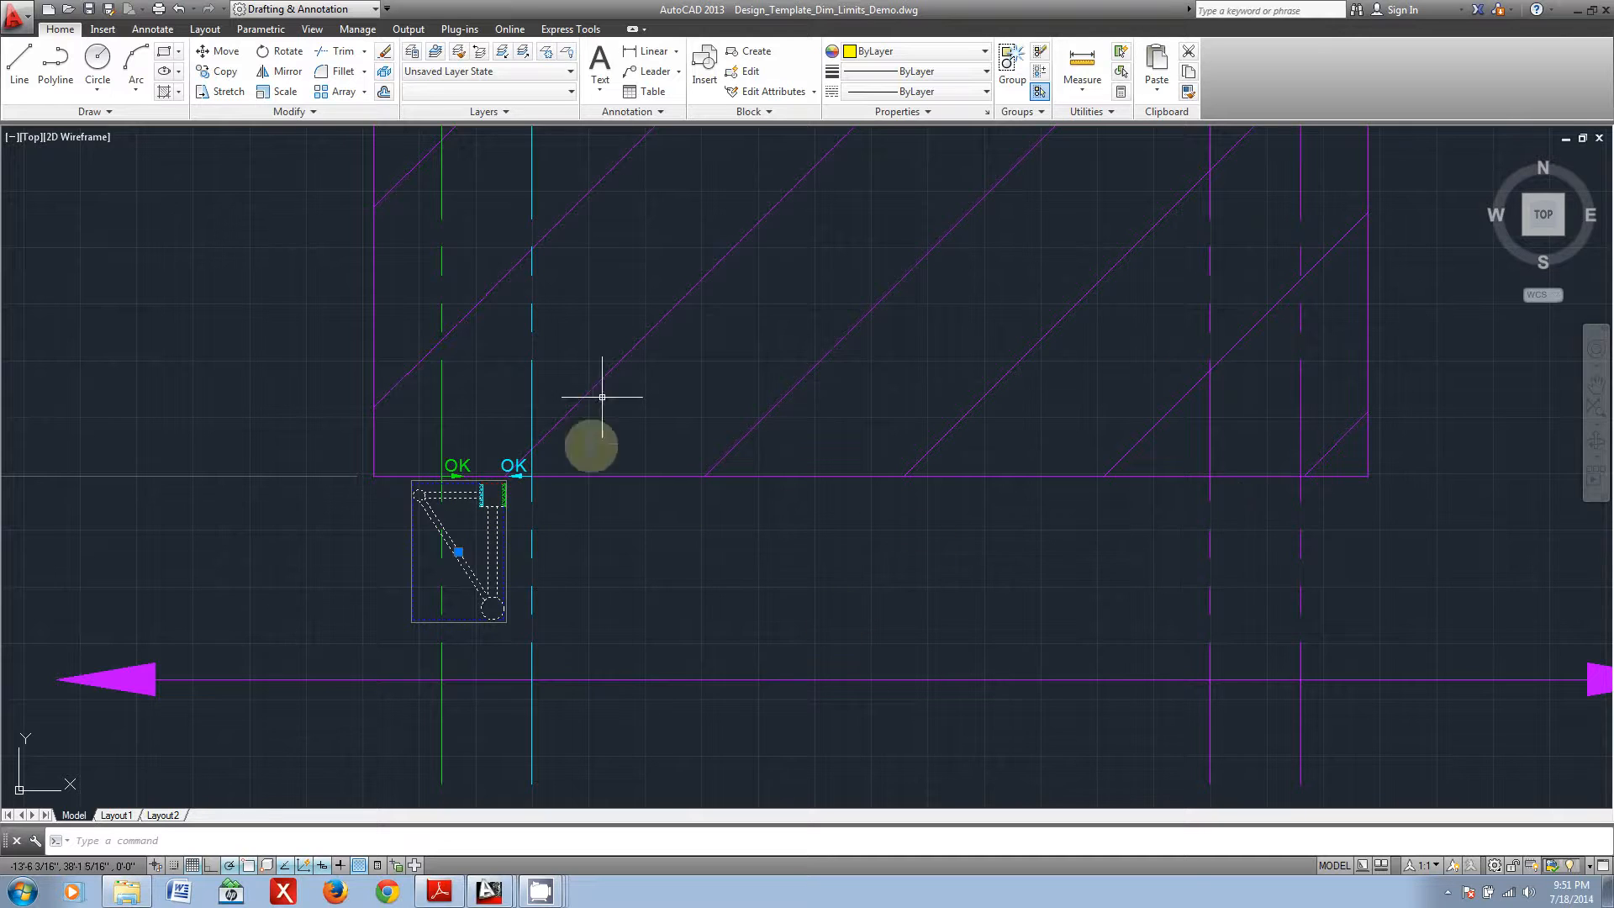
{"action": "scroll", "coordinate": [465, 573], "scroll_direction": "up", "scroll_amount": 4}
{"action": "left_click", "coordinate": [439, 556]}
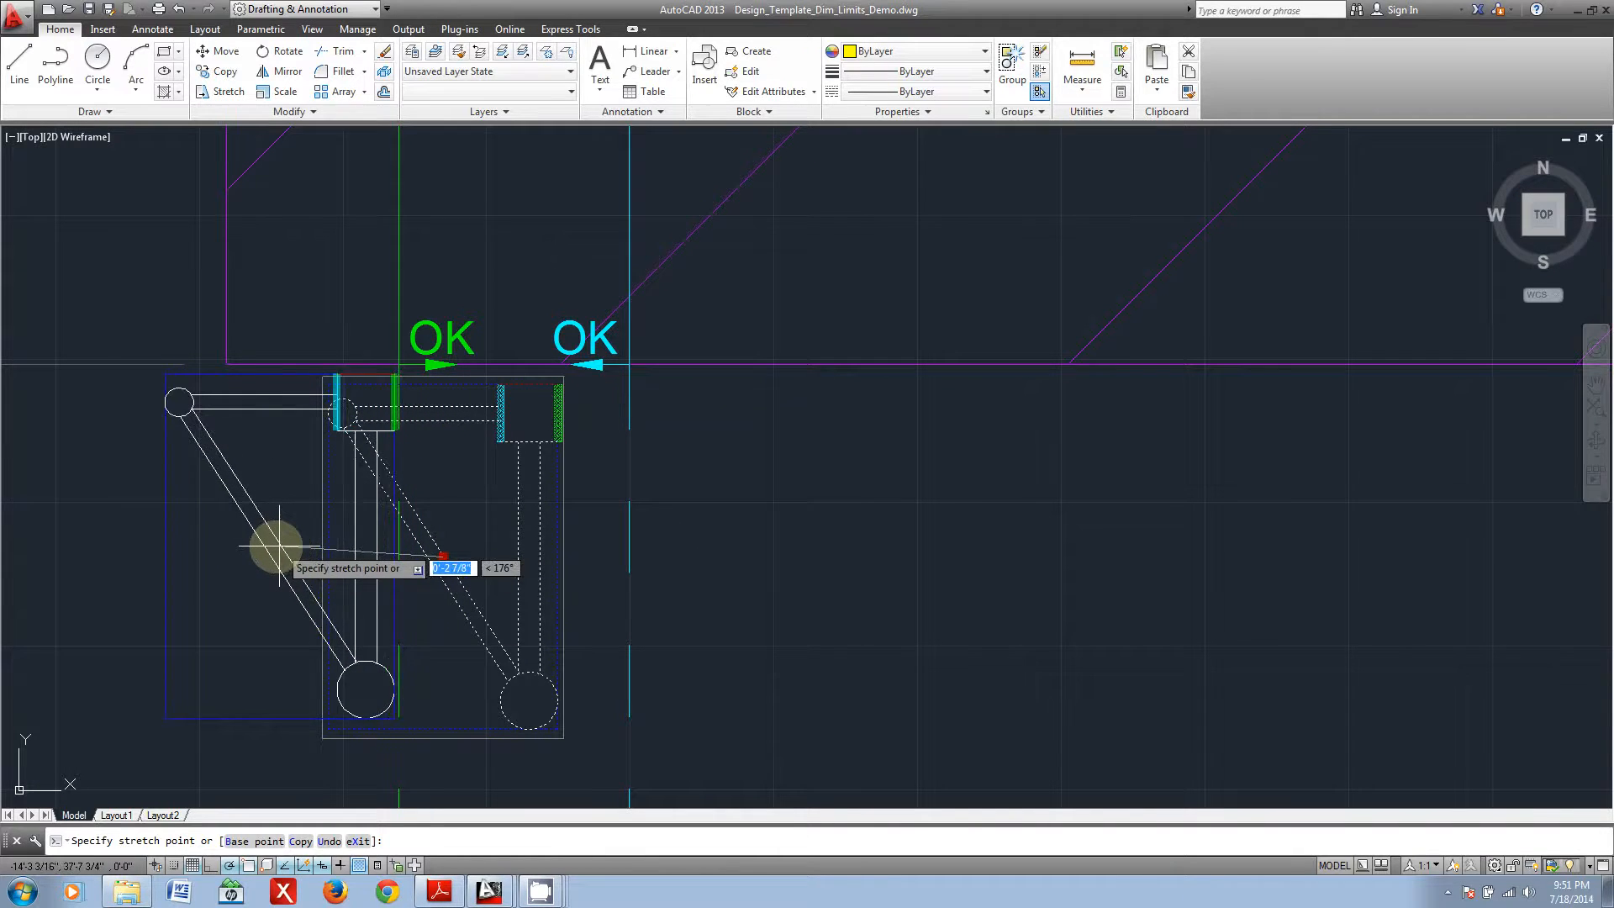
{"action": "left_click", "coordinate": [263, 556]}
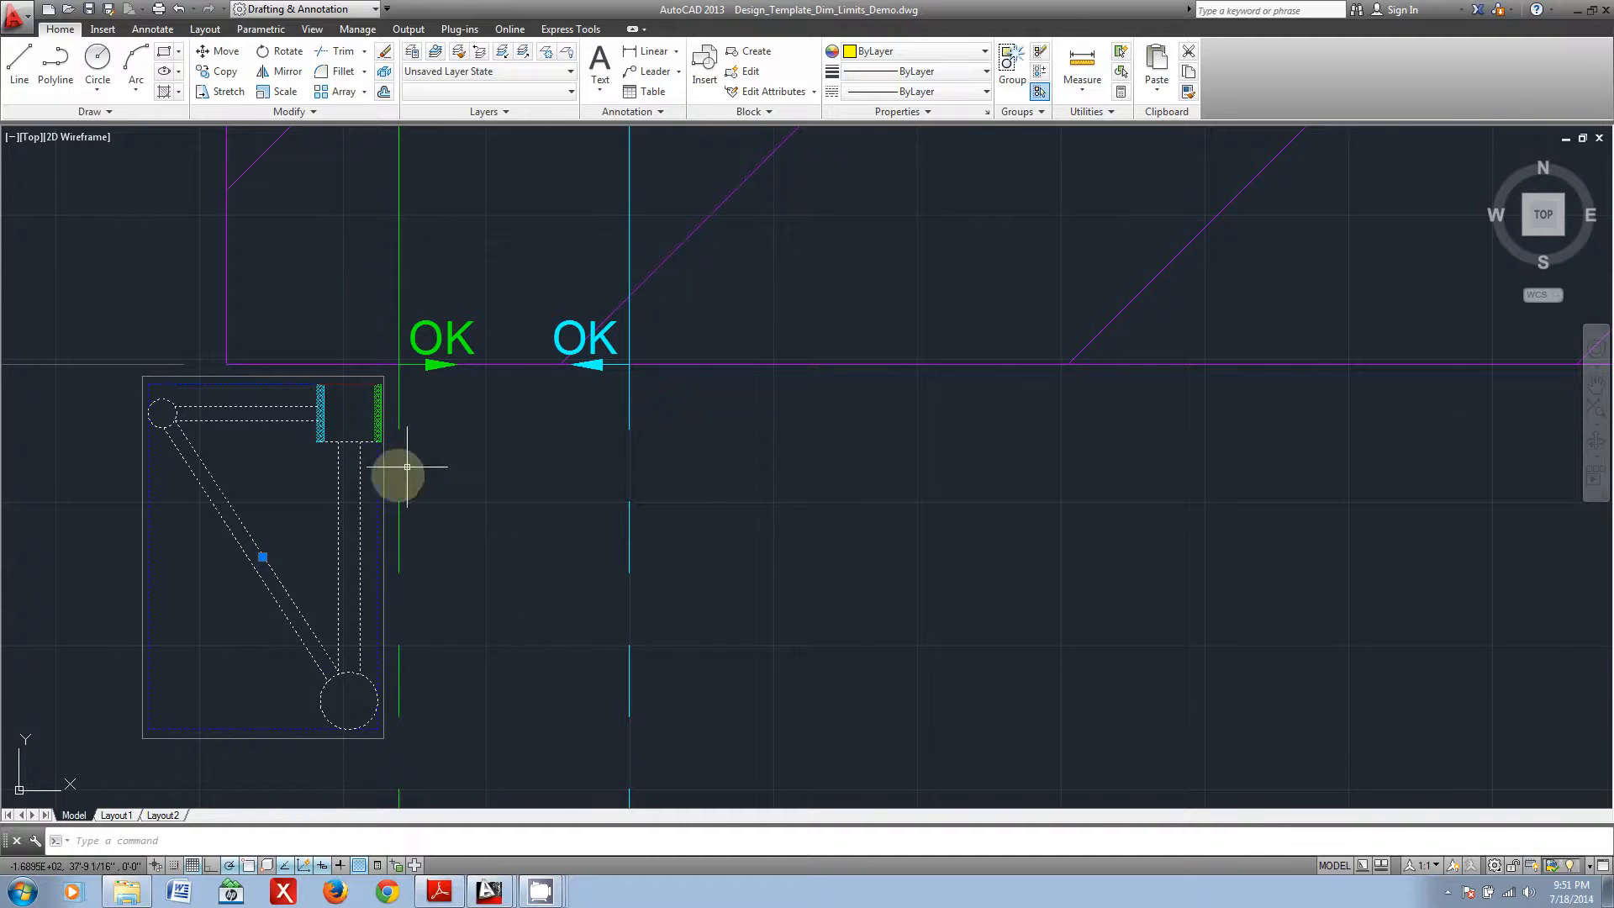
Step: Move the truss profile back to its position between the green and cyan limit lines and clear the selection
{"action": "left_click", "coordinate": [261, 558]}
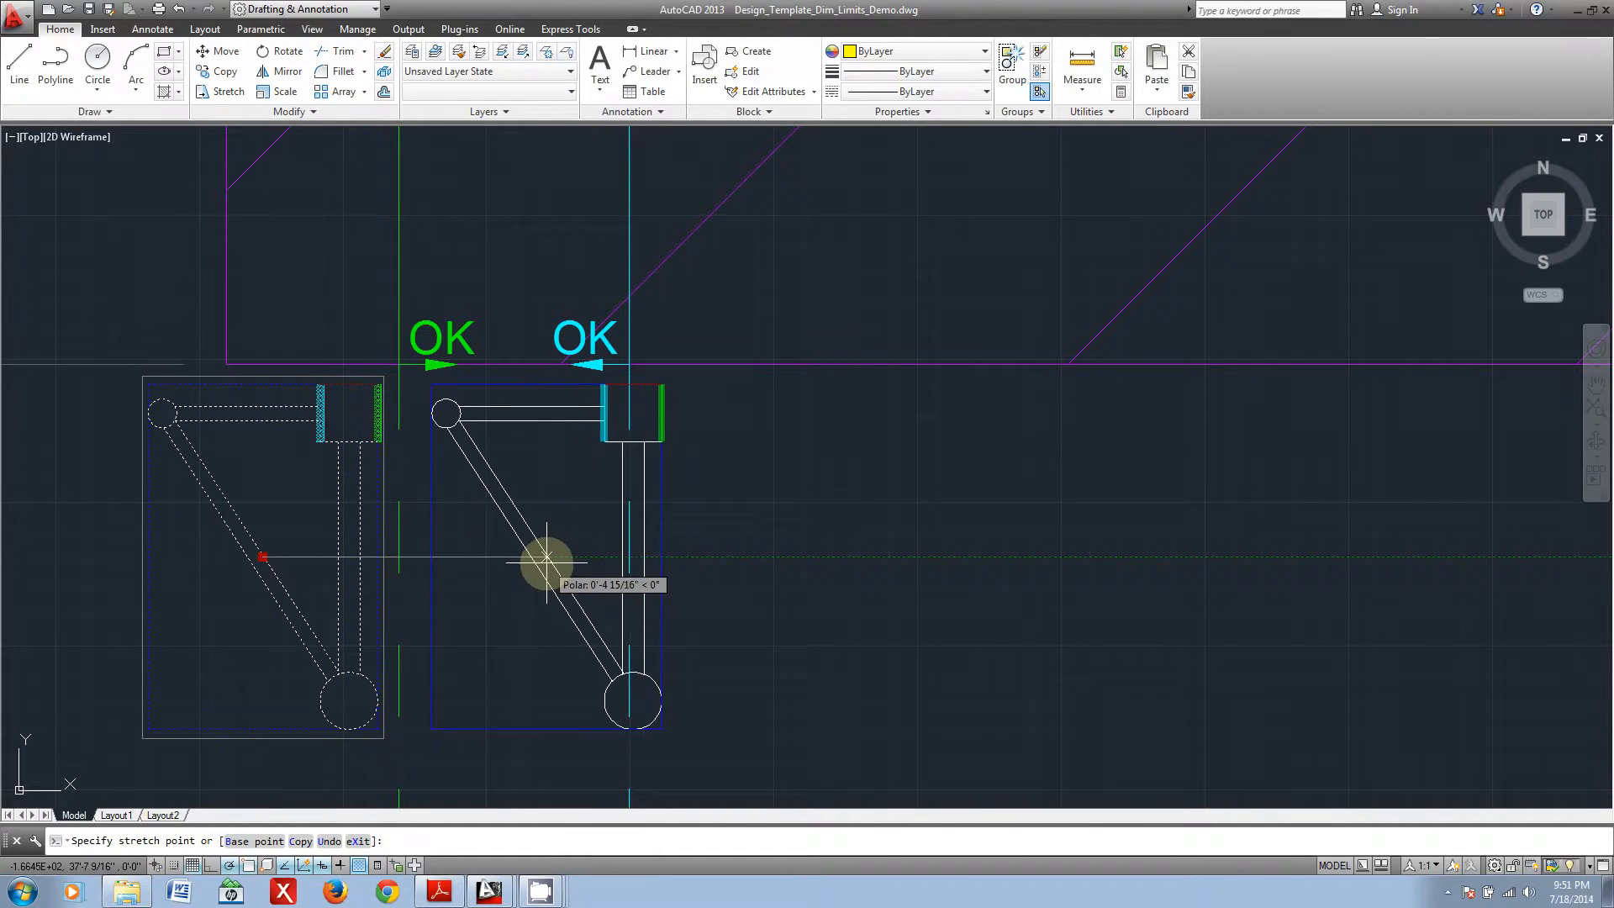
{"action": "left_click", "coordinate": [441, 554]}
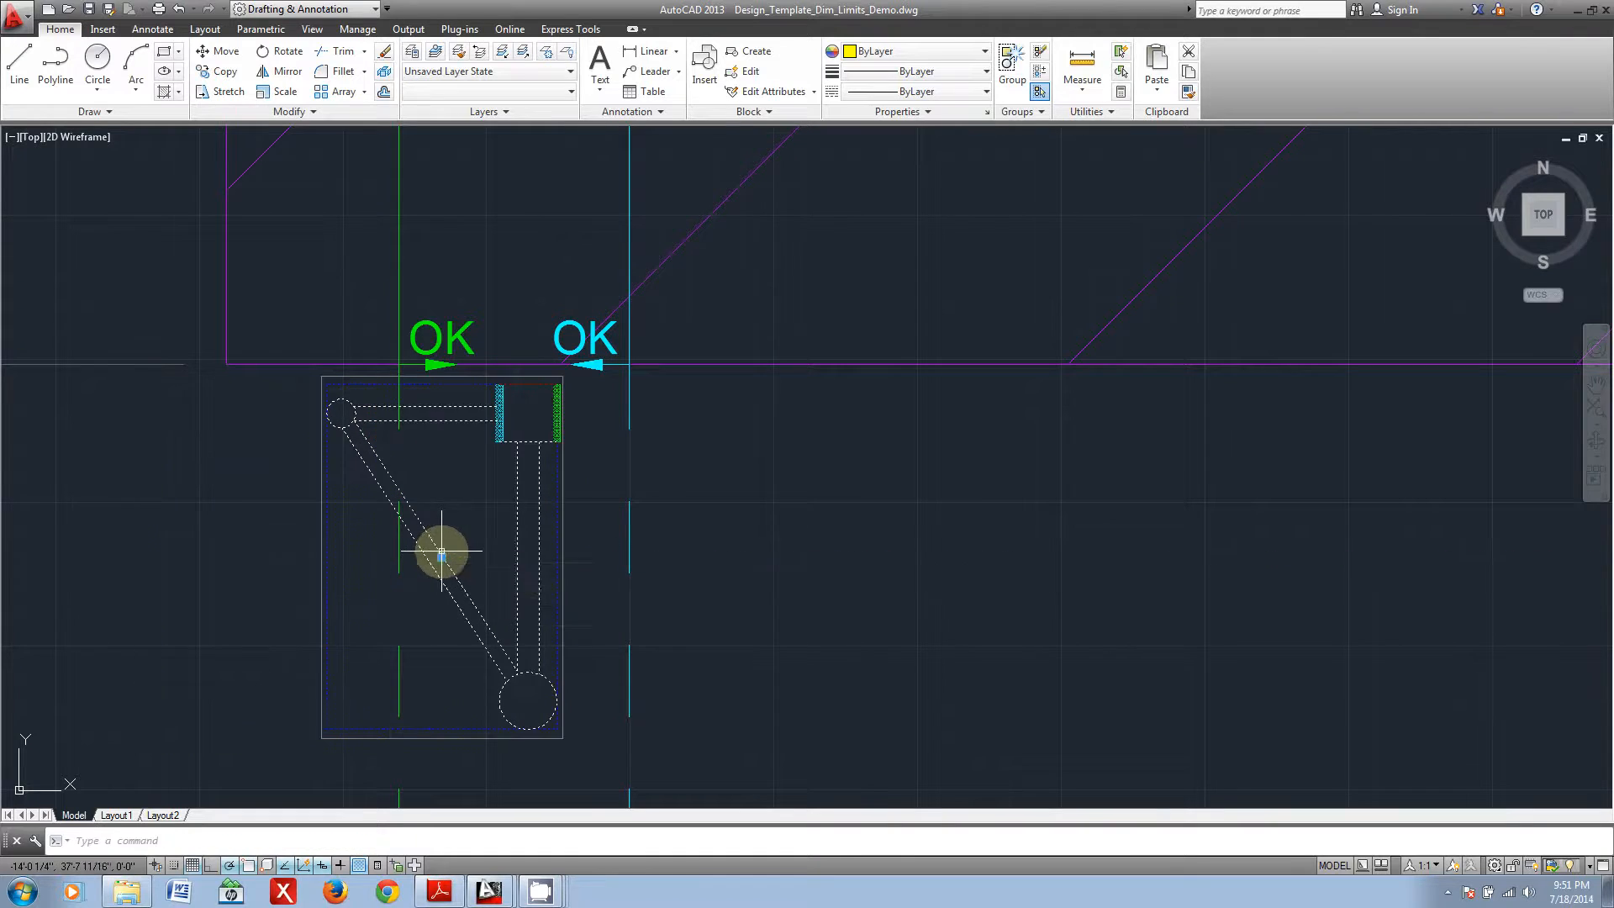
{"action": "key", "text": "Escape"}
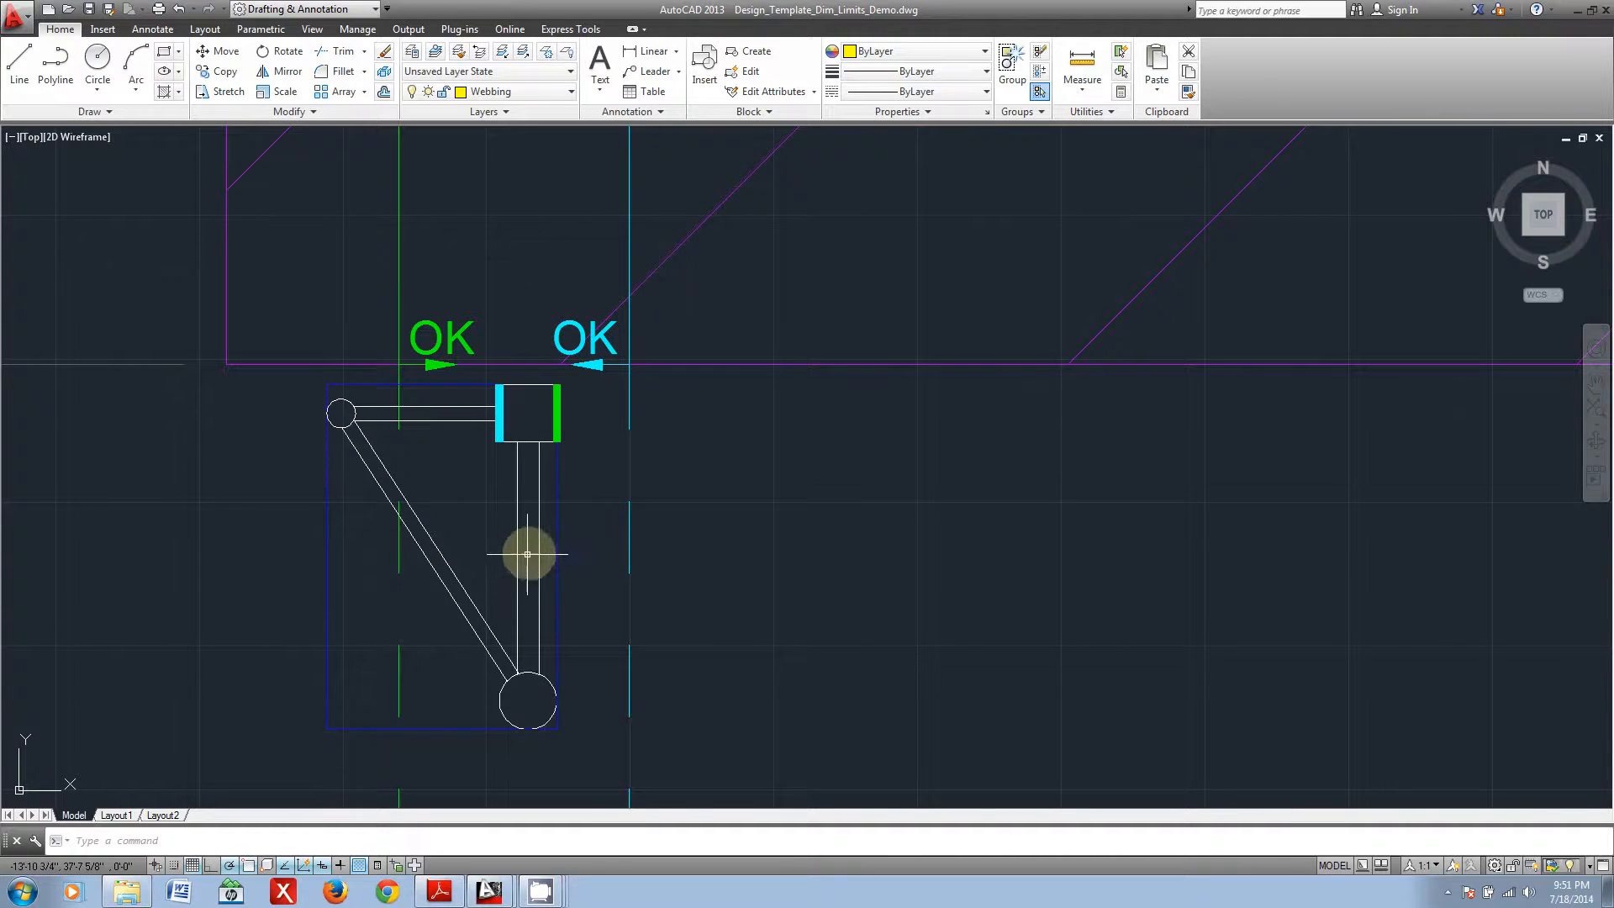
Step: Mirror the truss profile downward about a horizontal line at the base of its lower tube, keeping the original
{"action": "scroll", "coordinate": [577, 550], "scroll_direction": "down", "scroll_amount": 5}
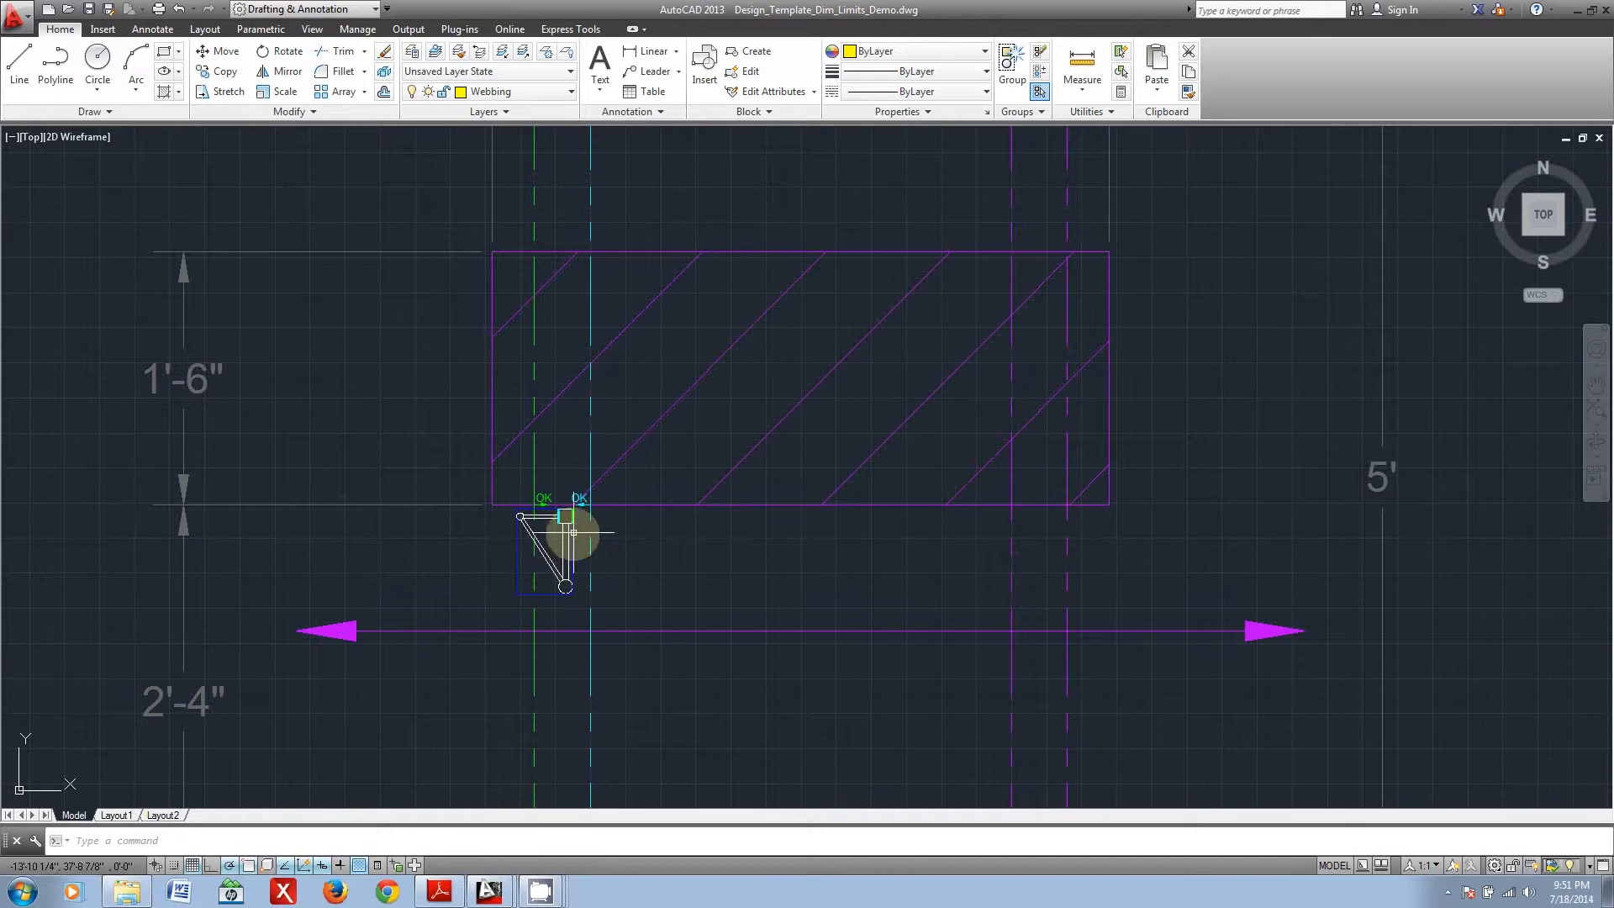
{"action": "scroll", "coordinate": [574, 532], "scroll_direction": "up", "scroll_amount": 4}
{"action": "scroll", "coordinate": [590, 521], "scroll_direction": "down", "scroll_amount": 4}
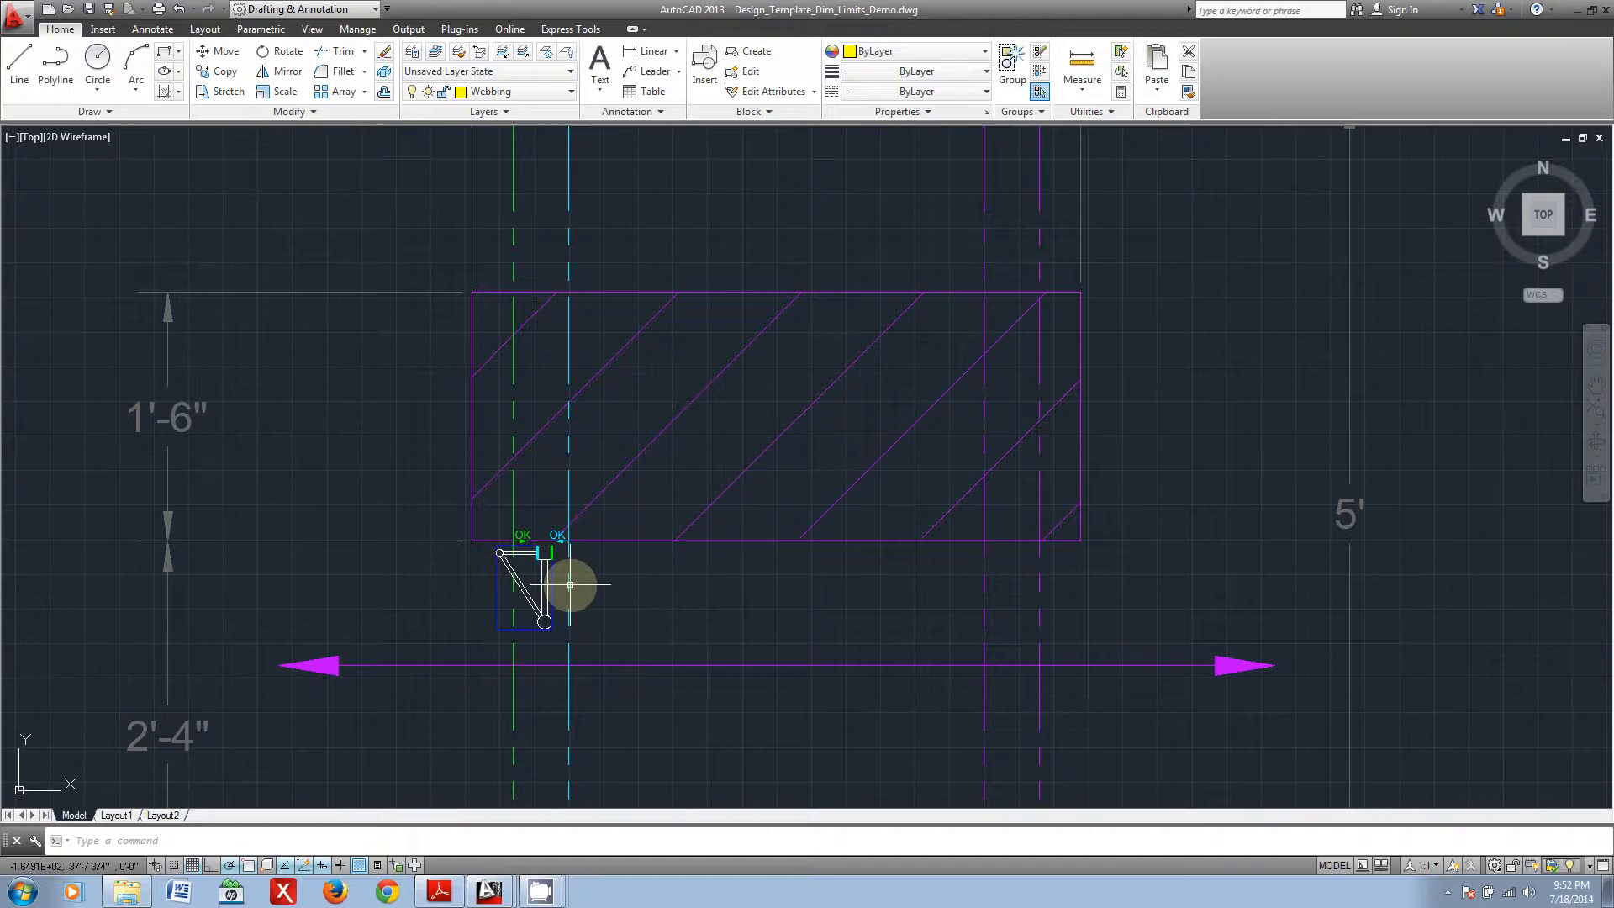
{"action": "scroll", "coordinate": [551, 538], "scroll_direction": "down", "scroll_amount": 4}
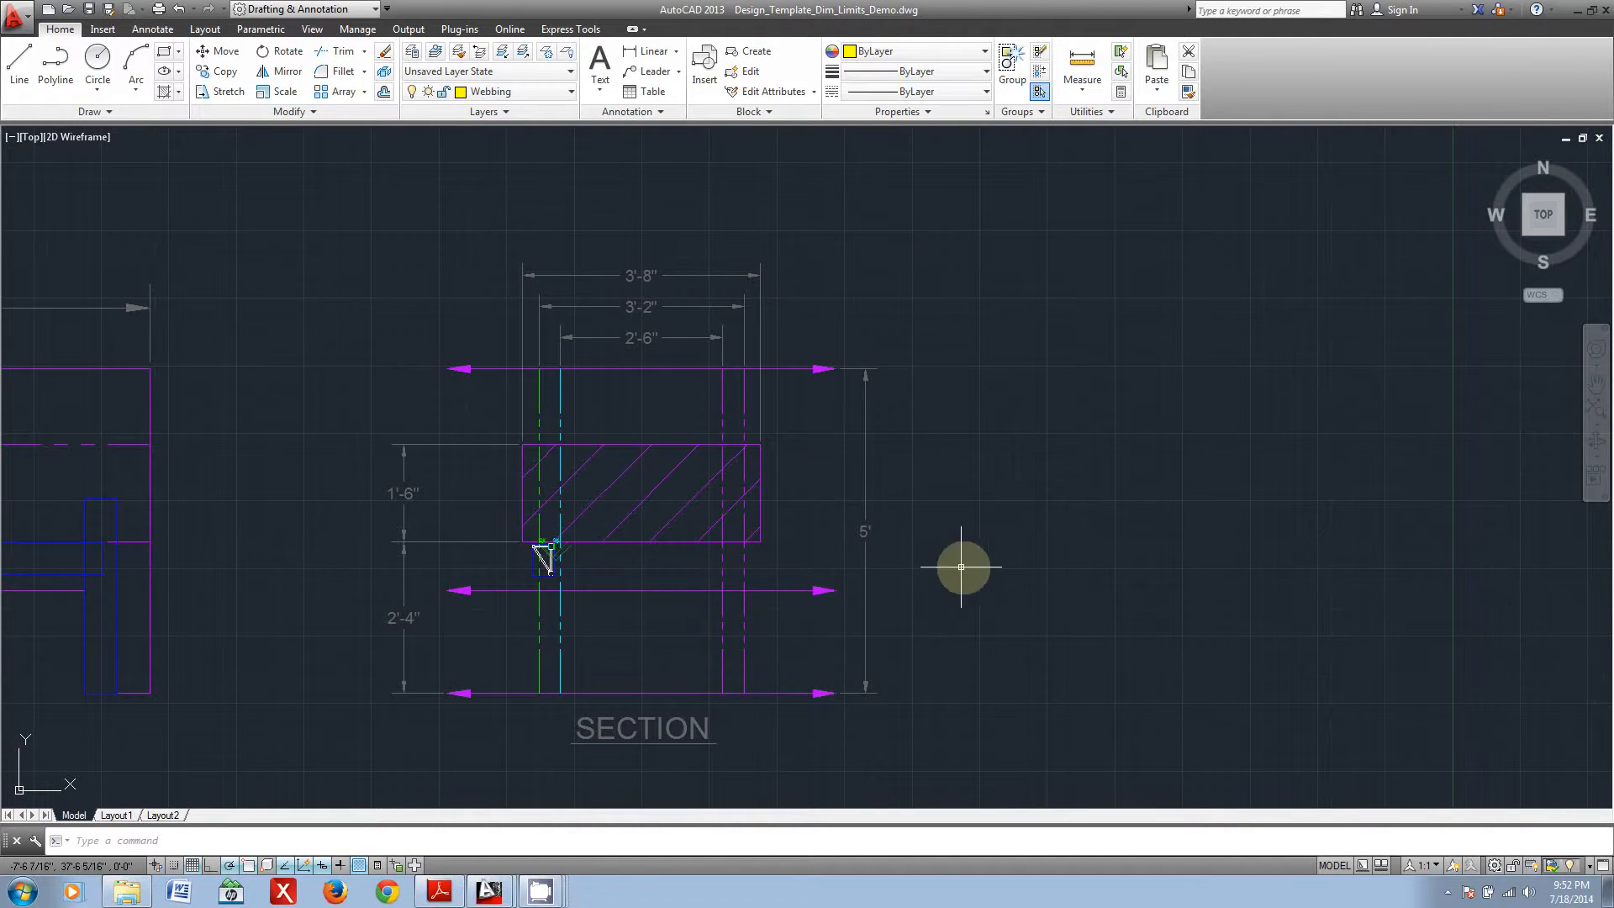
{"action": "scroll", "coordinate": [527, 566], "scroll_direction": "up", "scroll_amount": 4}
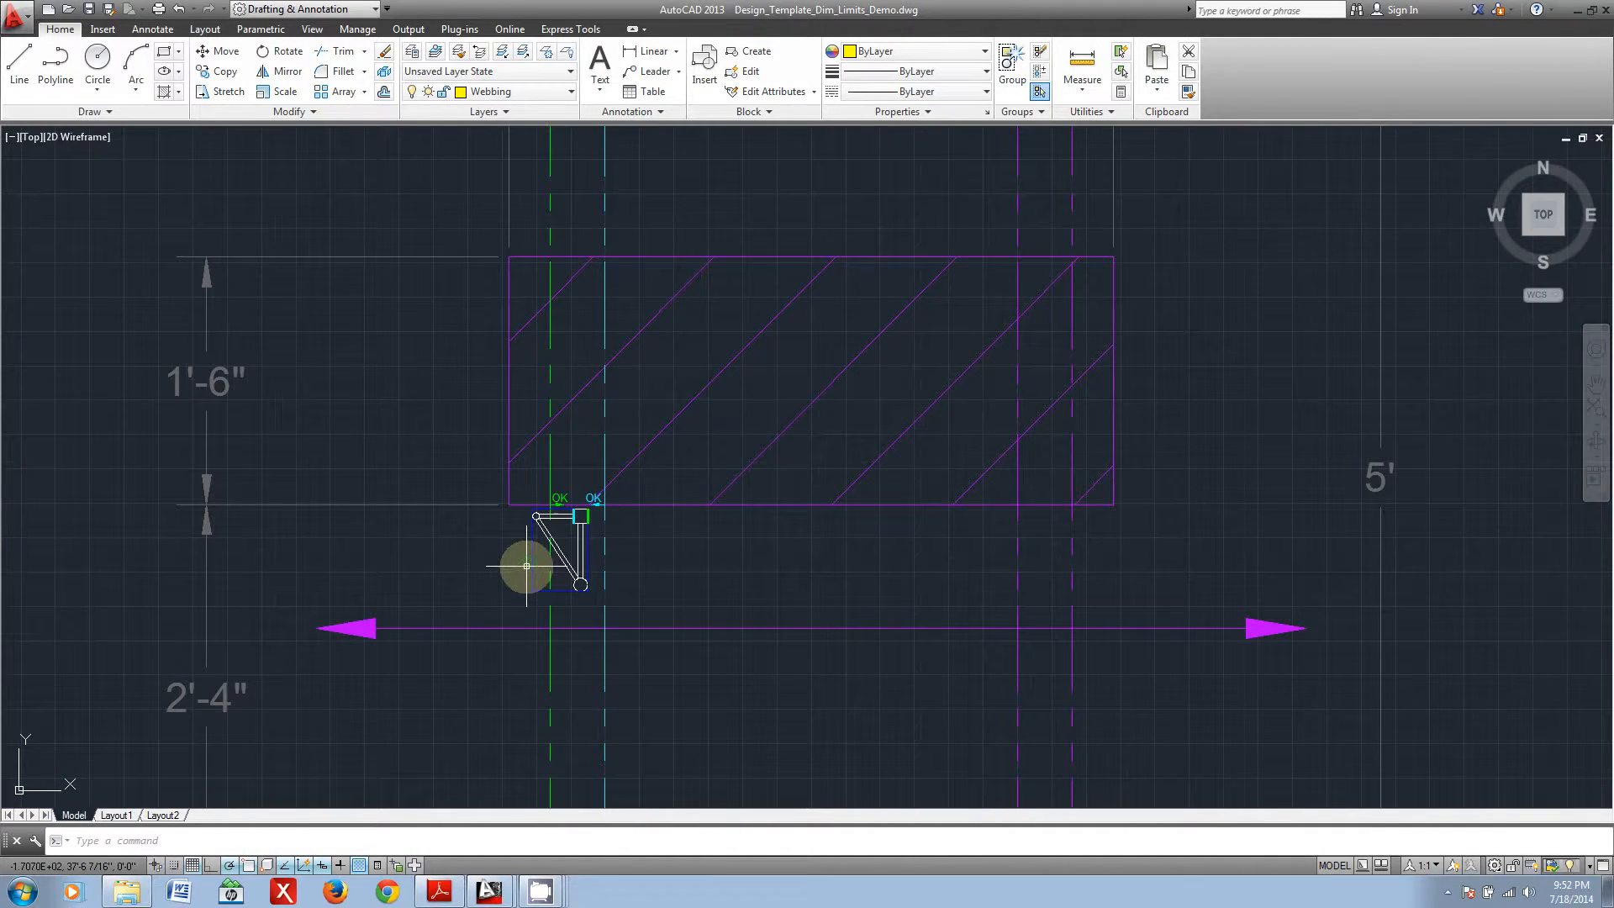
{"action": "scroll", "coordinate": [554, 555], "scroll_direction": "up", "scroll_amount": 2}
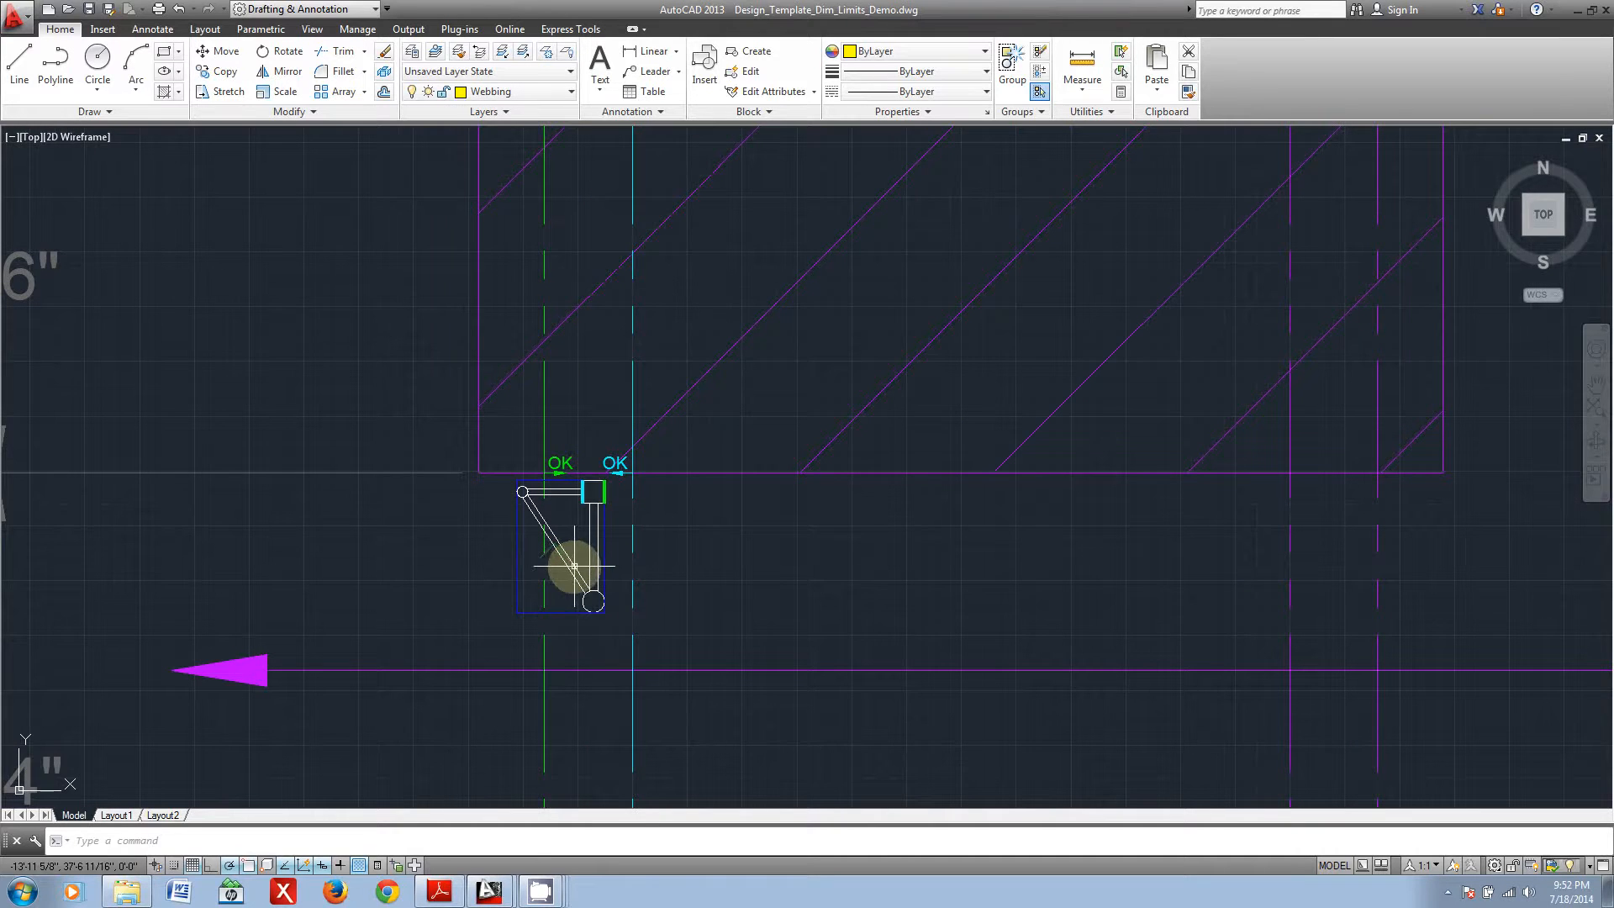
{"action": "left_click", "coordinate": [592, 531]}
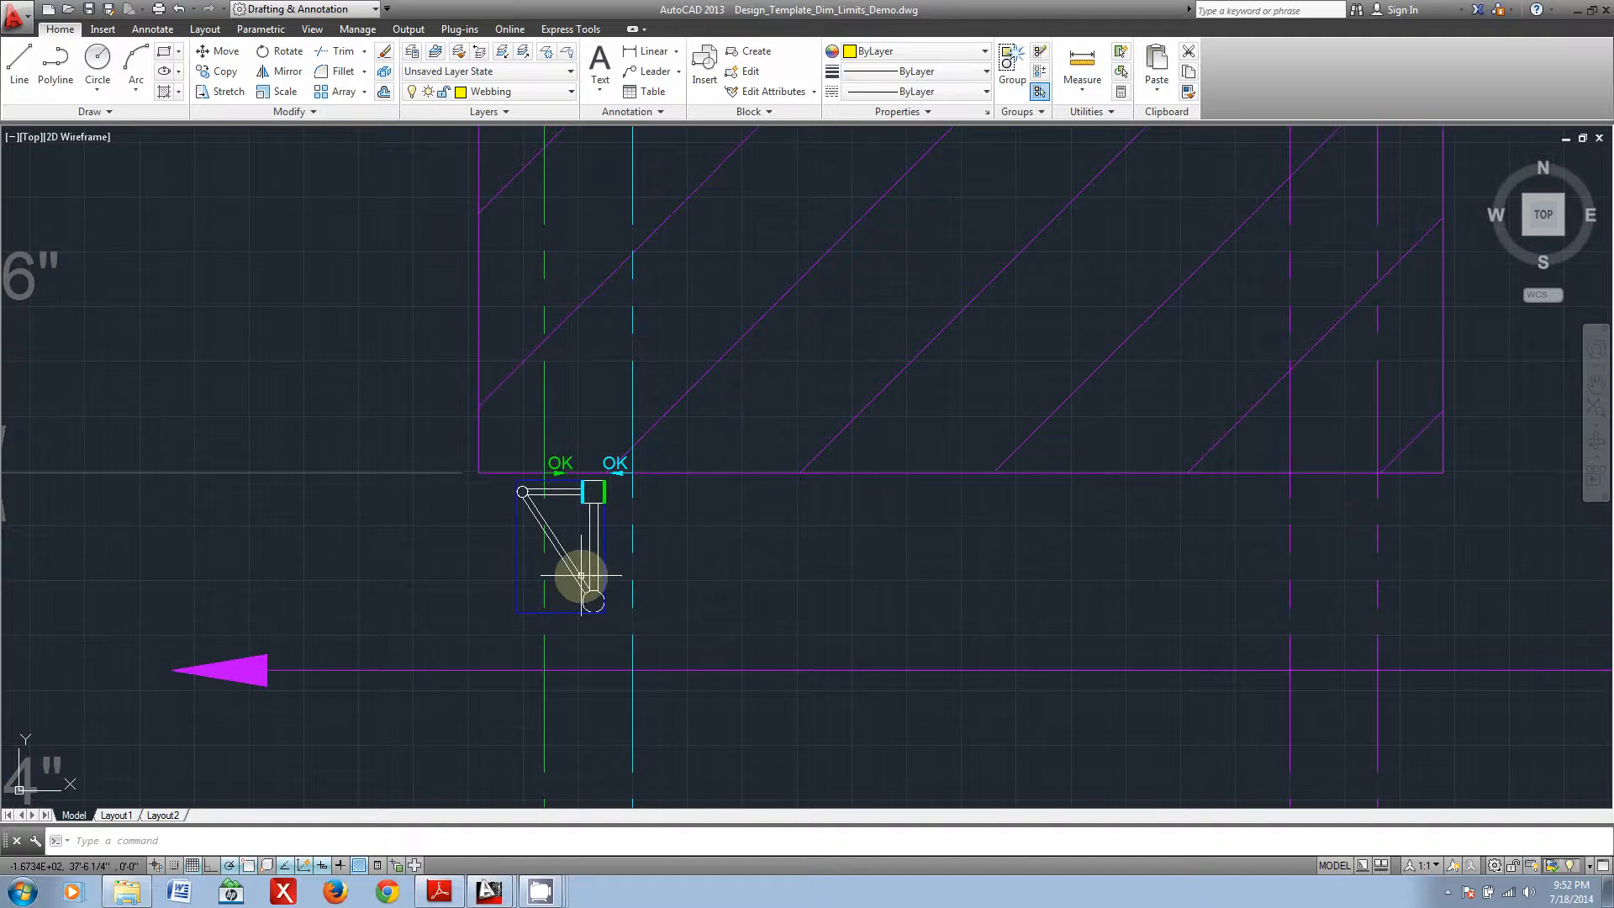
{"action": "middle_click_drag", "start_coordinate": [581, 577], "coordinate": [616, 469]}
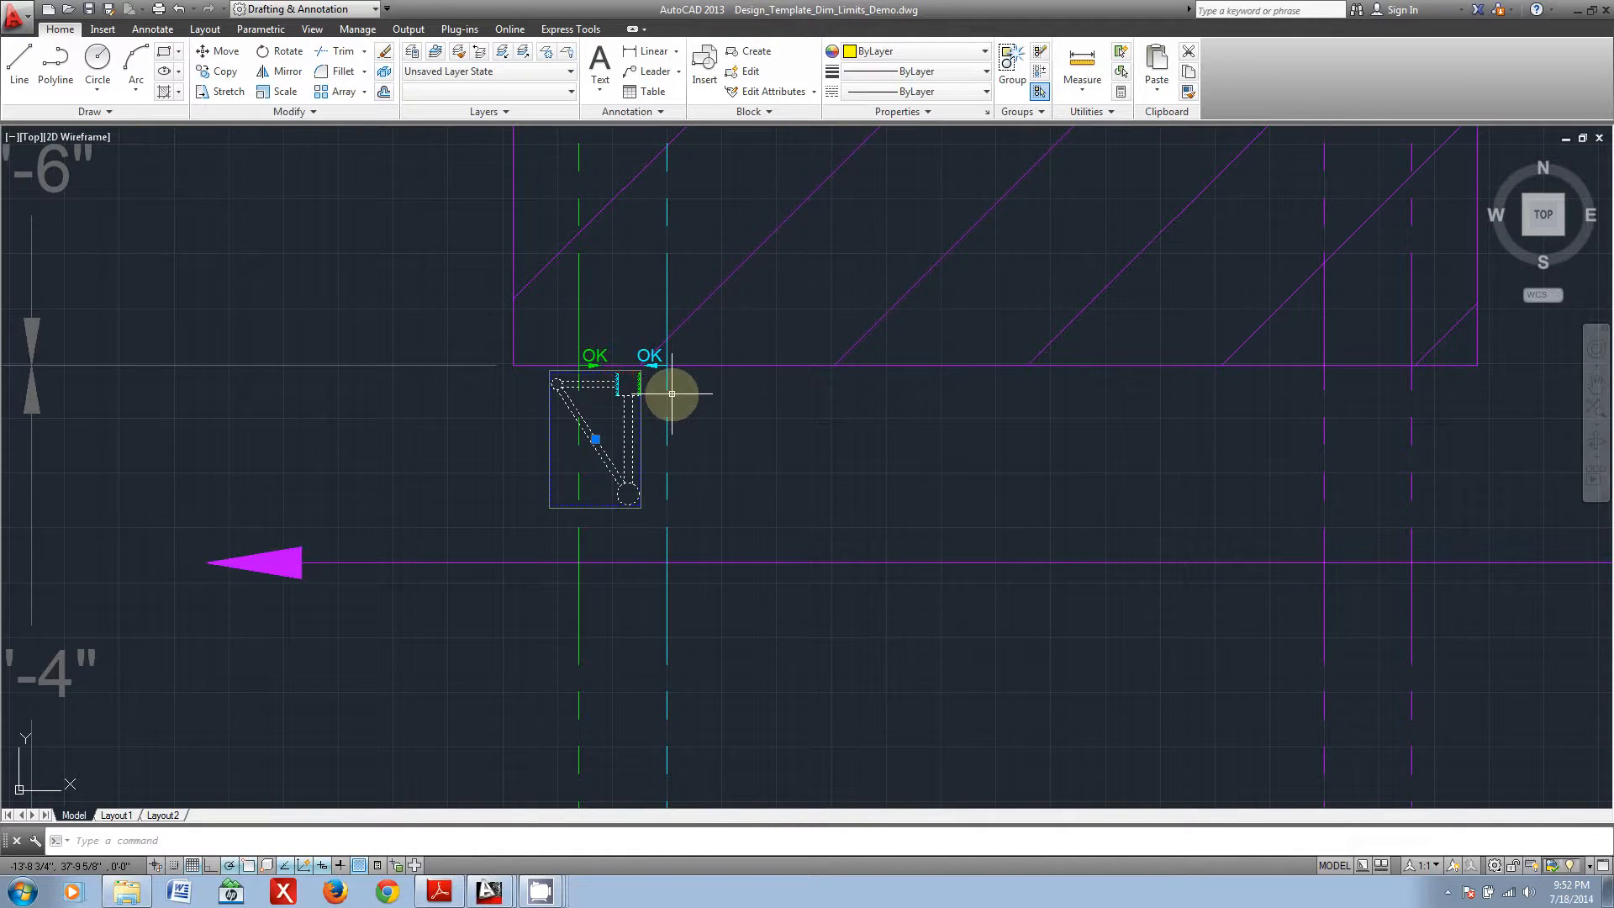
{"action": "type", "text": "rro"}
{"action": "key", "text": "Return"}
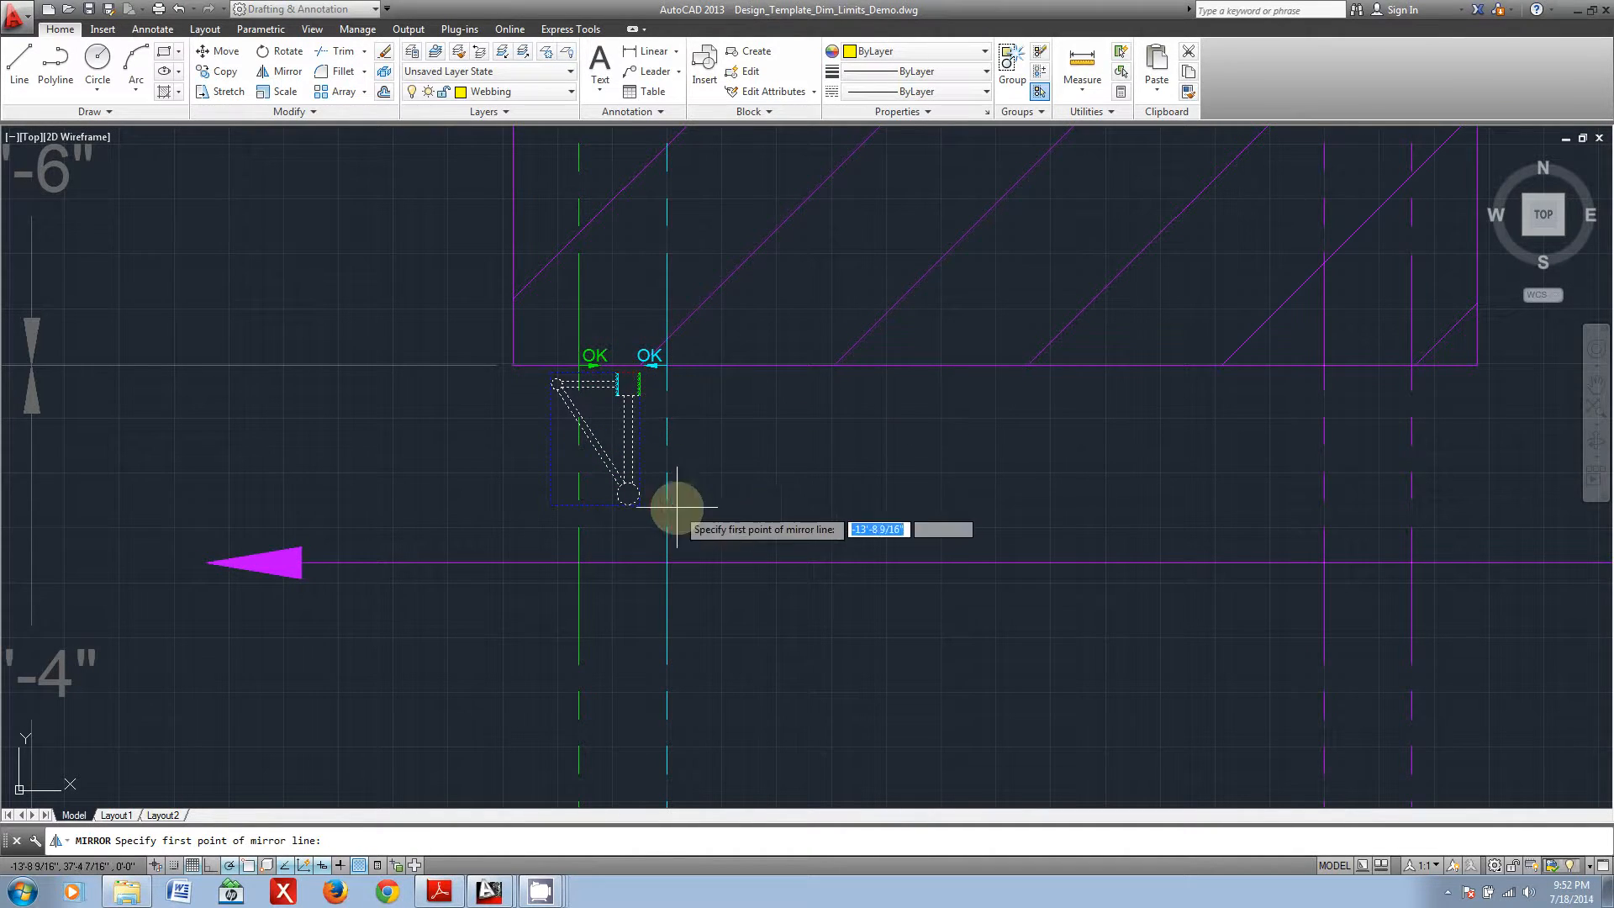
{"action": "left_click", "coordinate": [628, 493]}
{"action": "key", "text": "Return"}
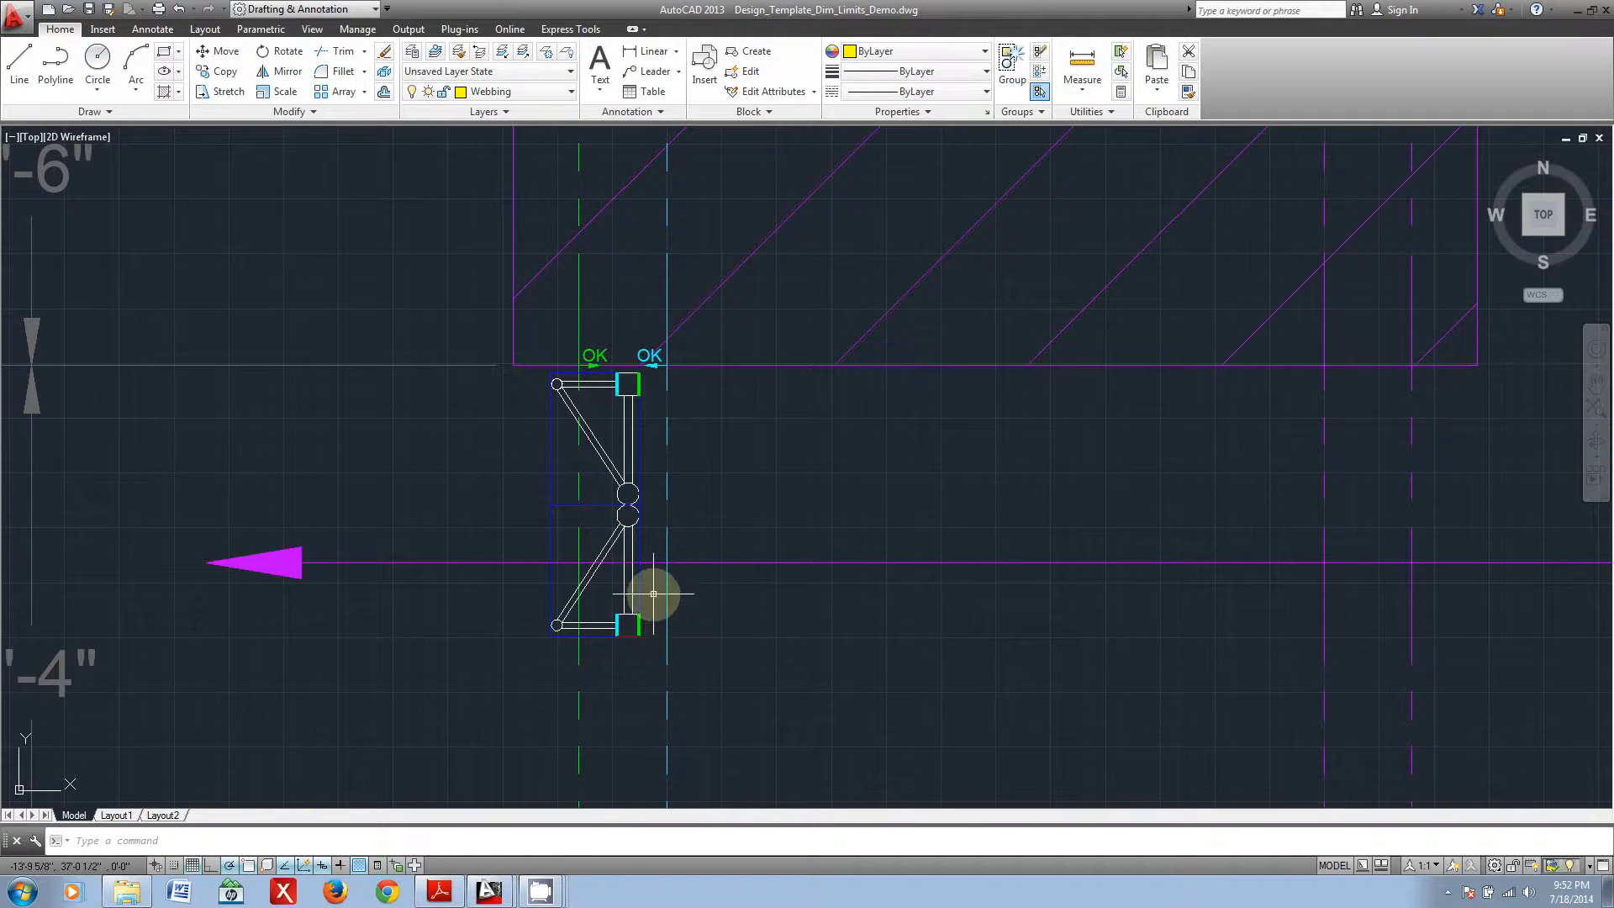
Step: Delete the mirrored truss profile beneath the original
{"action": "left_click", "coordinate": [646, 655]}
{"action": "left_click", "coordinate": [613, 591]}
{"action": "key", "text": "Delete"}
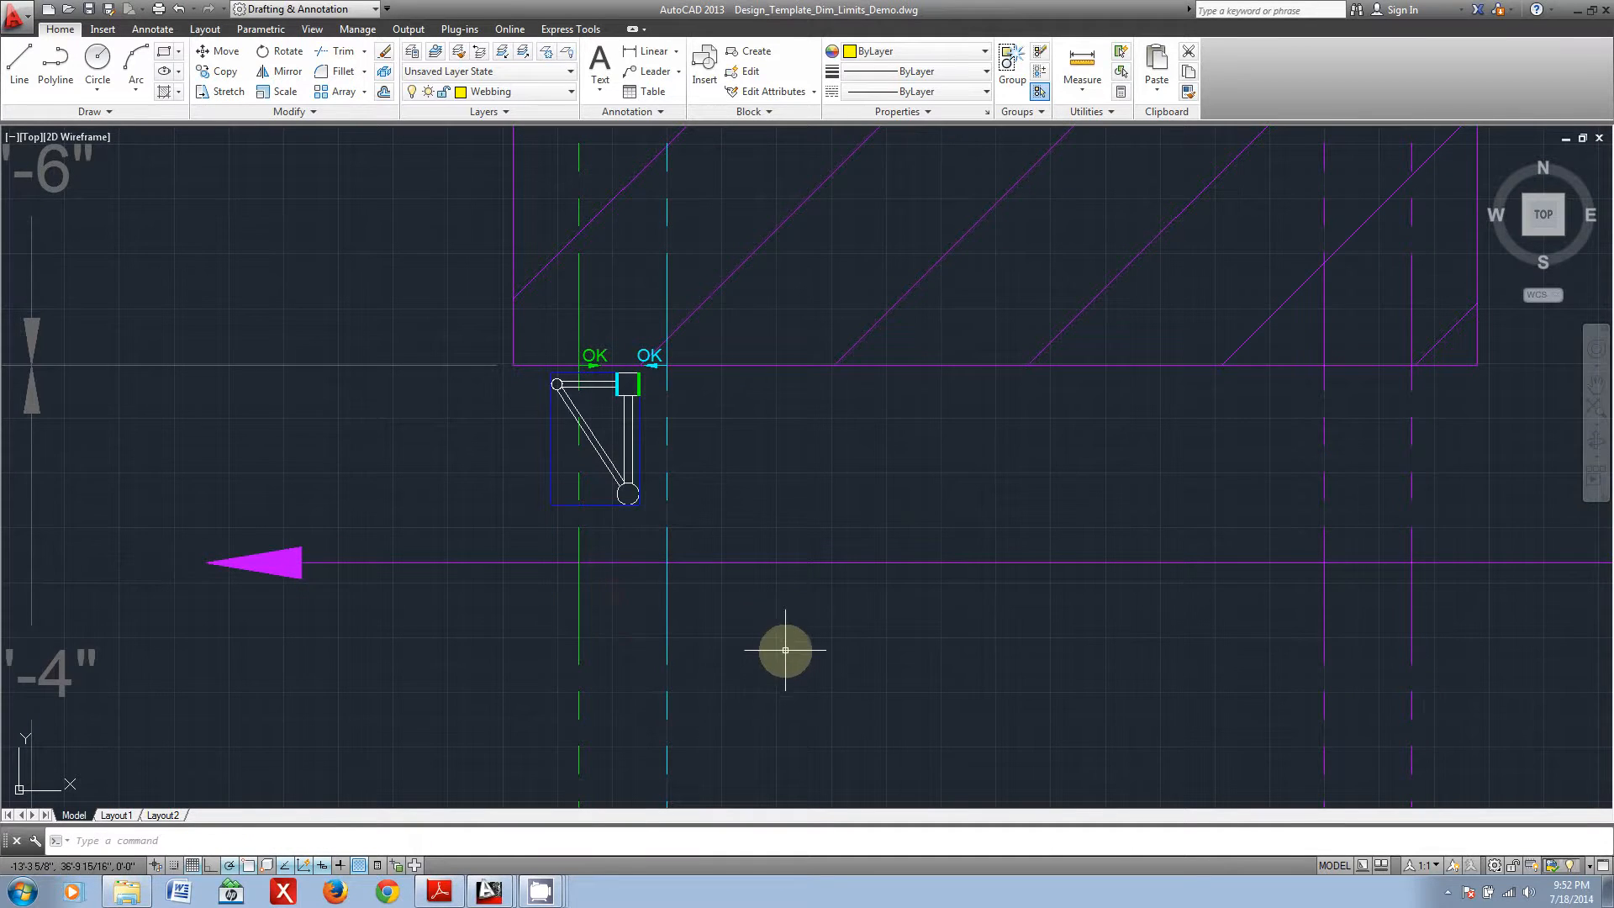
Step: Examine the sample bridge's coloured truss members and end legs within the elevation envelope
{"action": "scroll", "coordinate": [786, 646], "scroll_direction": "down", "scroll_amount": 10}
{"action": "middle_click_drag", "start_coordinate": [1033, 651], "coordinate": [127, 570]}
{"action": "middle_click_drag", "start_coordinate": [1189, 583], "coordinate": [274, 605]}
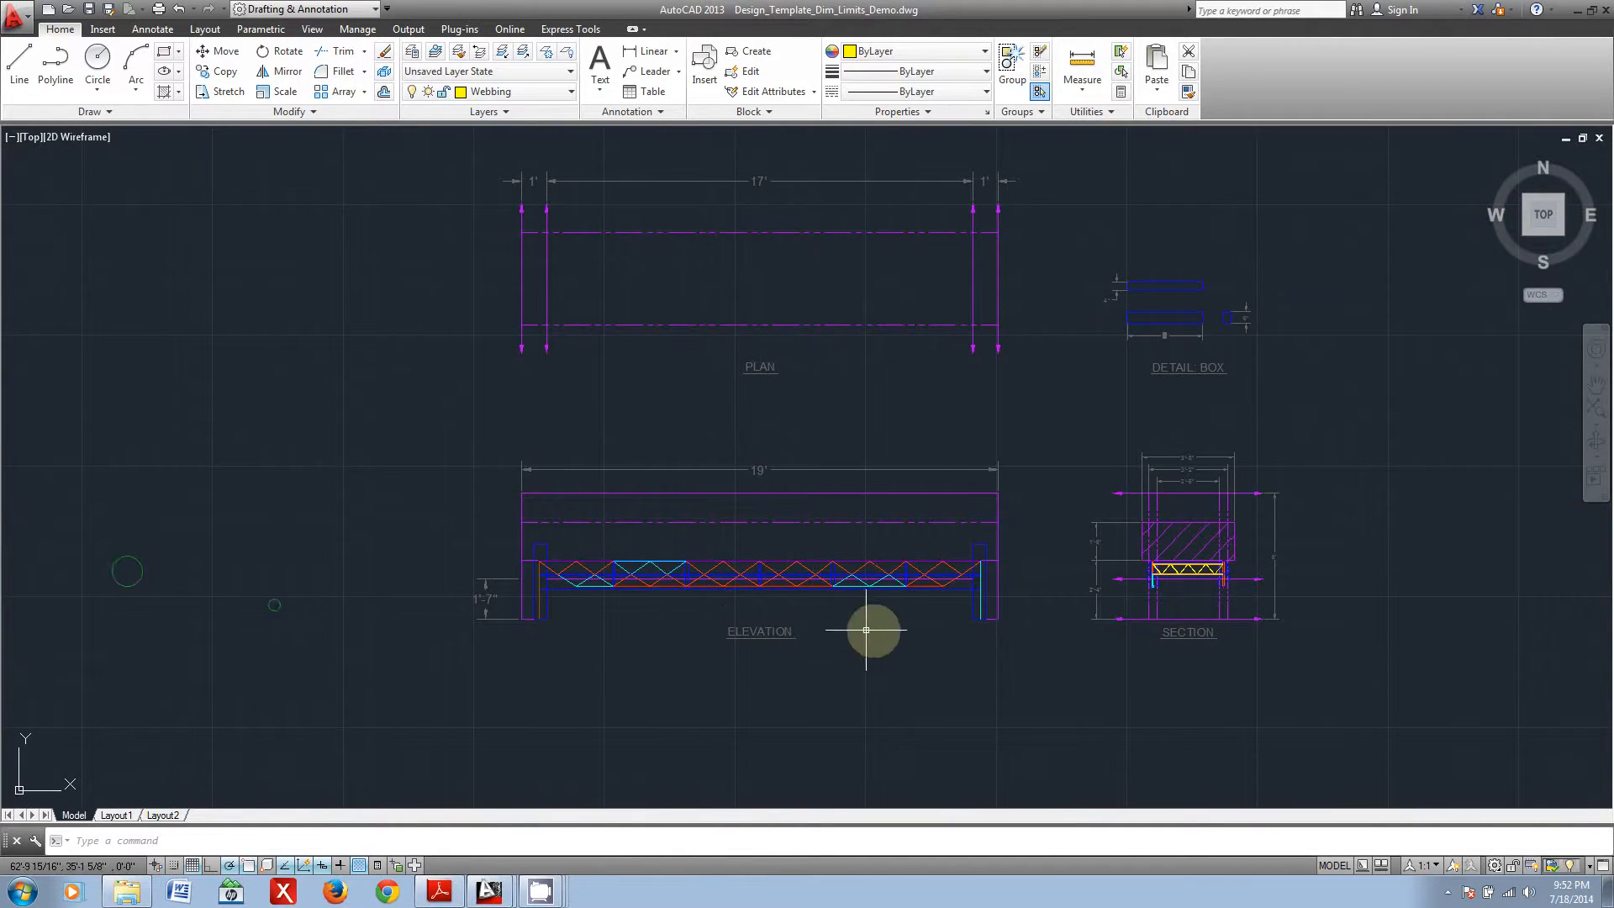
{"action": "scroll", "coordinate": [852, 685], "scroll_direction": "up", "scroll_amount": 2}
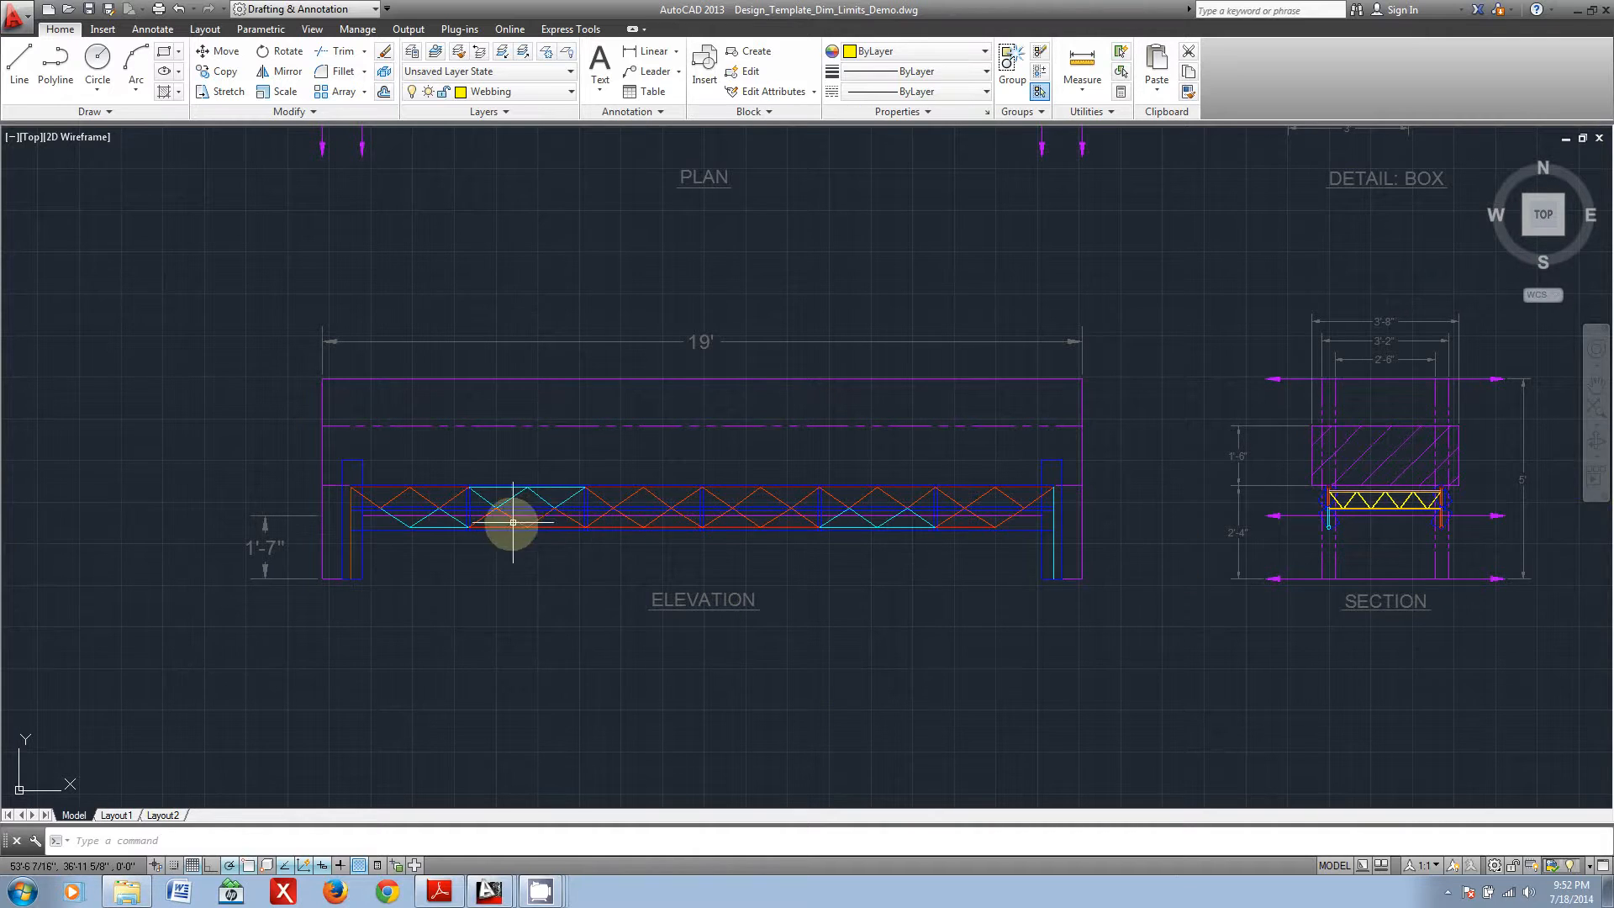
{"action": "scroll", "coordinate": [487, 508], "scroll_direction": "up", "scroll_amount": 3}
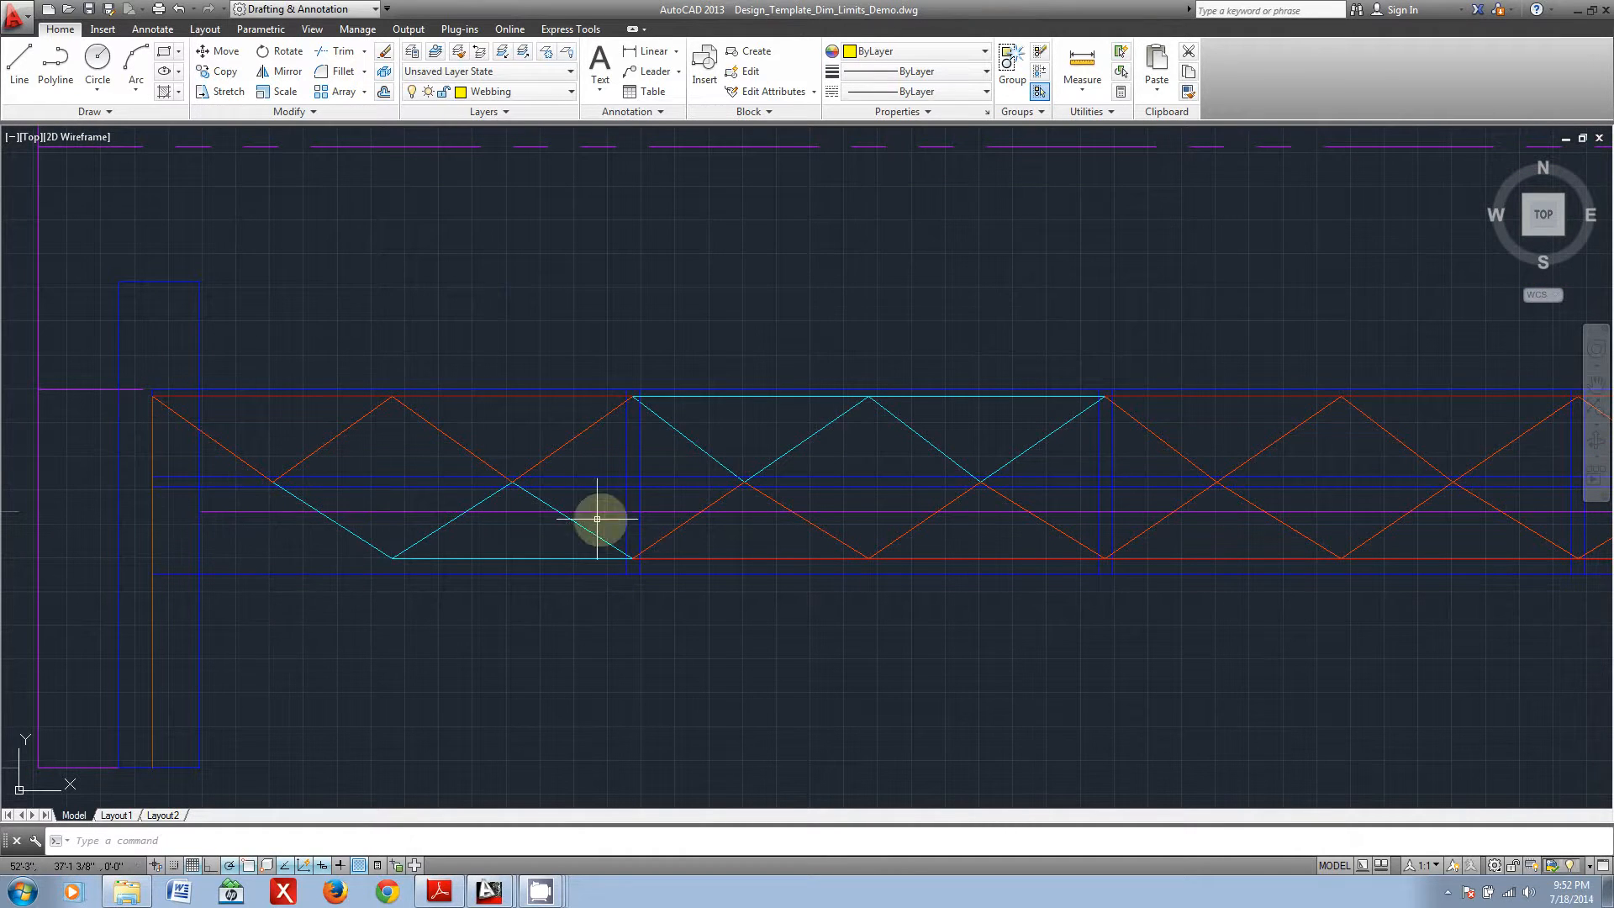
{"action": "scroll", "coordinate": [770, 508], "scroll_direction": "down", "scroll_amount": 4}
{"action": "scroll", "coordinate": [1085, 515], "scroll_direction": "down", "scroll_amount": 2}
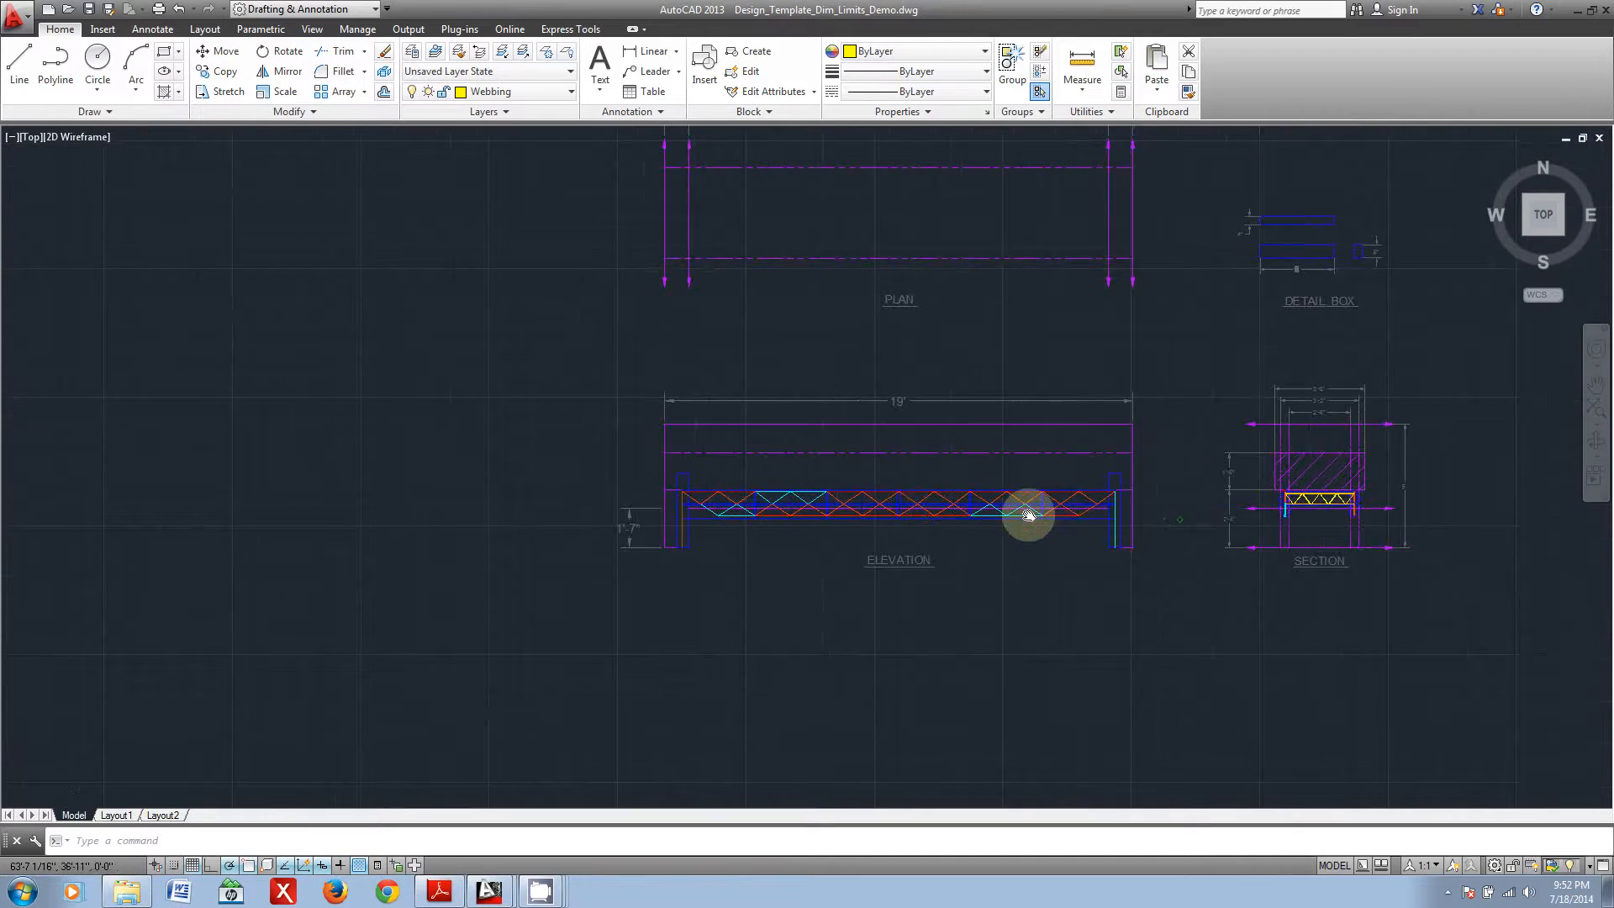
{"action": "scroll", "coordinate": [607, 530], "scroll_direction": "up", "scroll_amount": 5}
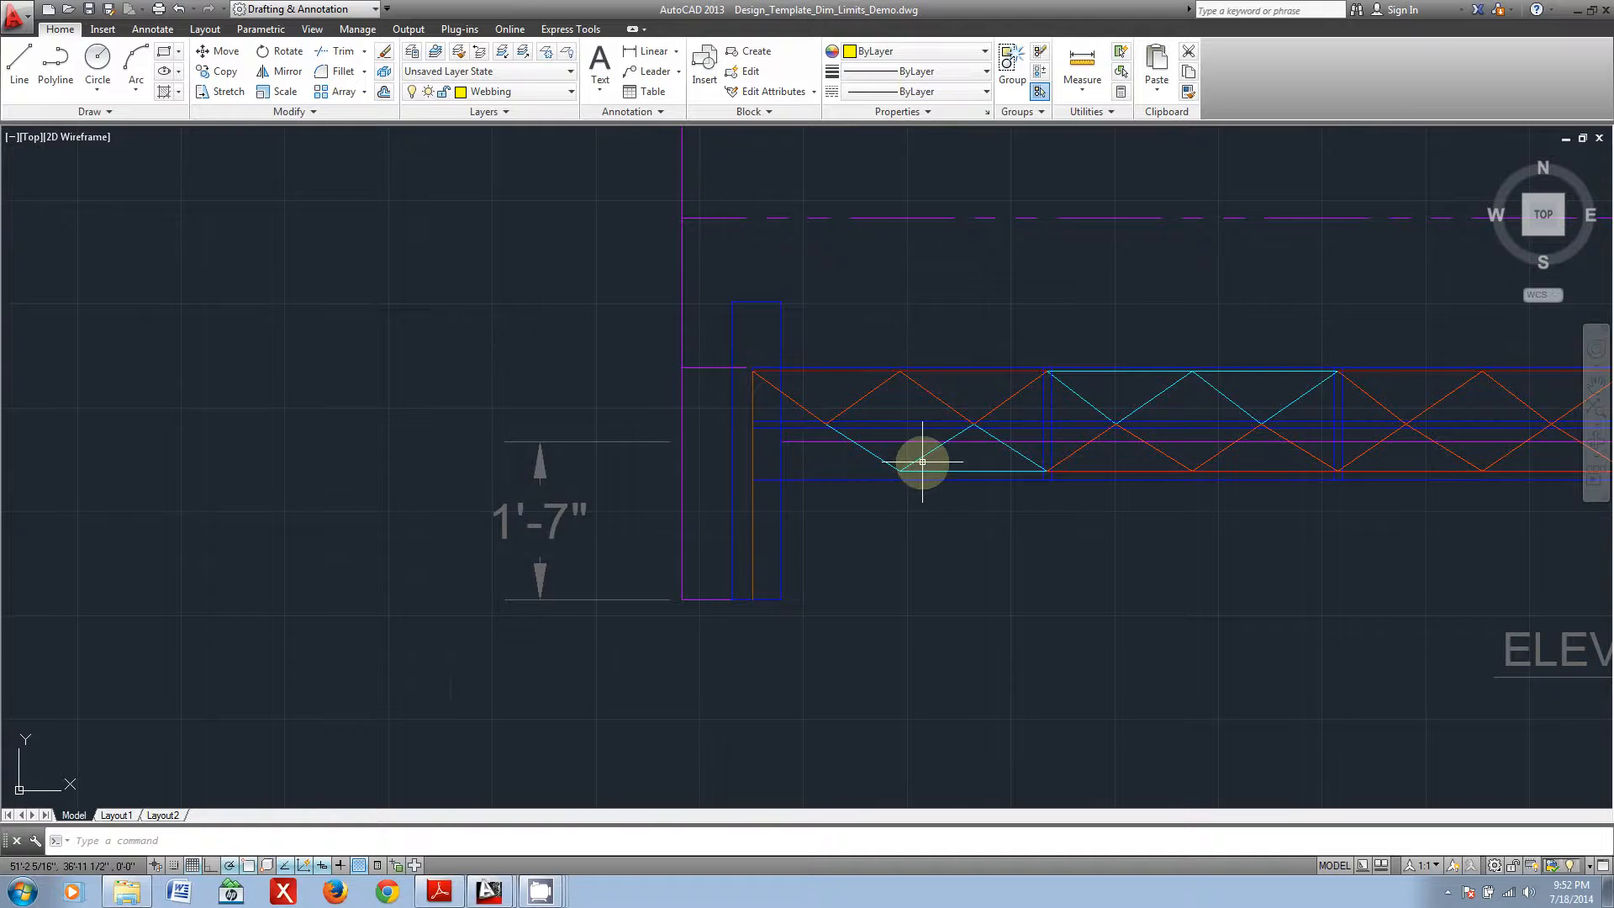
{"action": "scroll", "coordinate": [925, 333], "scroll_direction": "down", "scroll_amount": 5}
Step: Examine the yellow cross-bracing between the two trusses in the sample bridge's section view and compare it with the elevation
{"action": "scroll", "coordinate": [779, 404], "scroll_direction": "up", "scroll_amount": 5}
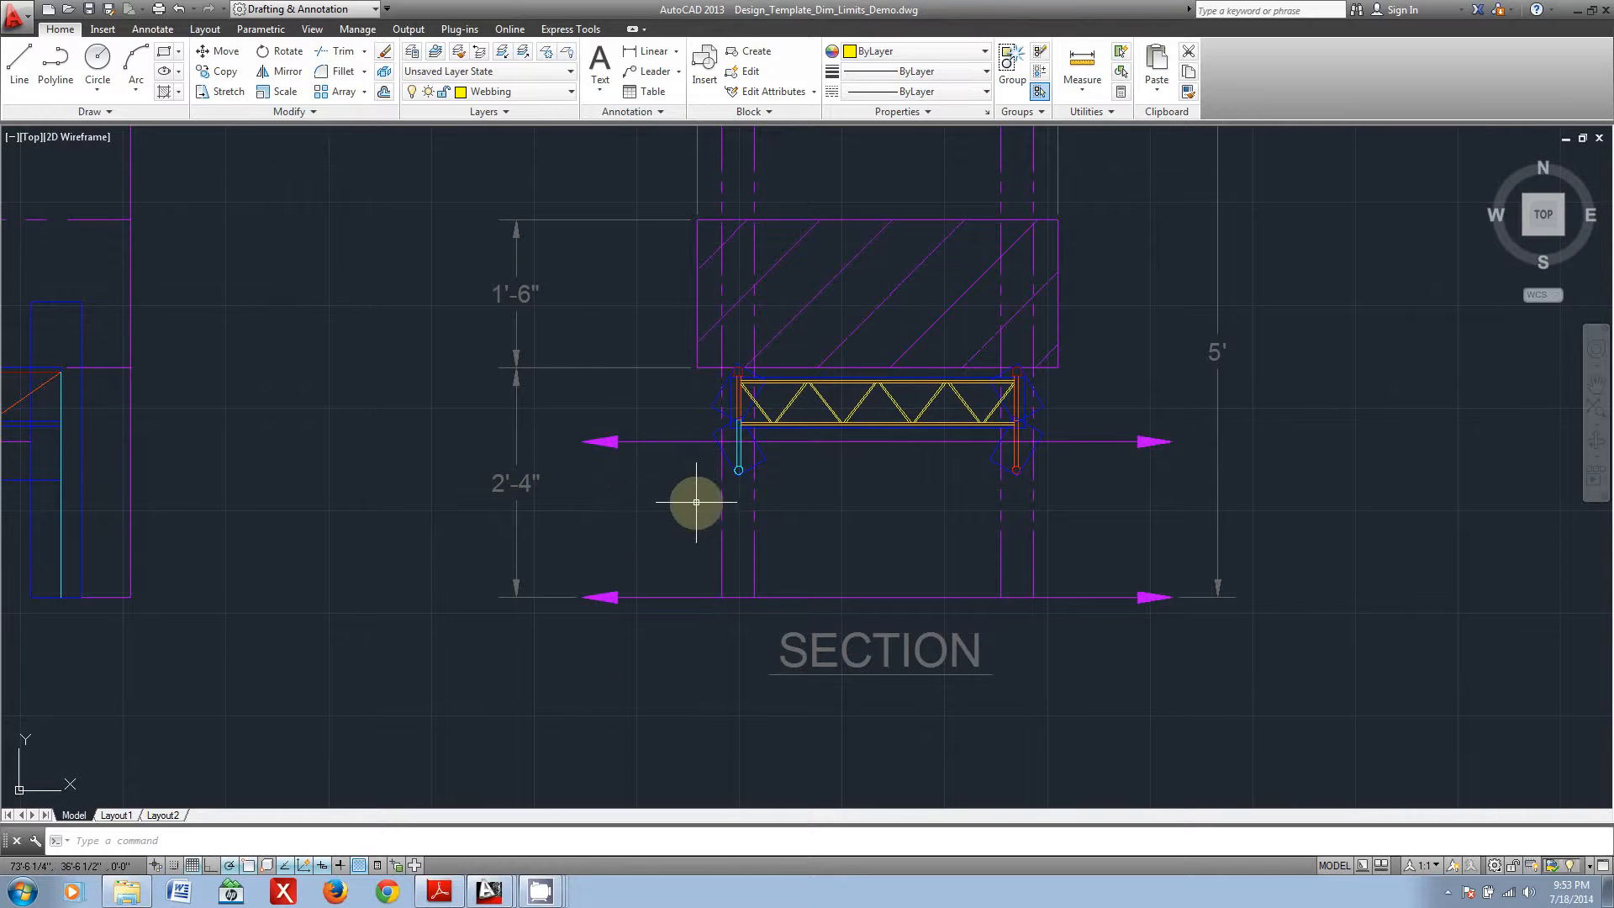
{"action": "scroll", "coordinate": [719, 444], "scroll_direction": "up", "scroll_amount": 2}
{"action": "middle_click_drag", "start_coordinate": [893, 414], "coordinate": [652, 563]}
{"action": "scroll", "coordinate": [668, 557], "scroll_direction": "up", "scroll_amount": 2}
{"action": "middle_click_drag", "start_coordinate": [979, 515], "coordinate": [960, 520]}
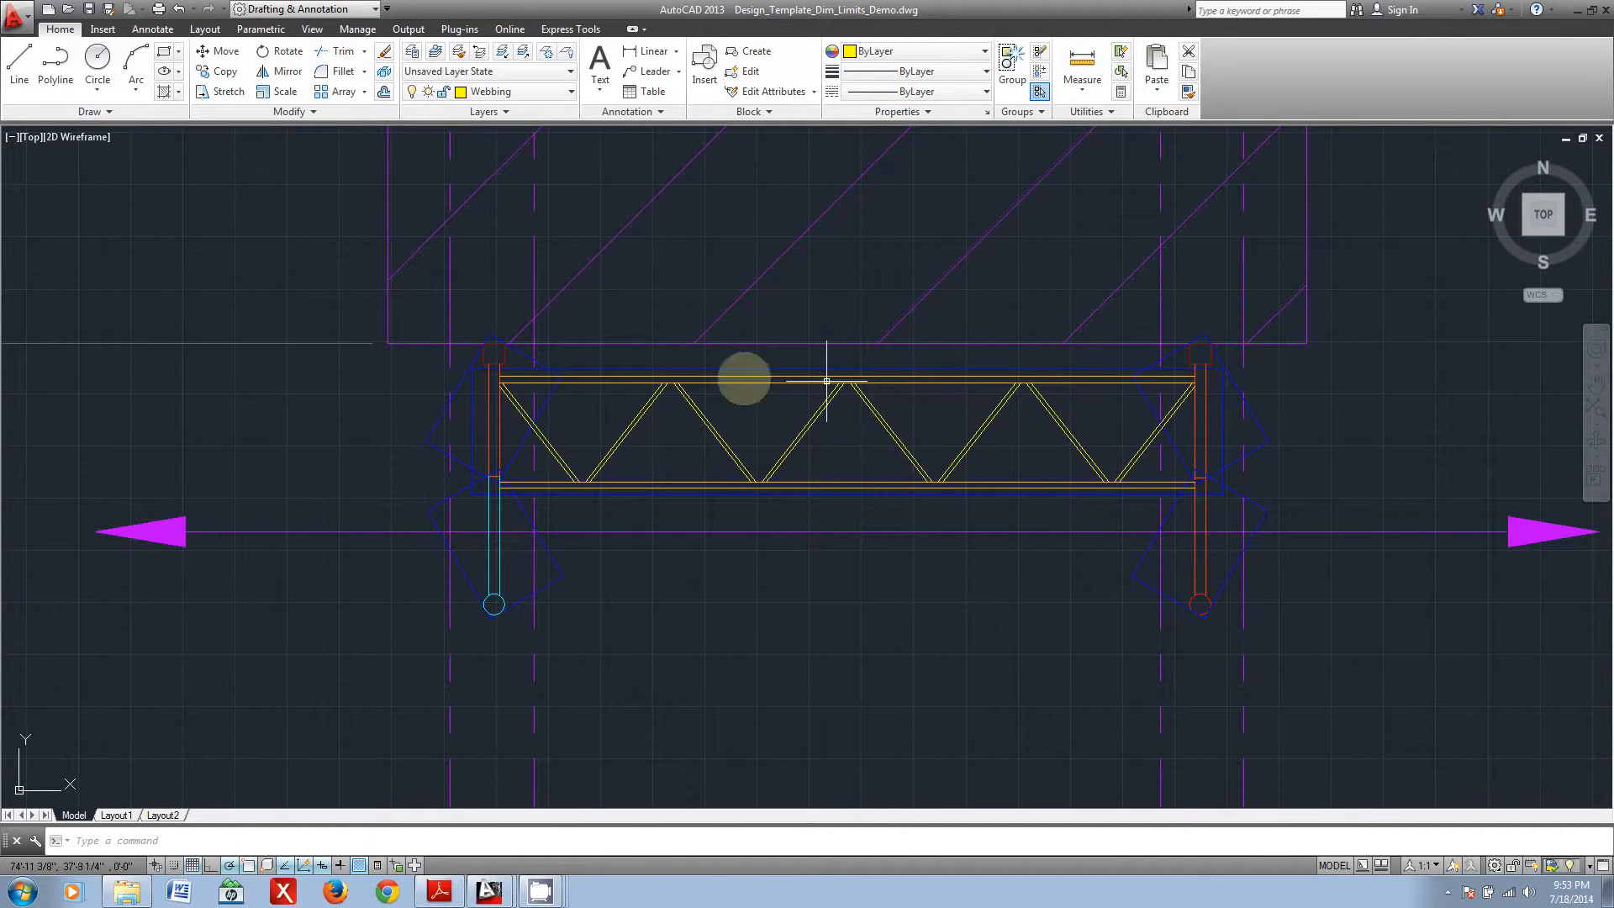
{"action": "scroll", "coordinate": [926, 454], "scroll_direction": "down", "scroll_amount": 6}
{"action": "middle_click_drag", "start_coordinate": [551, 484], "coordinate": [945, 492]}
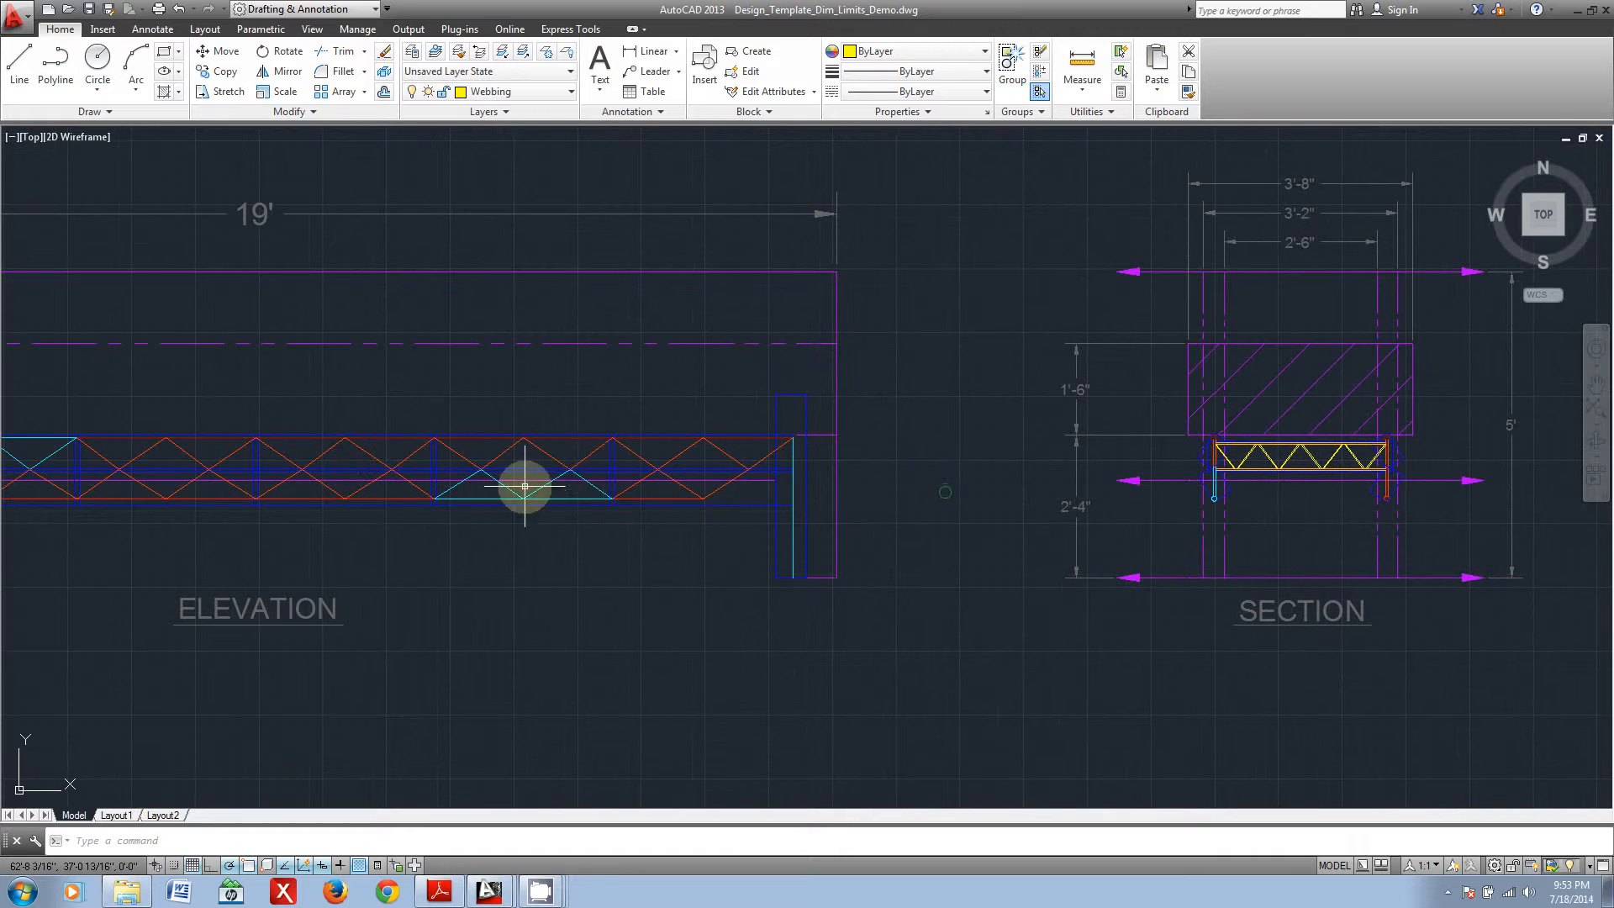
{"action": "middle_click_drag", "start_coordinate": [527, 498], "coordinate": [799, 491]}
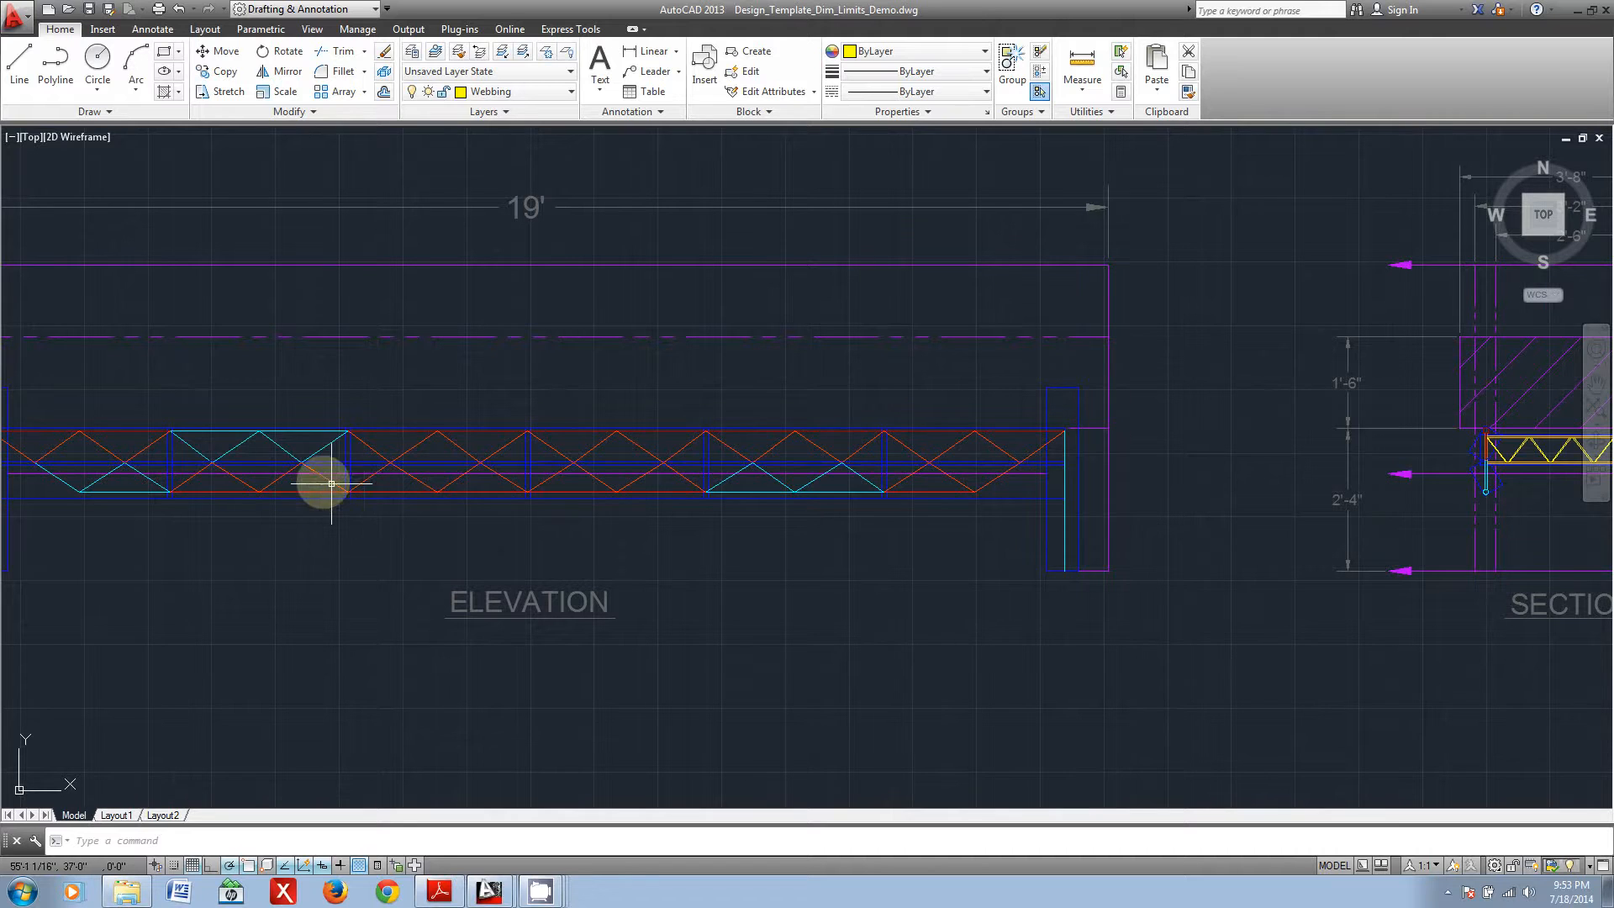
Step: Trace the staggered upper and lower truss panels along the sample bridge's elevation from one end leg to the other
{"action": "middle_click_drag", "start_coordinate": [240, 502], "coordinate": [468, 499]}
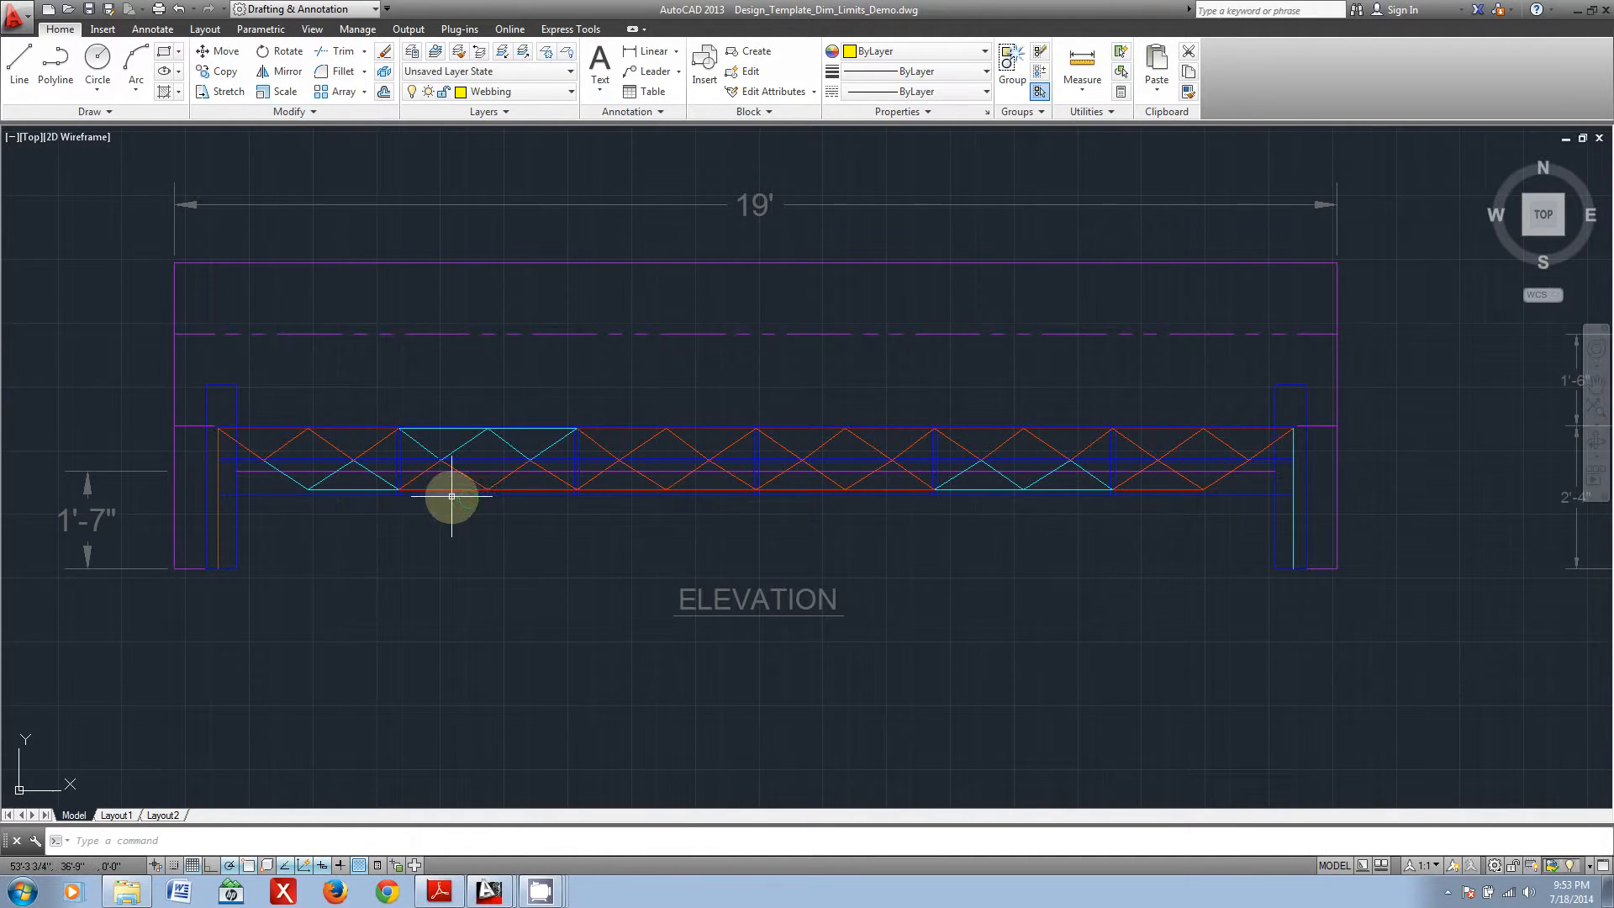
{"action": "scroll", "coordinate": [349, 454], "scroll_direction": "up", "scroll_amount": 3}
{"action": "middle_click_drag", "start_coordinate": [244, 462], "coordinate": [446, 447]}
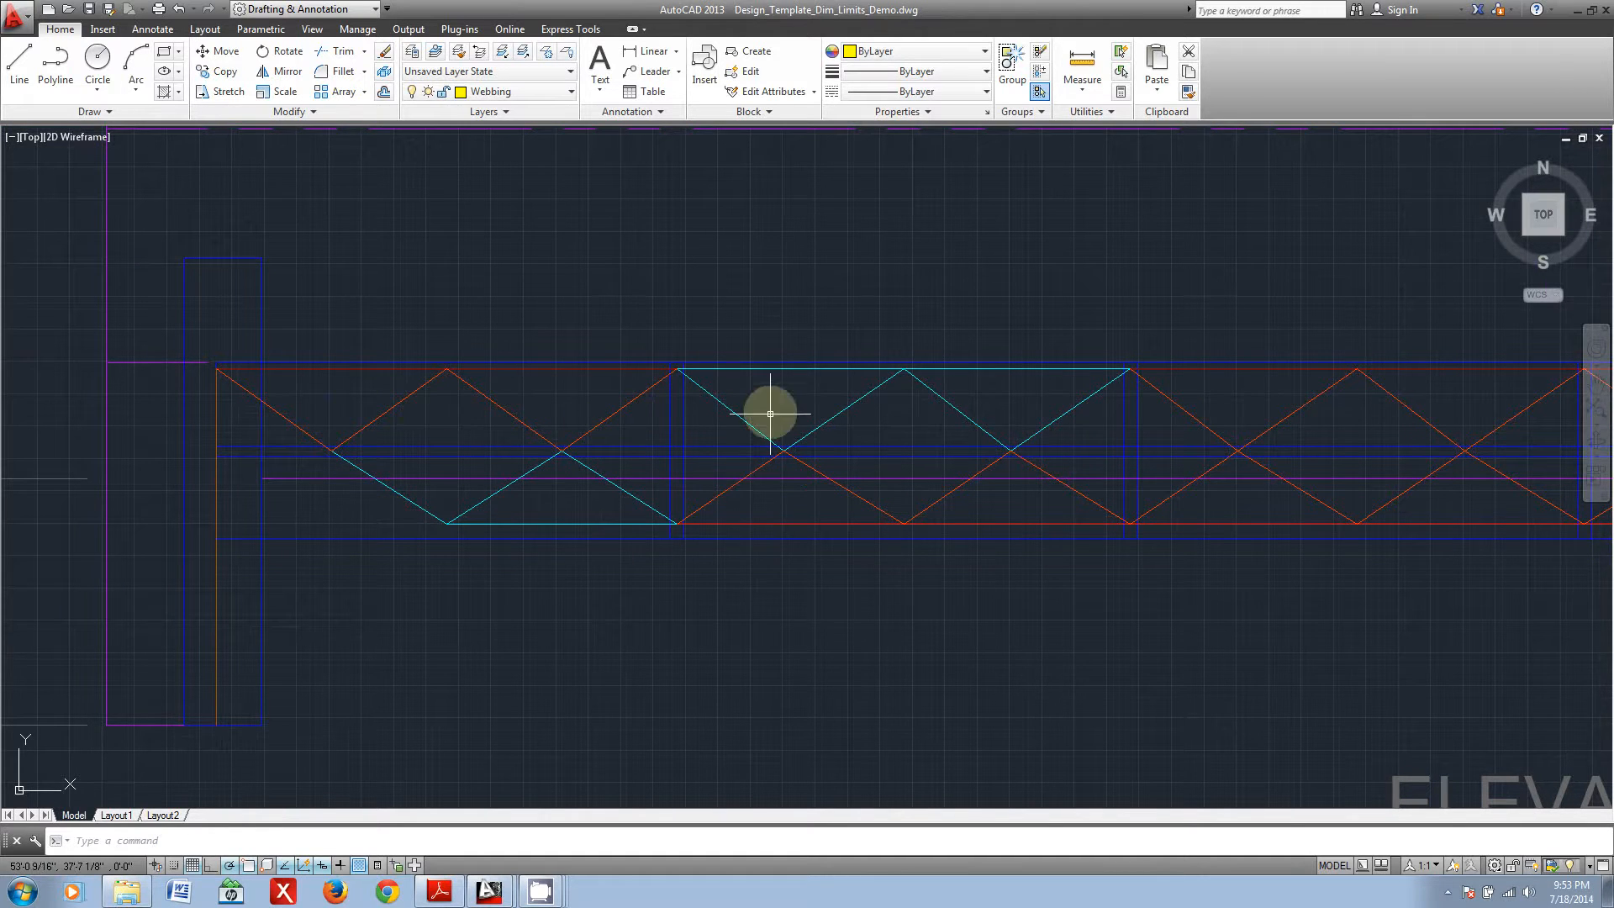
{"action": "middle_click_drag", "start_coordinate": [1132, 401], "coordinate": [750, 440]}
{"action": "middle_click_drag", "start_coordinate": [1147, 487], "coordinate": [685, 426]}
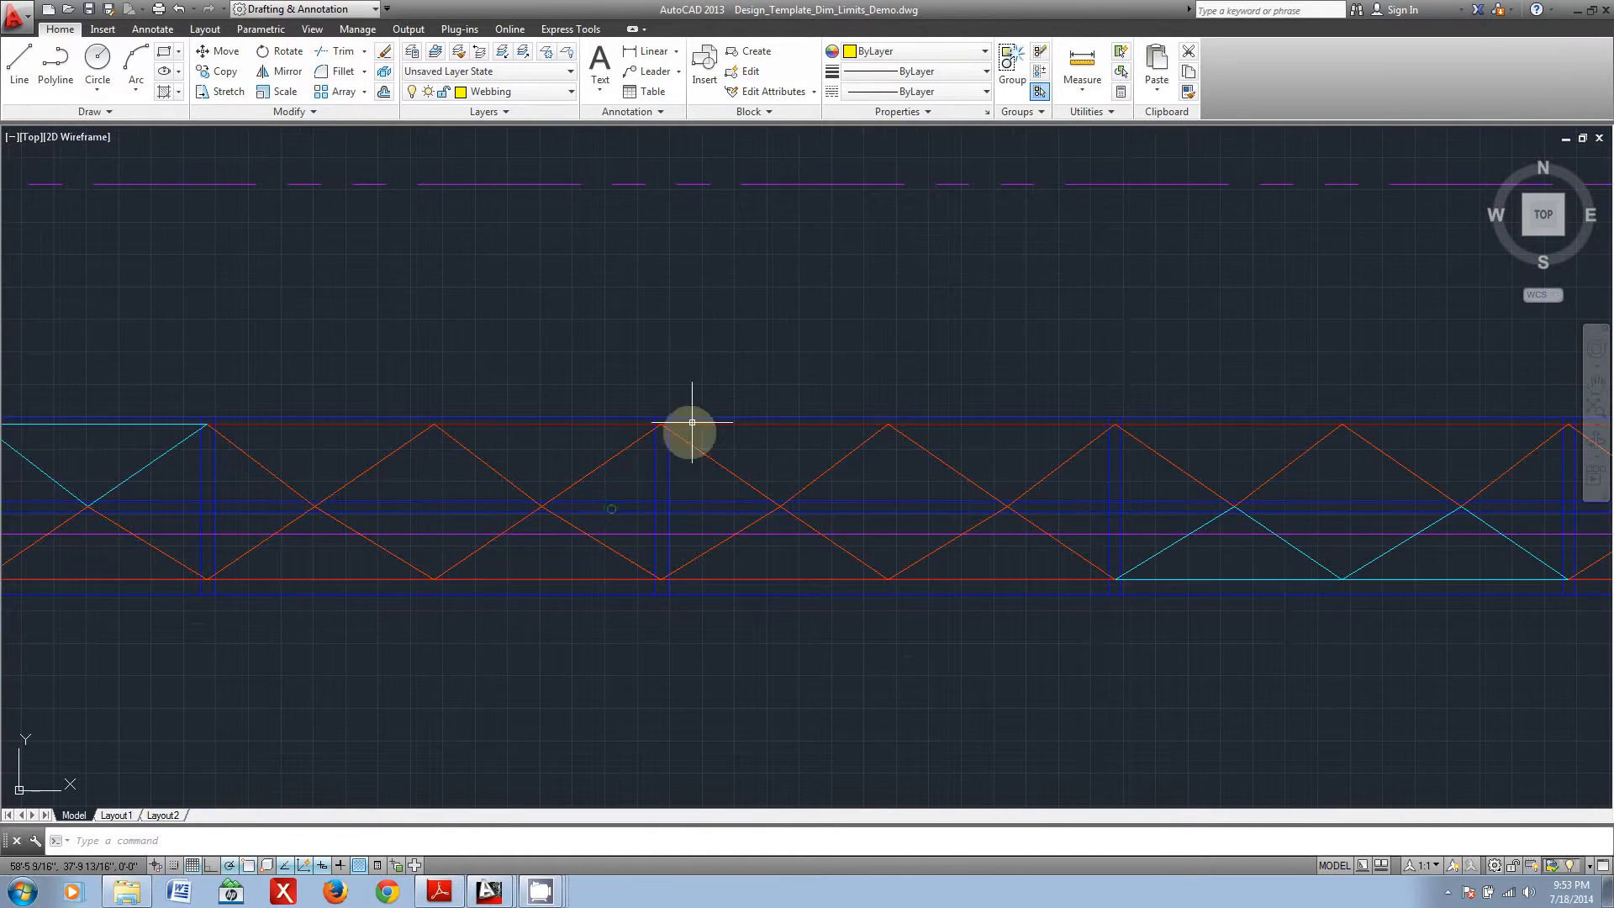
{"action": "middle_click_drag", "start_coordinate": [1175, 582], "coordinate": [666, 588]}
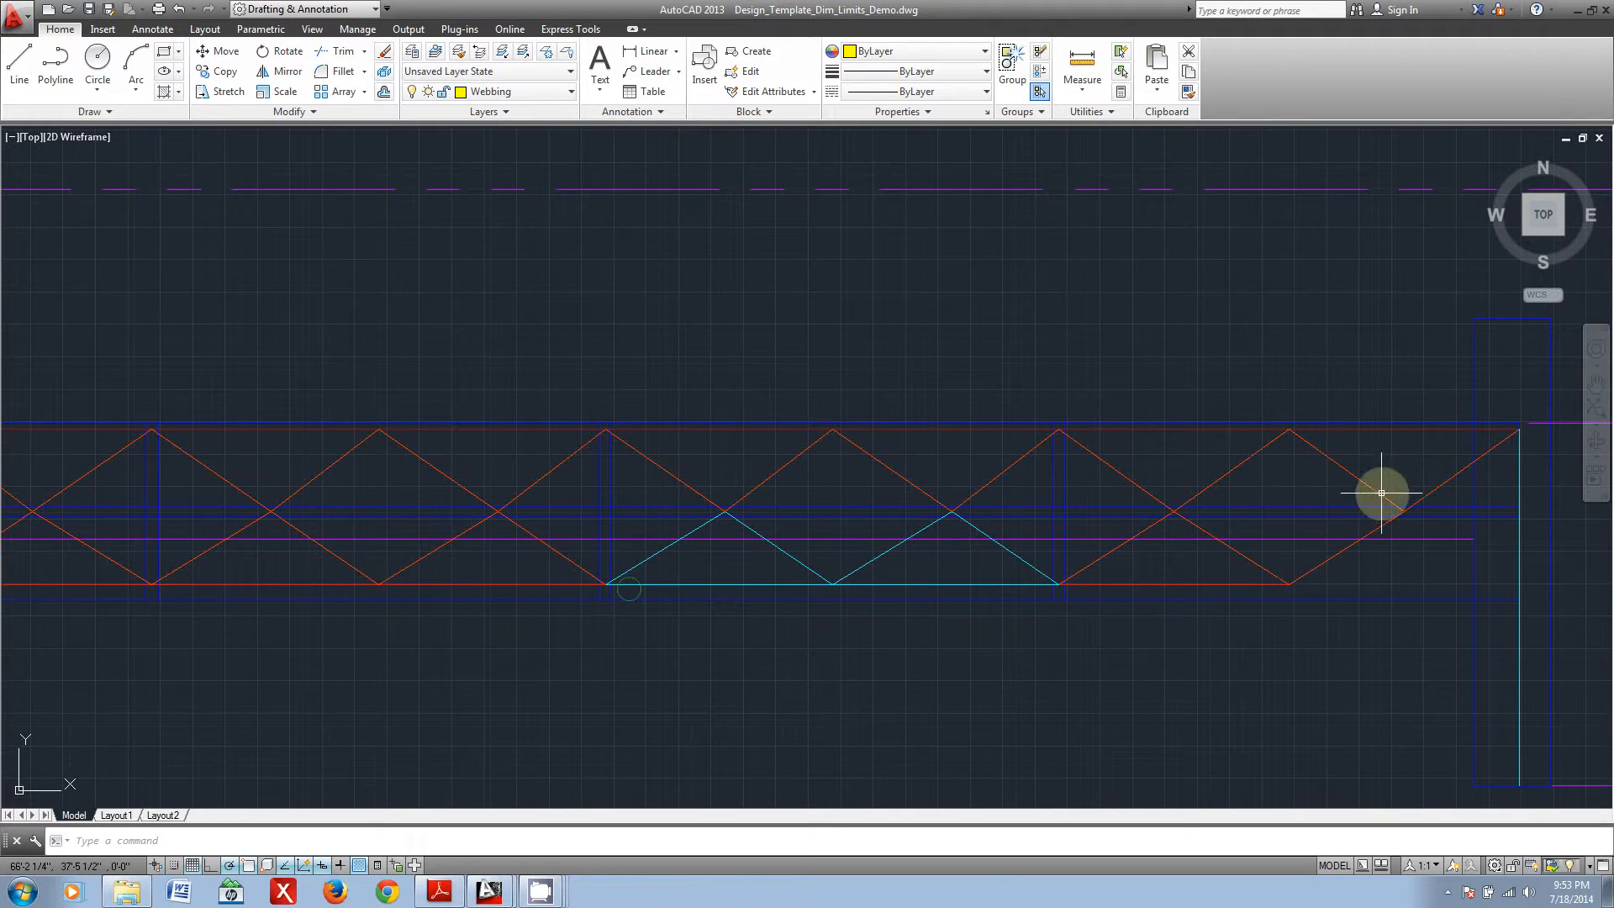
{"action": "scroll", "coordinate": [1135, 592], "scroll_direction": "down", "scroll_amount": 4}
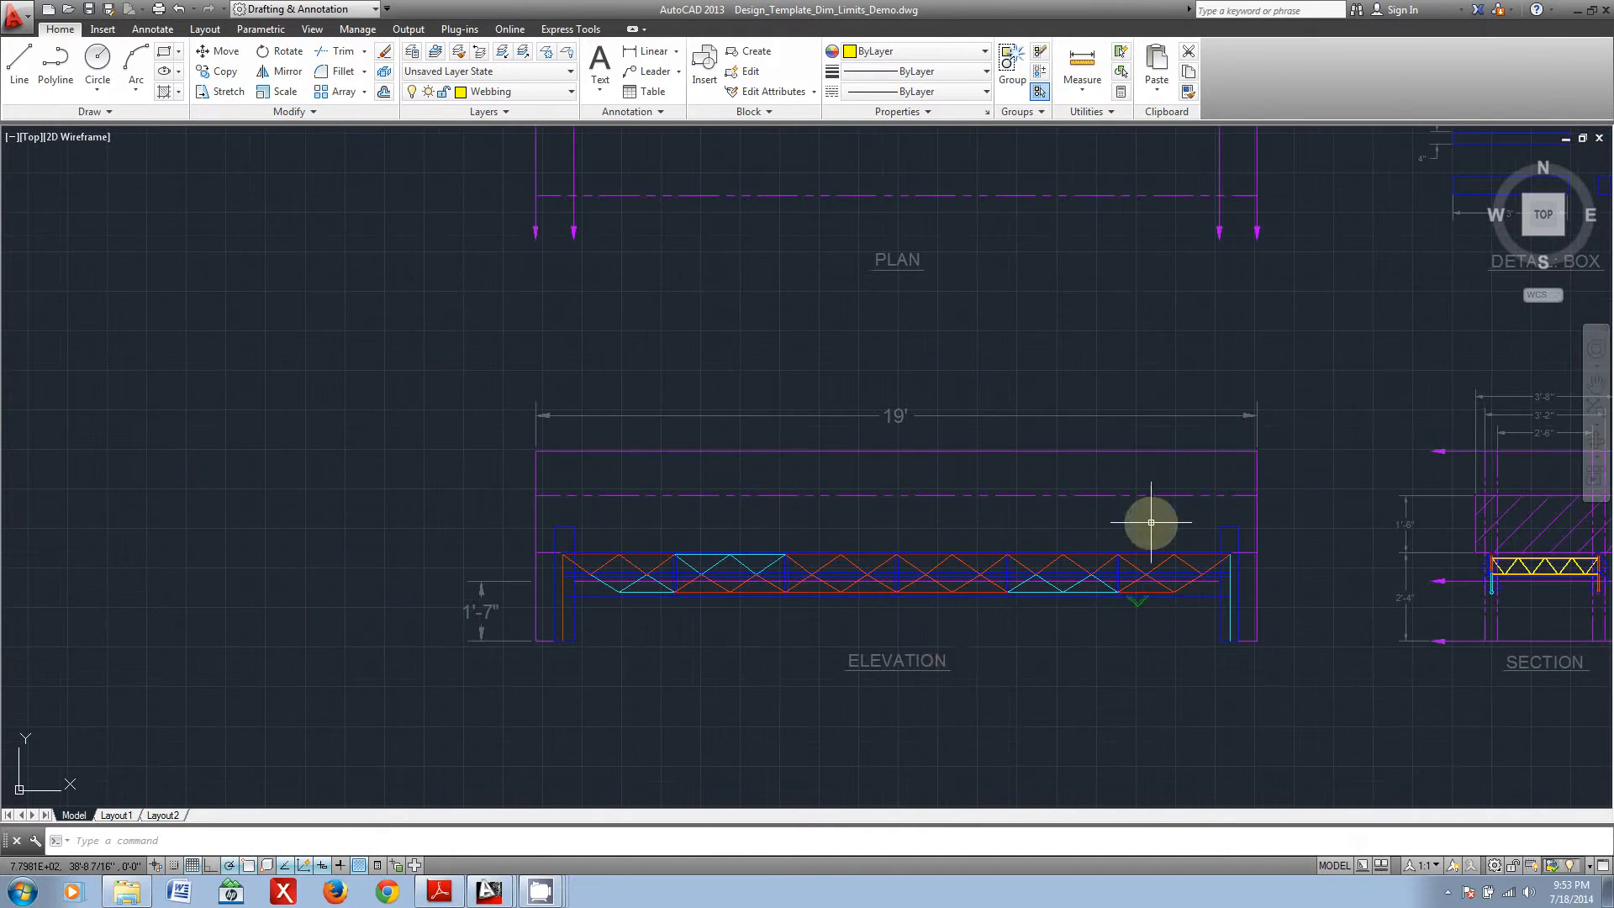
{"action": "scroll", "coordinate": [617, 605], "scroll_direction": "up", "scroll_amount": 2}
{"action": "middle_click_drag", "start_coordinate": [897, 648], "coordinate": [739, 619]}
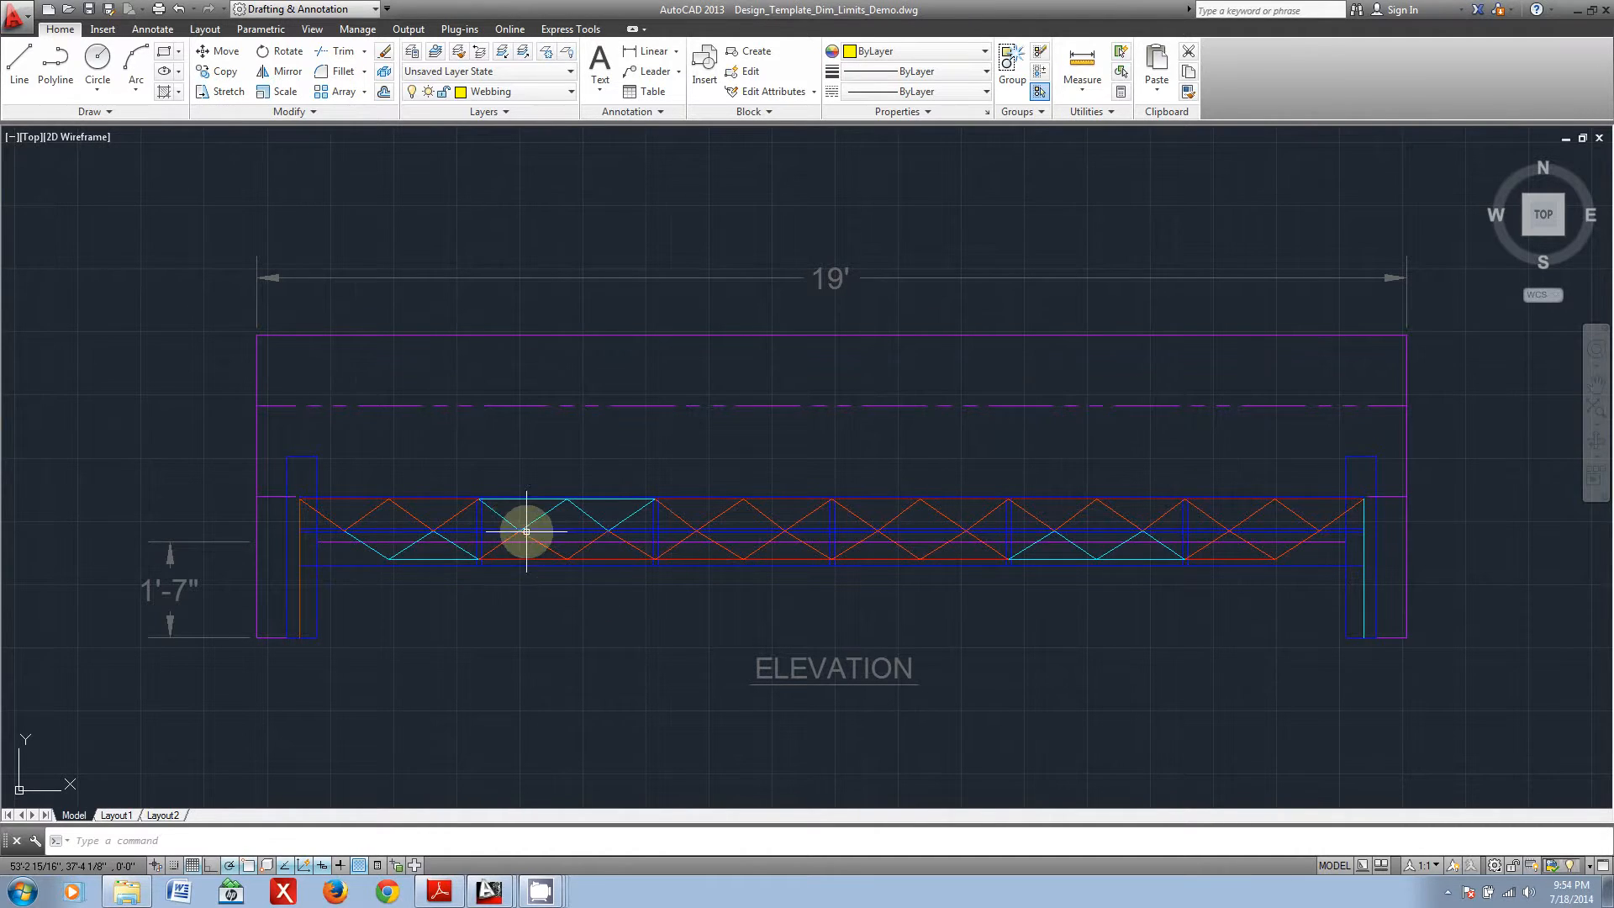
Step: Inspect how the yellow cross-bracing joins the two offset trusses in the sample bridge's section view
{"action": "middle_click_drag", "start_coordinate": [1177, 634], "coordinate": [467, 535]}
{"action": "middle_click_drag", "start_coordinate": [981, 596], "coordinate": [735, 642]}
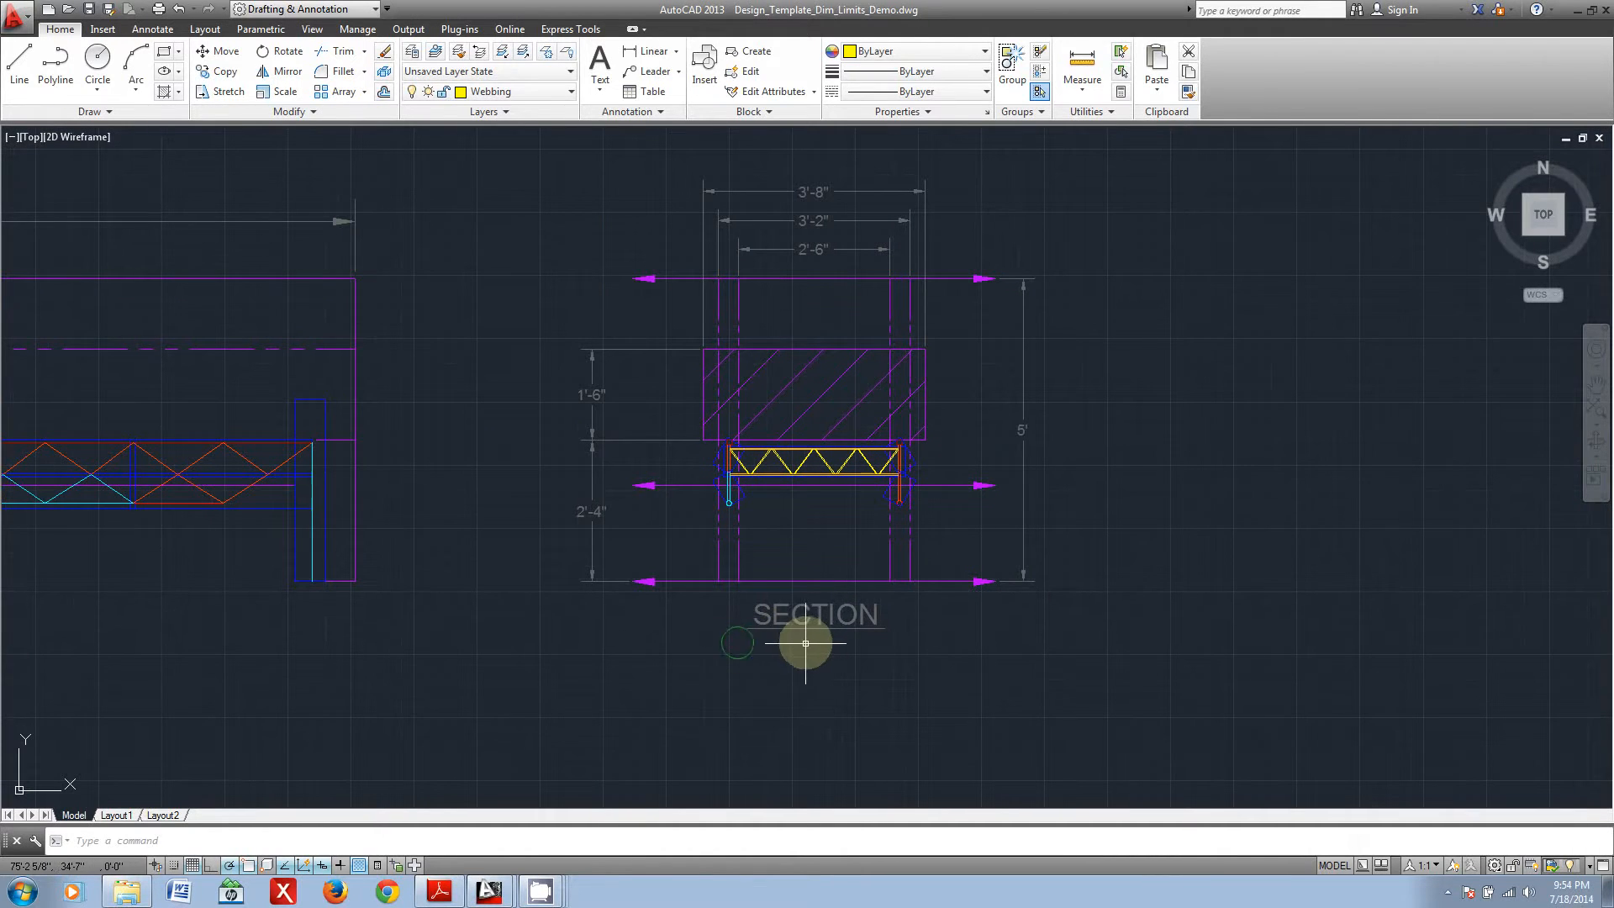
{"action": "scroll", "coordinate": [891, 484], "scroll_direction": "up", "scroll_amount": 2}
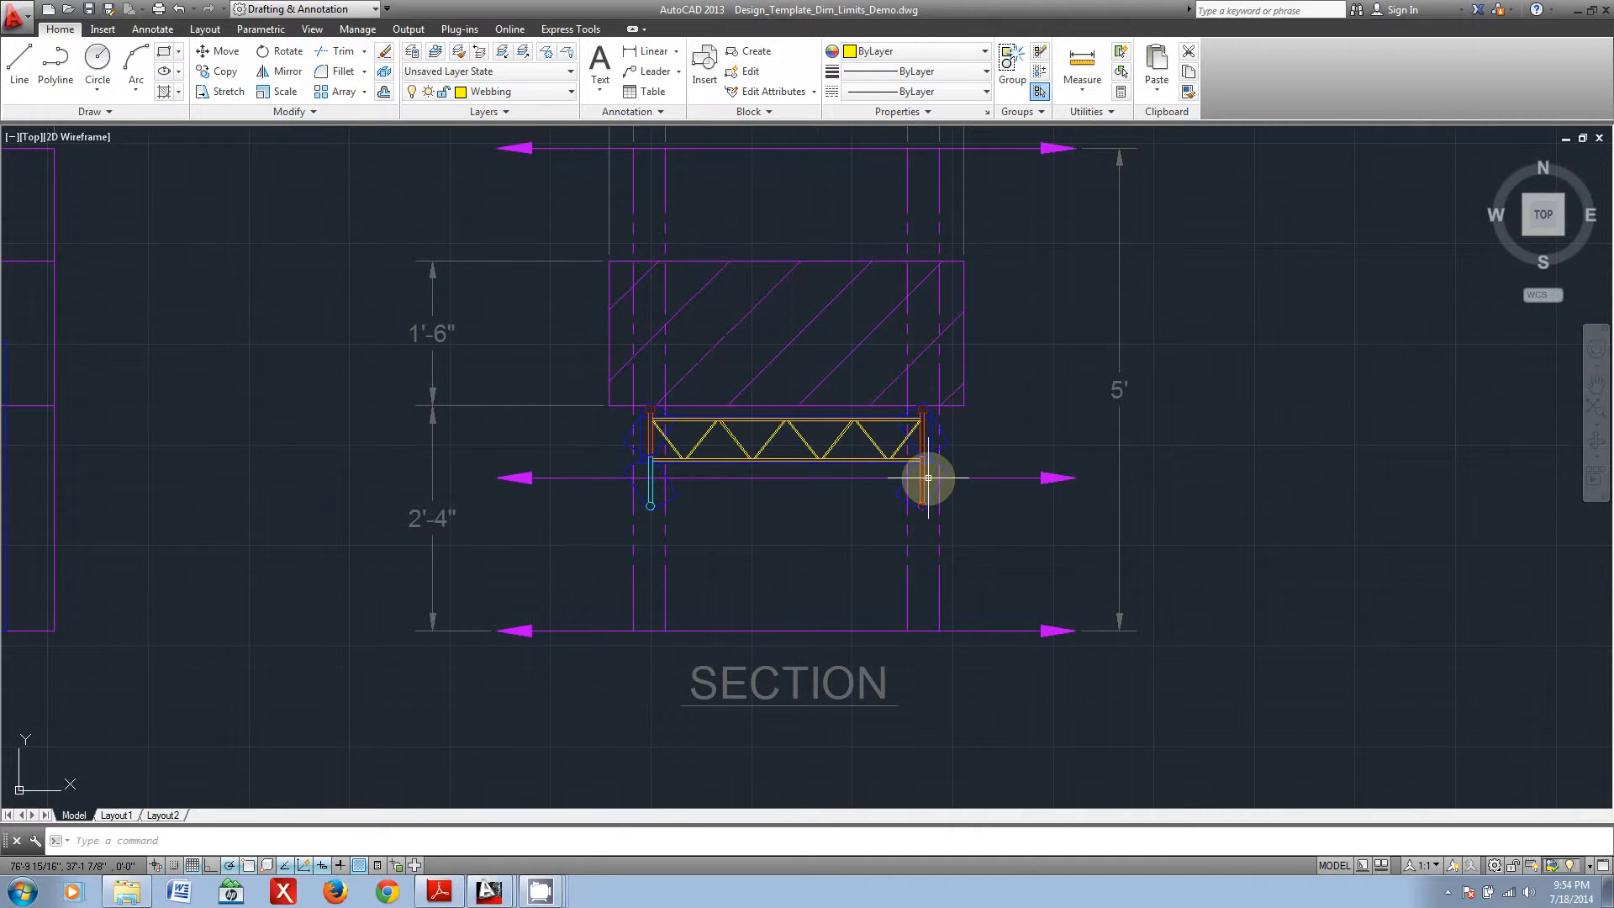
{"action": "scroll", "coordinate": [928, 477], "scroll_direction": "down", "scroll_amount": 4}
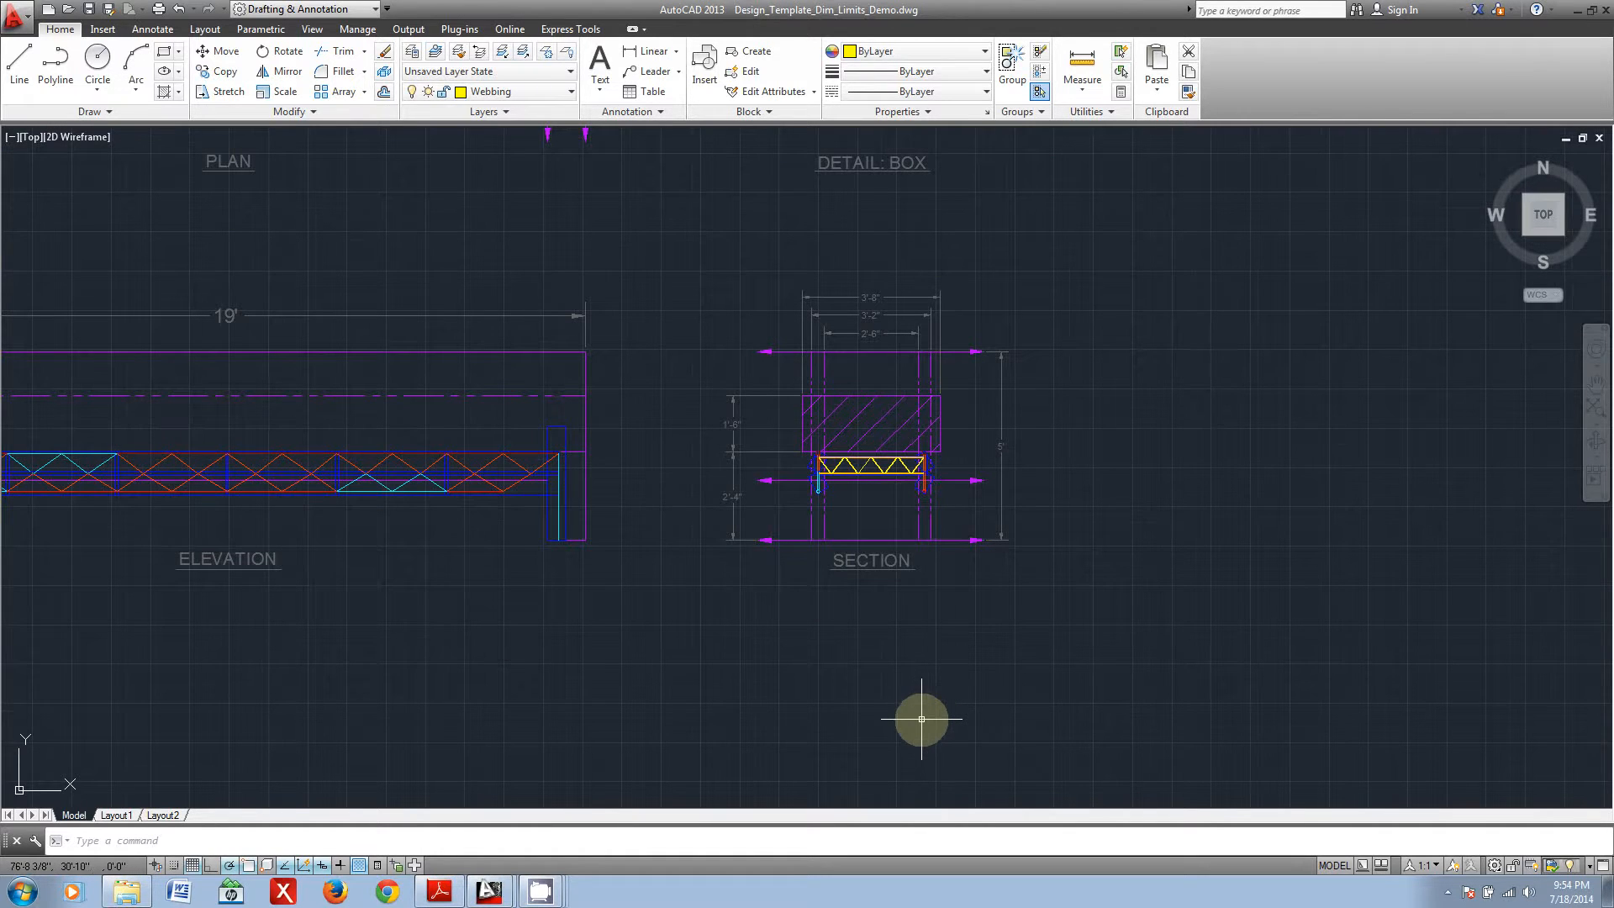
Step: Find the second sample bridge and check the member boxes around the deck bracing and lower corner frames in its section view
{"action": "middle_click_drag", "start_coordinate": [937, 729], "coordinate": [919, 236]}
{"action": "middle_click_drag", "start_coordinate": [907, 526], "coordinate": [843, 3]}
{"action": "scroll", "coordinate": [882, 372], "scroll_direction": "down", "scroll_amount": 4}
{"action": "middle_click_drag", "start_coordinate": [780, 555], "coordinate": [785, 405]}
{"action": "scroll", "coordinate": [798, 668], "scroll_direction": "up", "scroll_amount": 5}
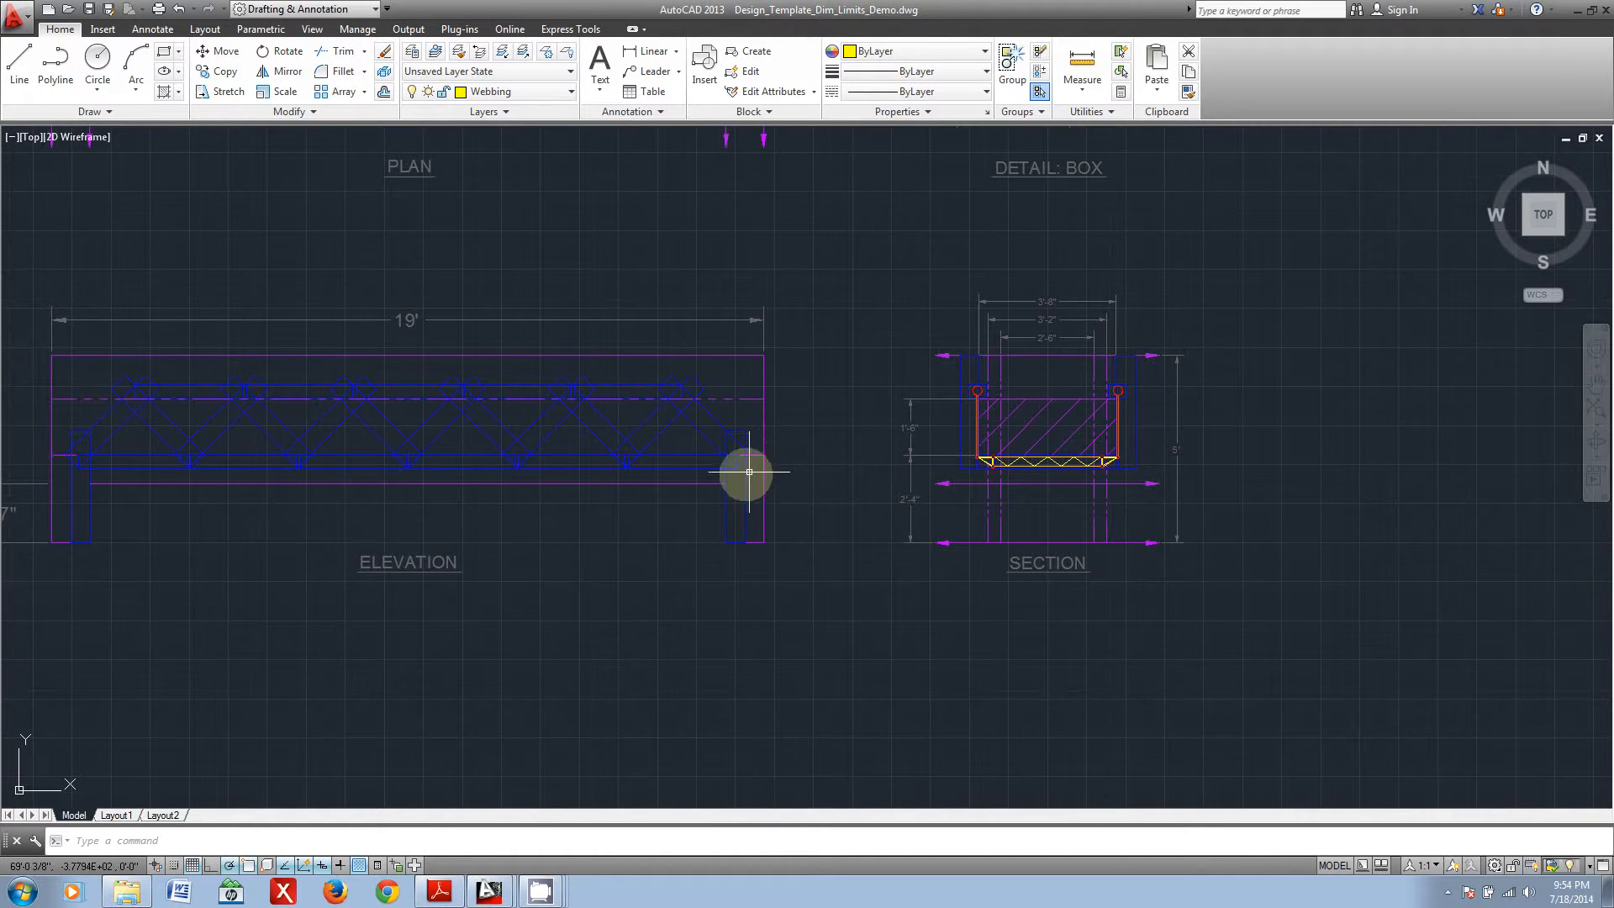
{"action": "scroll", "coordinate": [1082, 479], "scroll_direction": "up", "scroll_amount": 5}
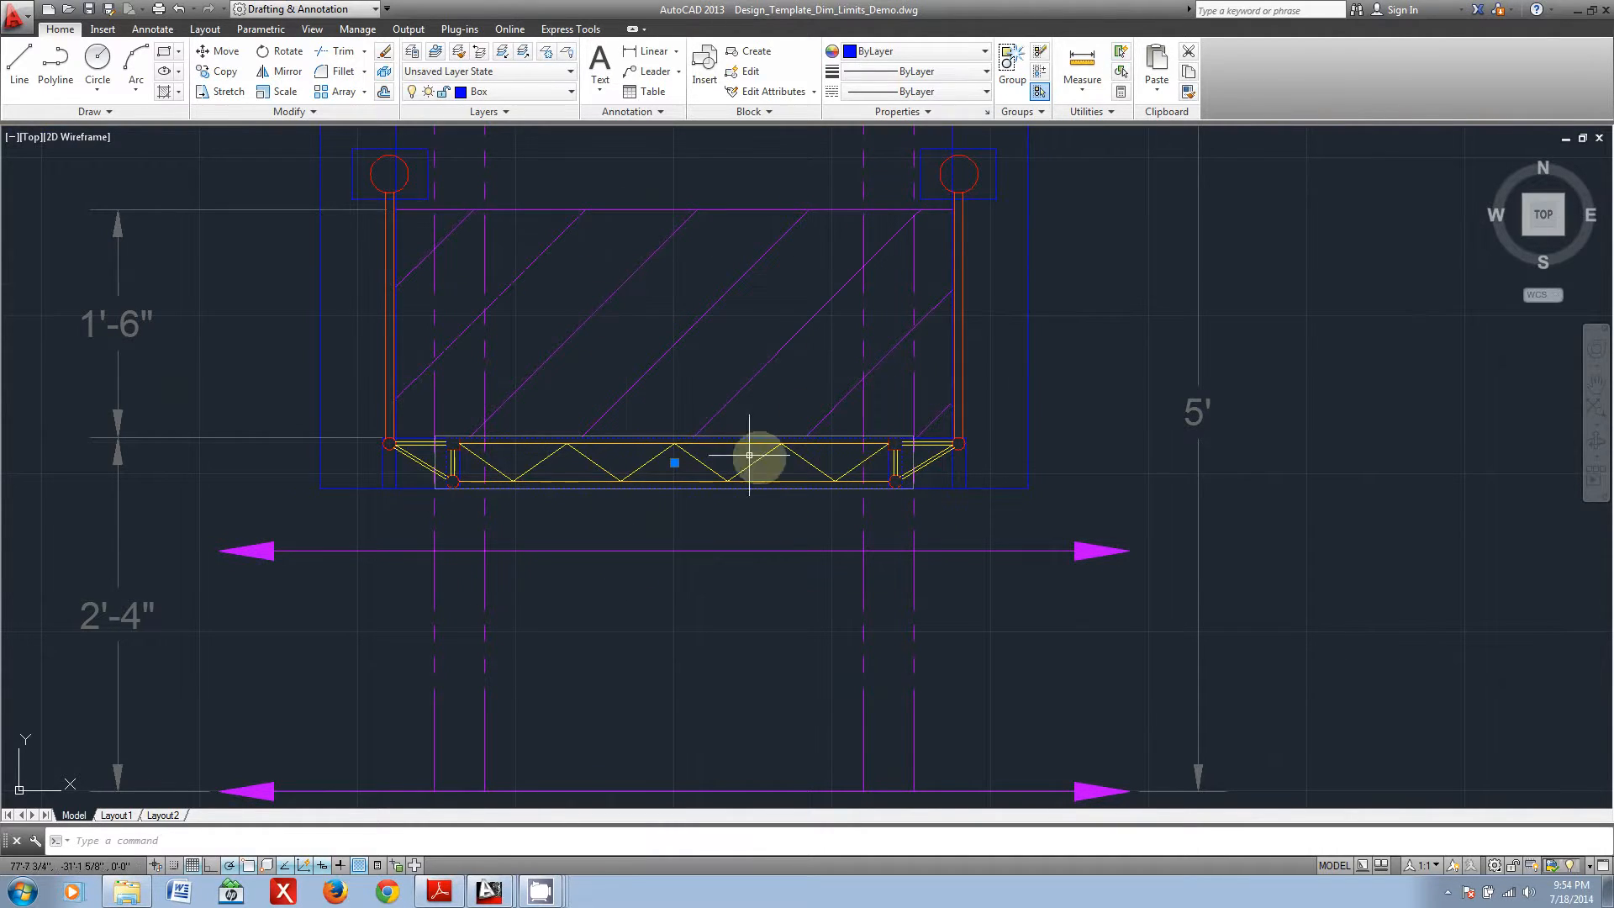
{"action": "left_click", "coordinate": [785, 458]}
{"action": "scroll", "coordinate": [943, 466], "scroll_direction": "up", "scroll_amount": 2}
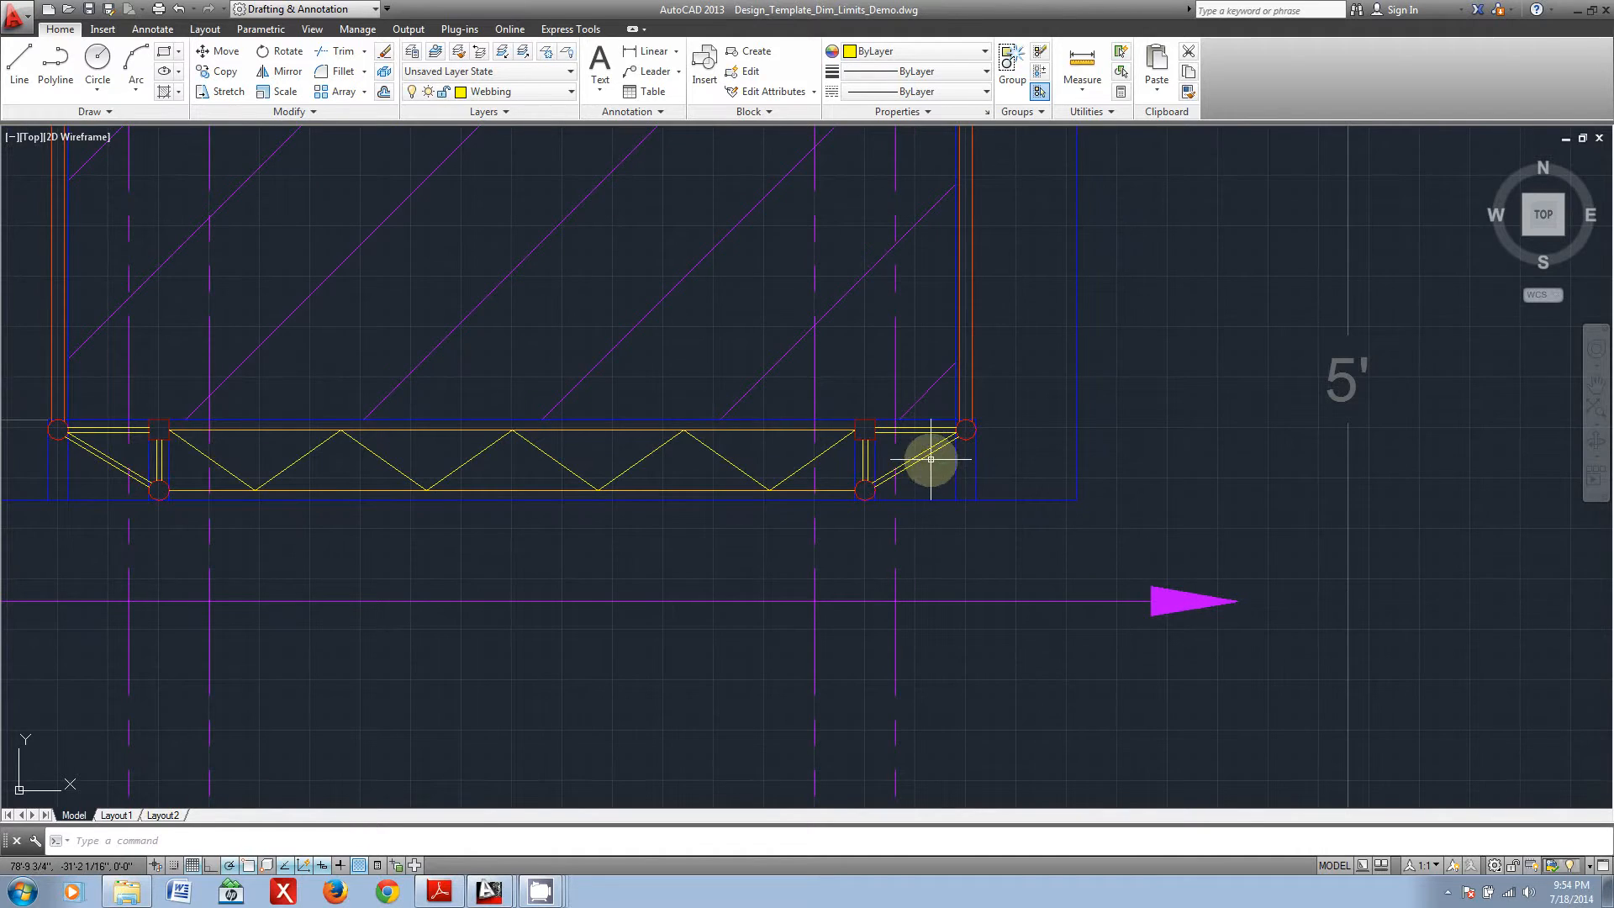
{"action": "left_click", "coordinate": [102, 496]}
{"action": "left_click", "coordinate": [57, 504]}
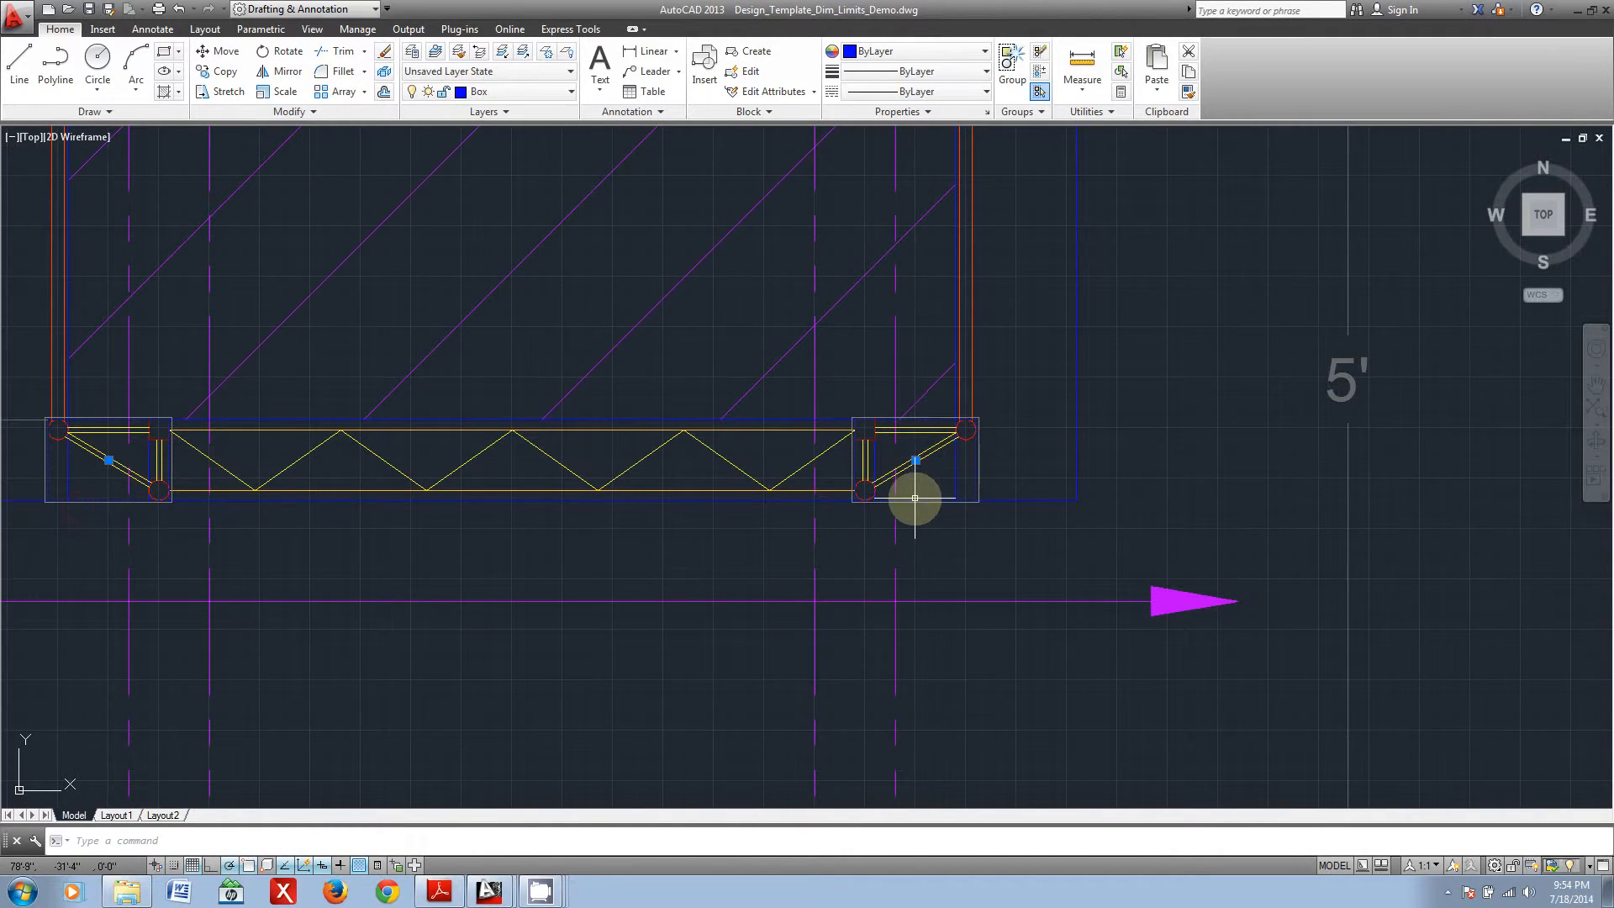
{"action": "key", "text": "Escape"}
Step: Examine the second bridge's side trusses, top tubes and lower corner frames against the hatched clearance envelope in the section view
{"action": "middle_click_drag", "start_coordinate": [138, 459], "coordinate": [555, 468]}
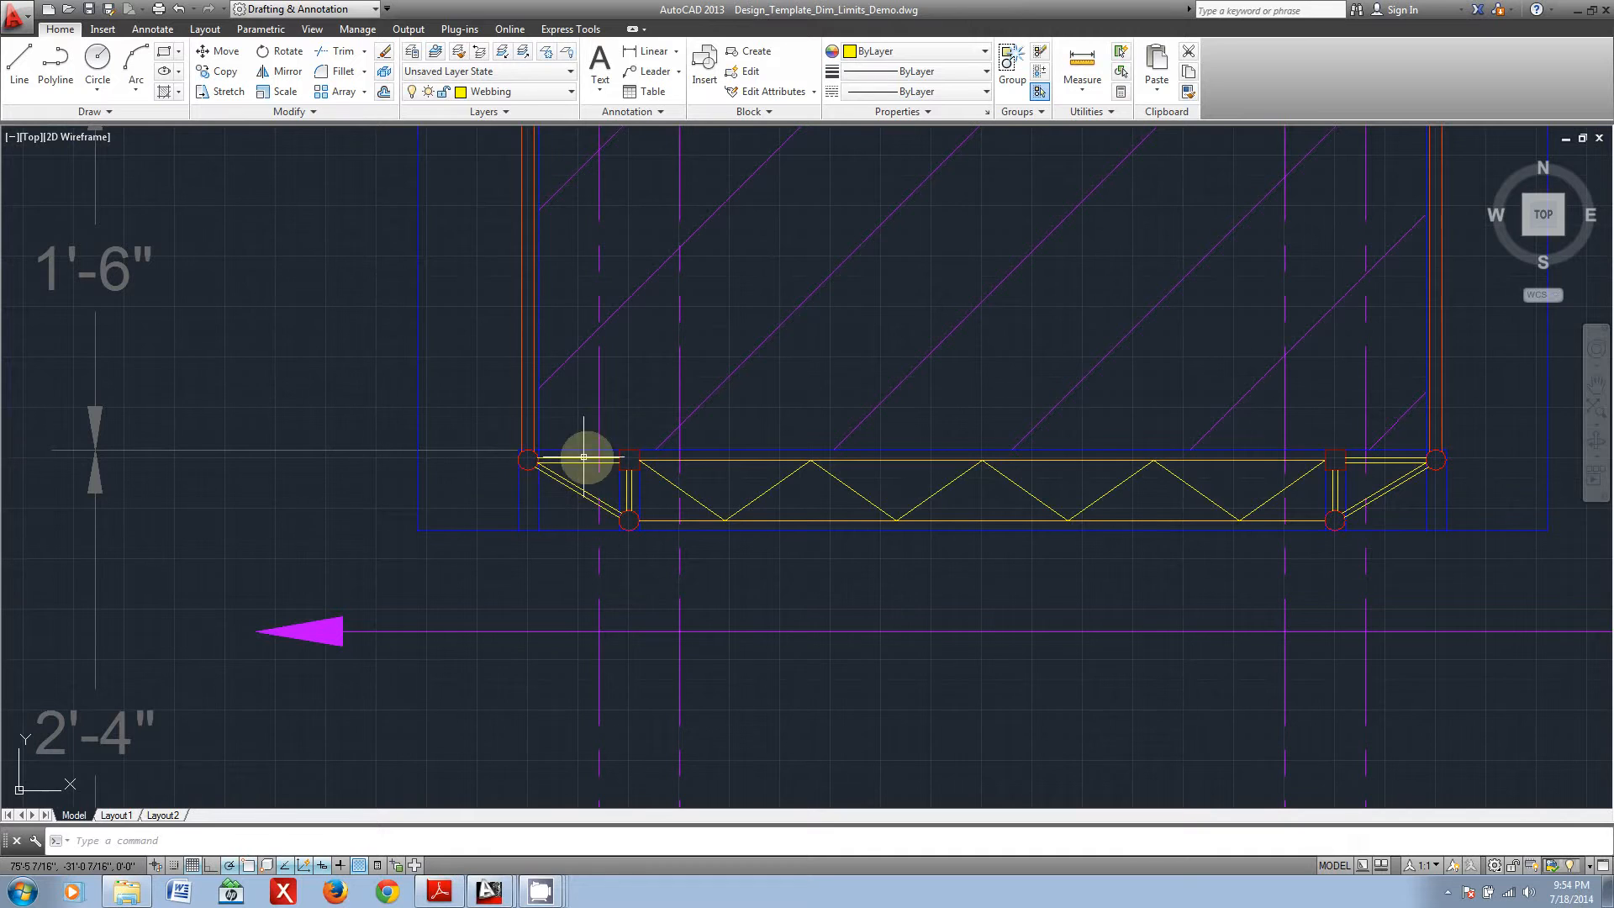
{"action": "middle_click_drag", "start_coordinate": [569, 219], "coordinate": [575, 496]}
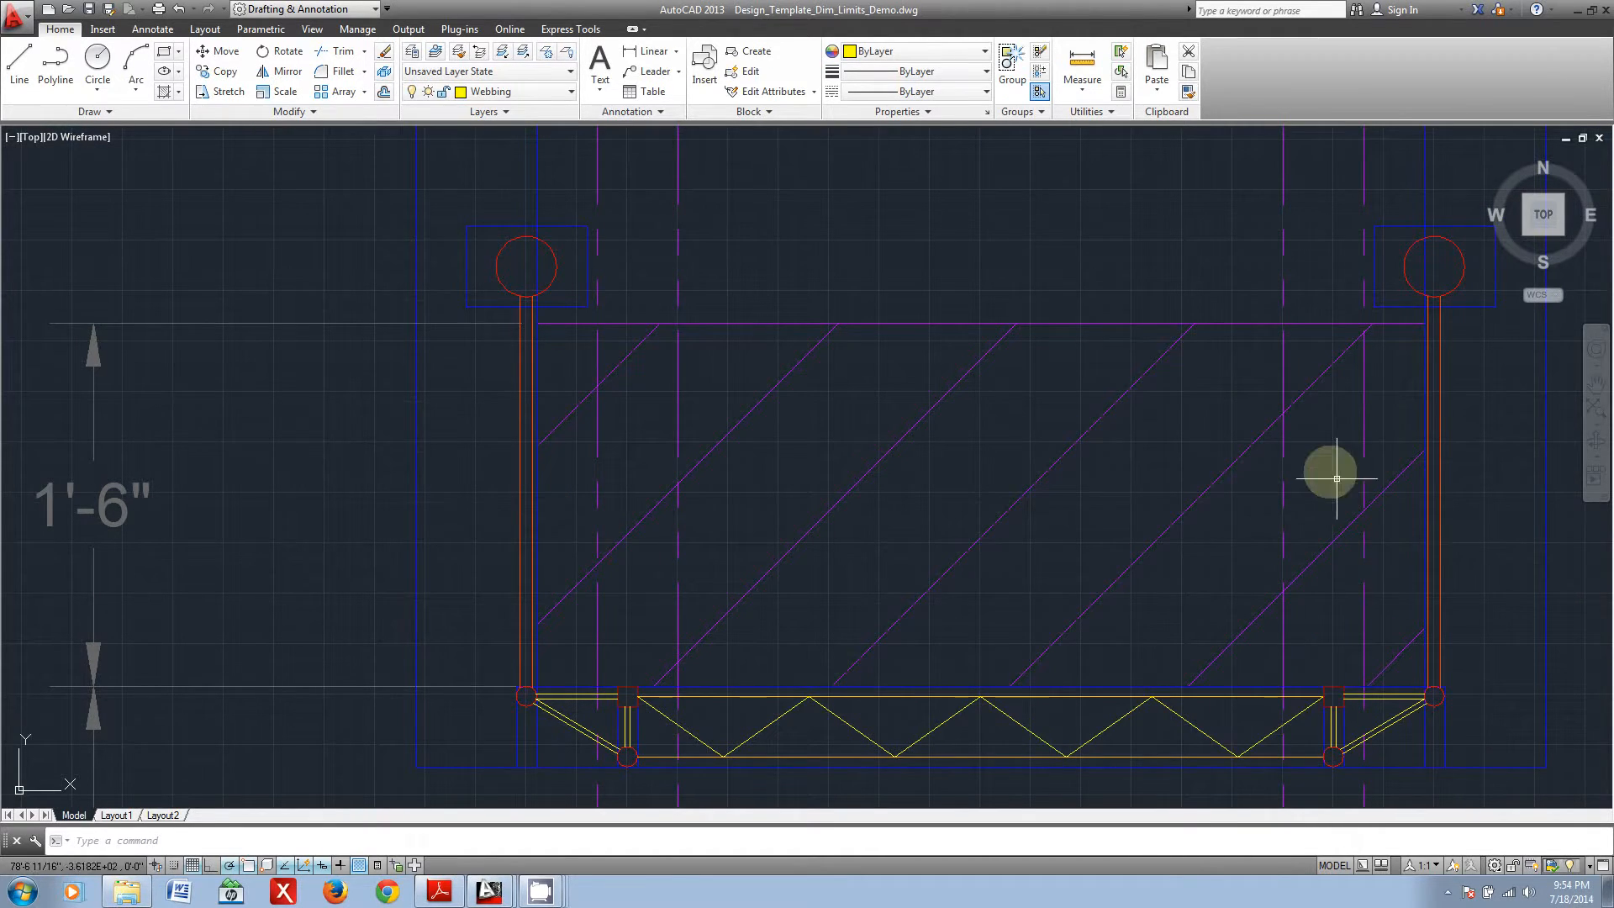
{"action": "middle_click_drag", "start_coordinate": [562, 673], "coordinate": [597, 577]}
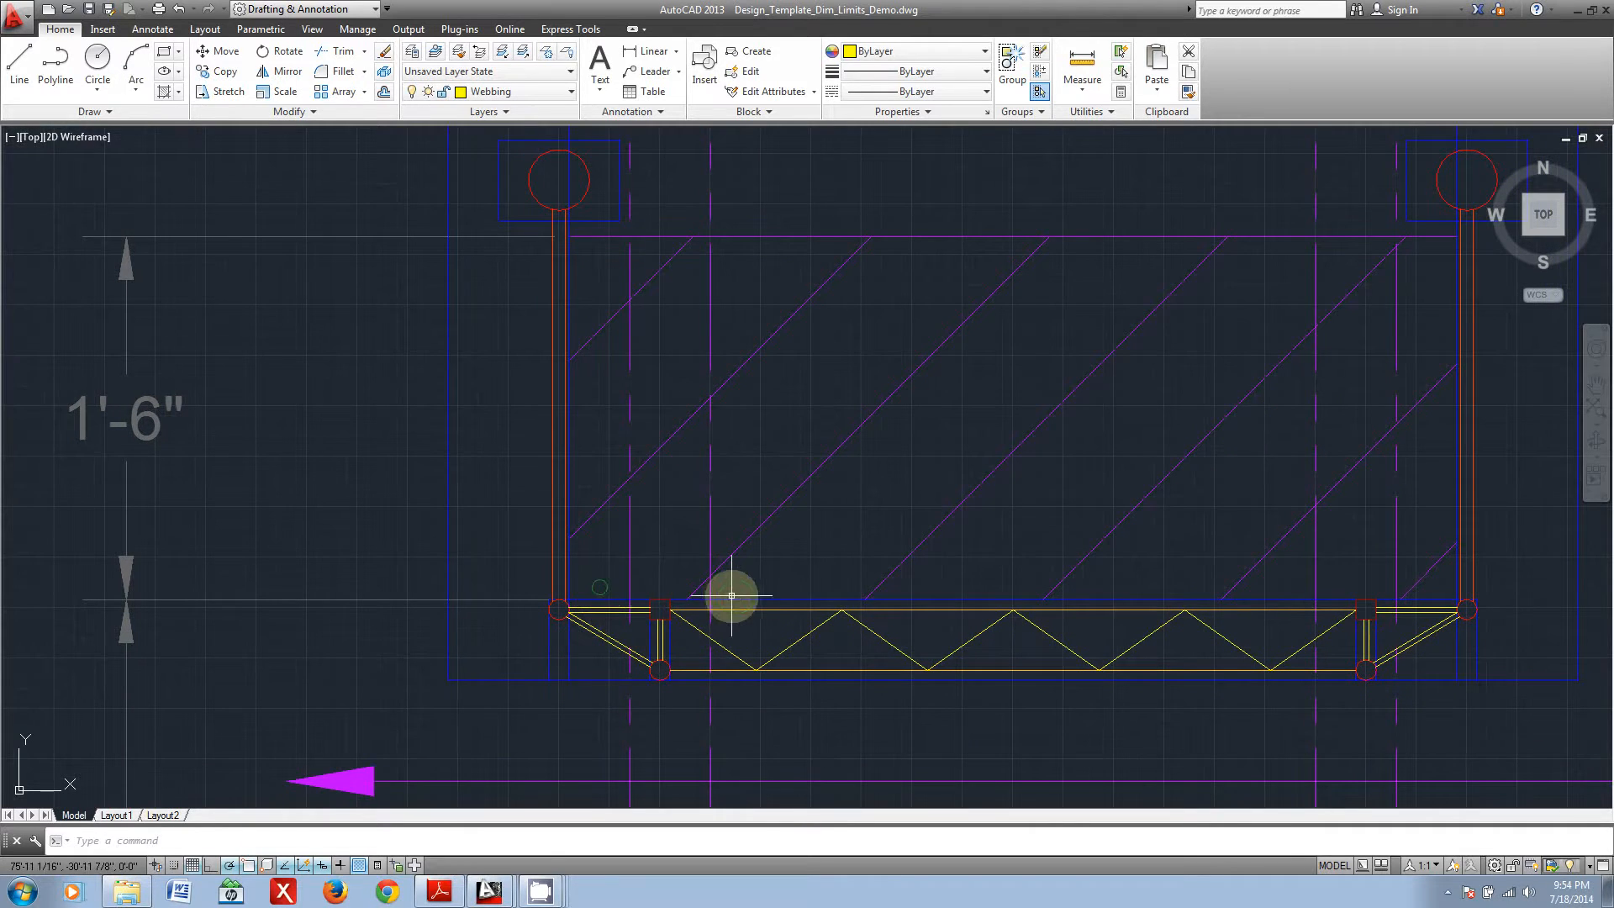
{"action": "middle_click_drag", "start_coordinate": [731, 595], "coordinate": [635, 599]}
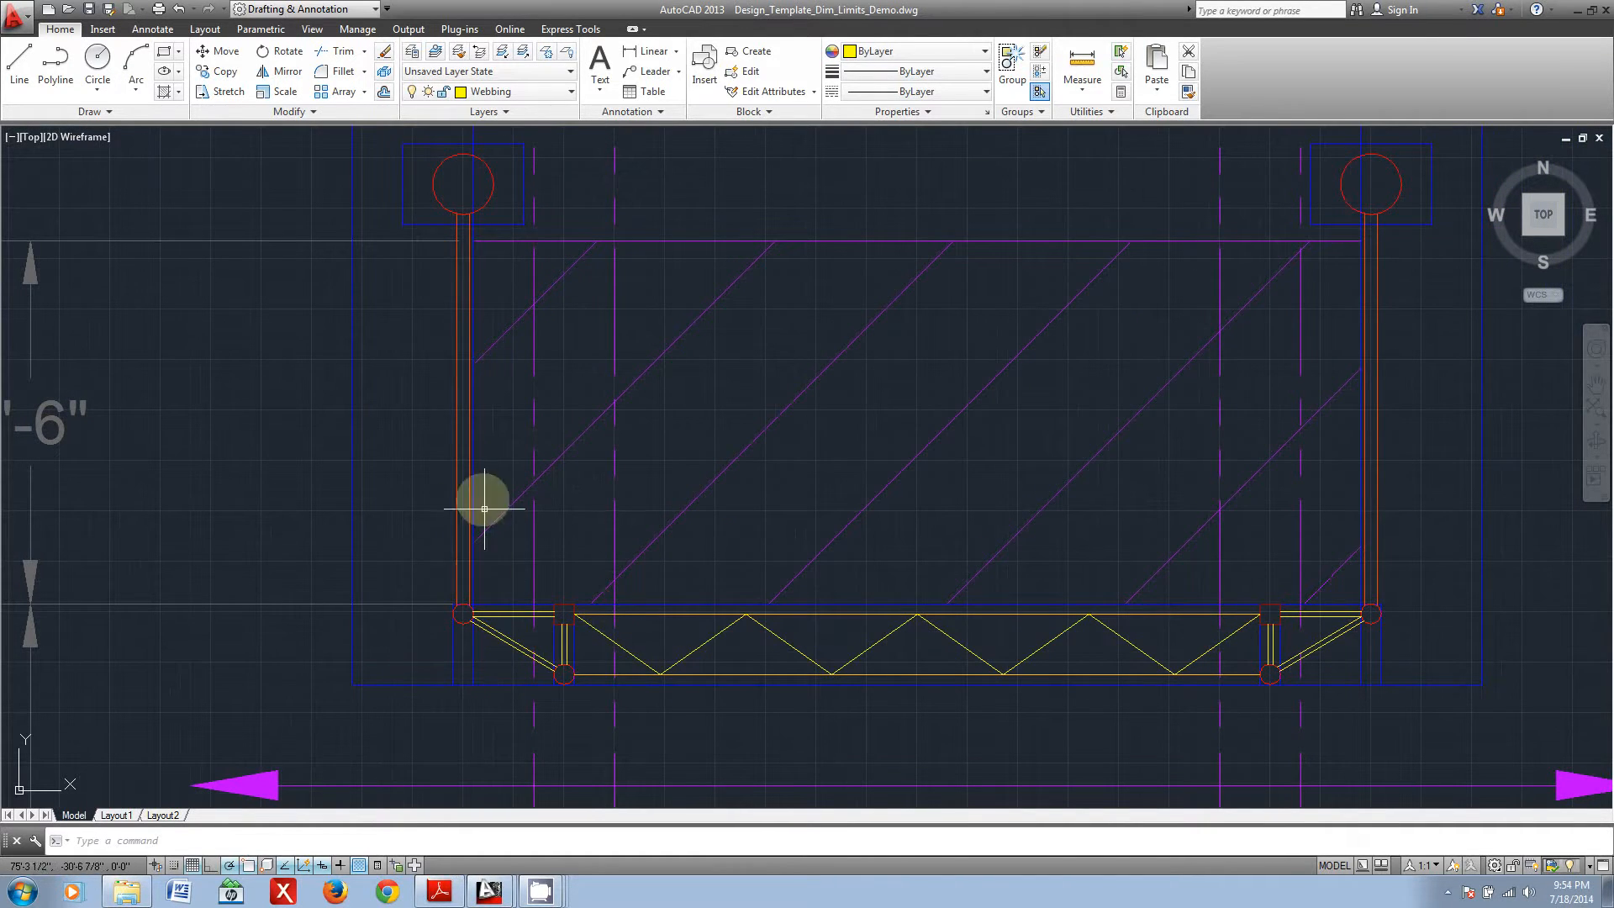
{"action": "scroll", "coordinate": [487, 576], "scroll_direction": "up", "scroll_amount": 4}
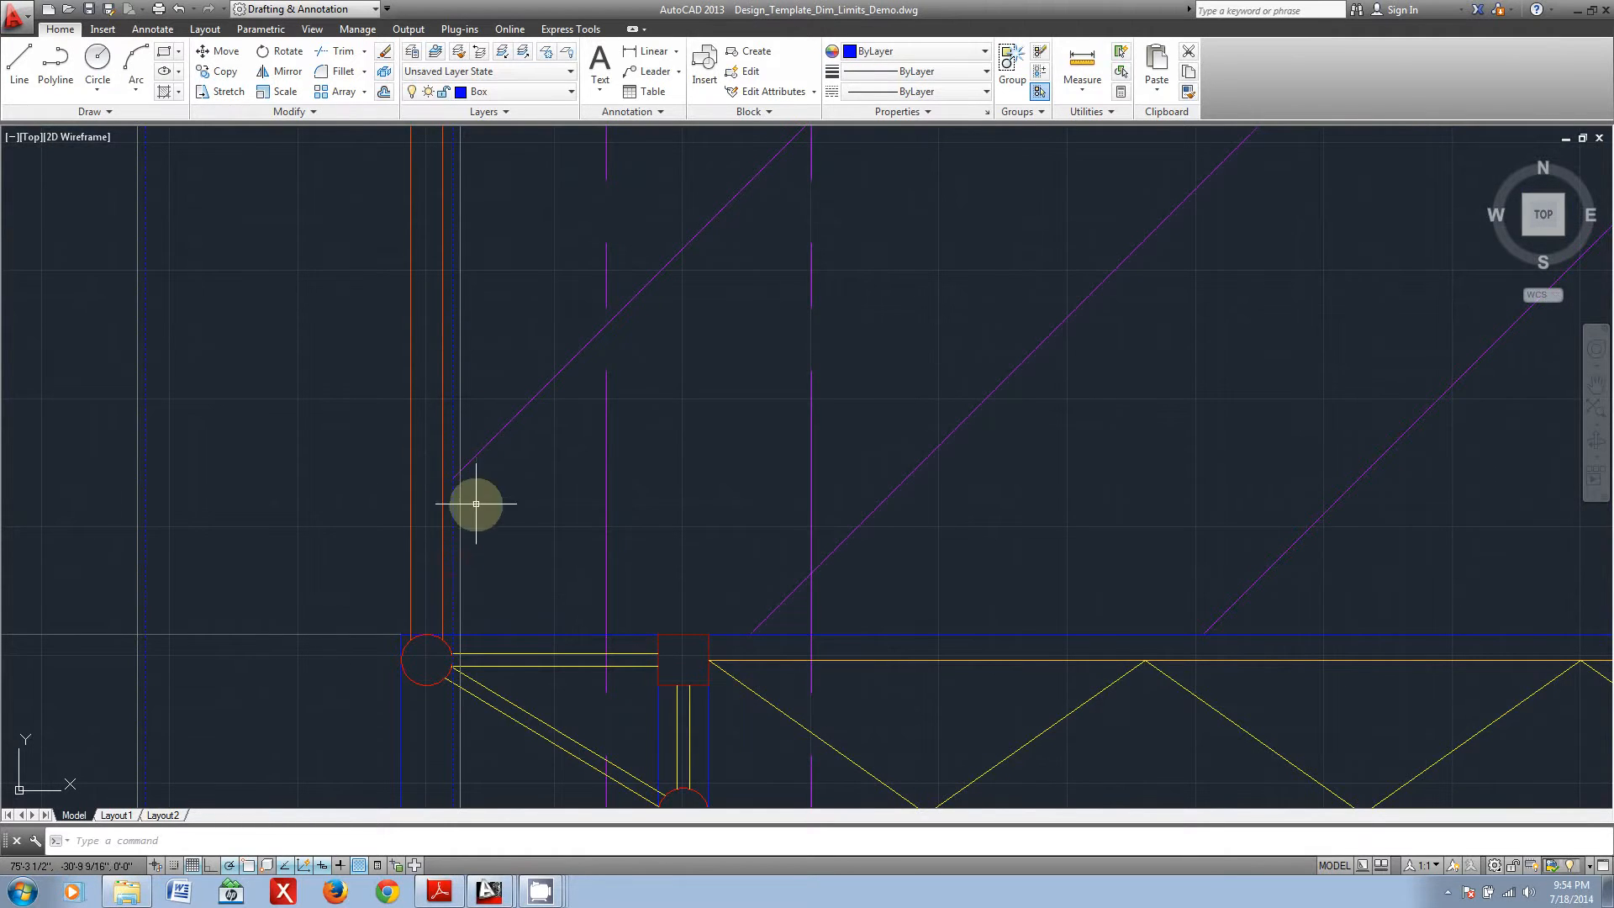
{"action": "scroll", "coordinate": [496, 640], "scroll_direction": "down", "scroll_amount": 4}
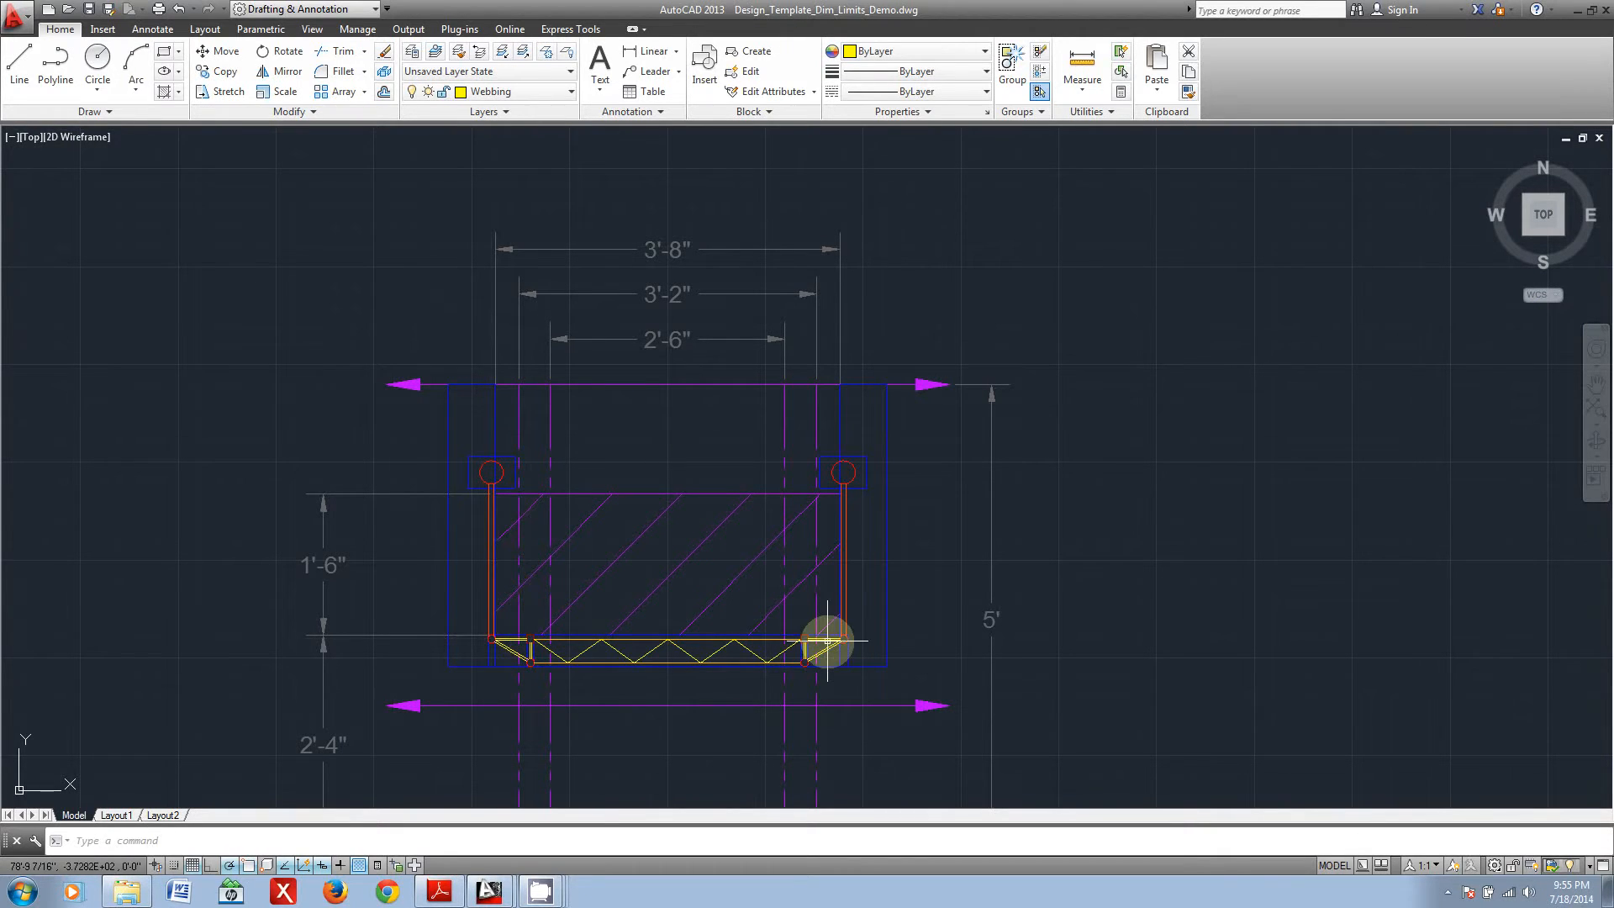
{"action": "scroll", "coordinate": [492, 644], "scroll_direction": "up", "scroll_amount": 4}
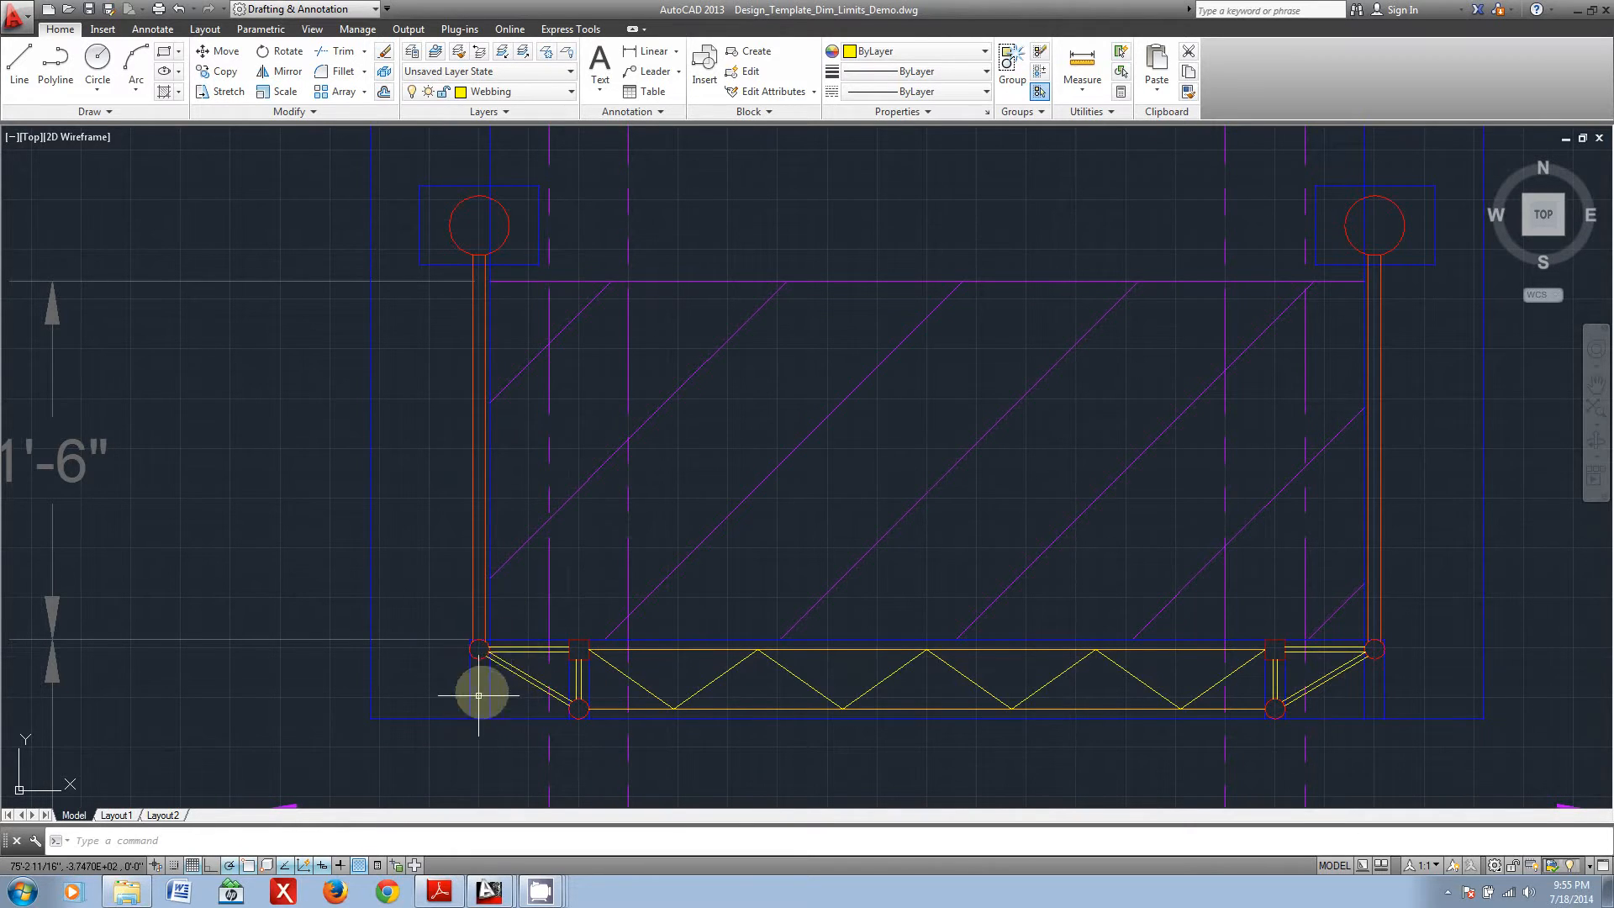
{"action": "scroll", "coordinate": [468, 668], "scroll_direction": "down", "scroll_amount": 2}
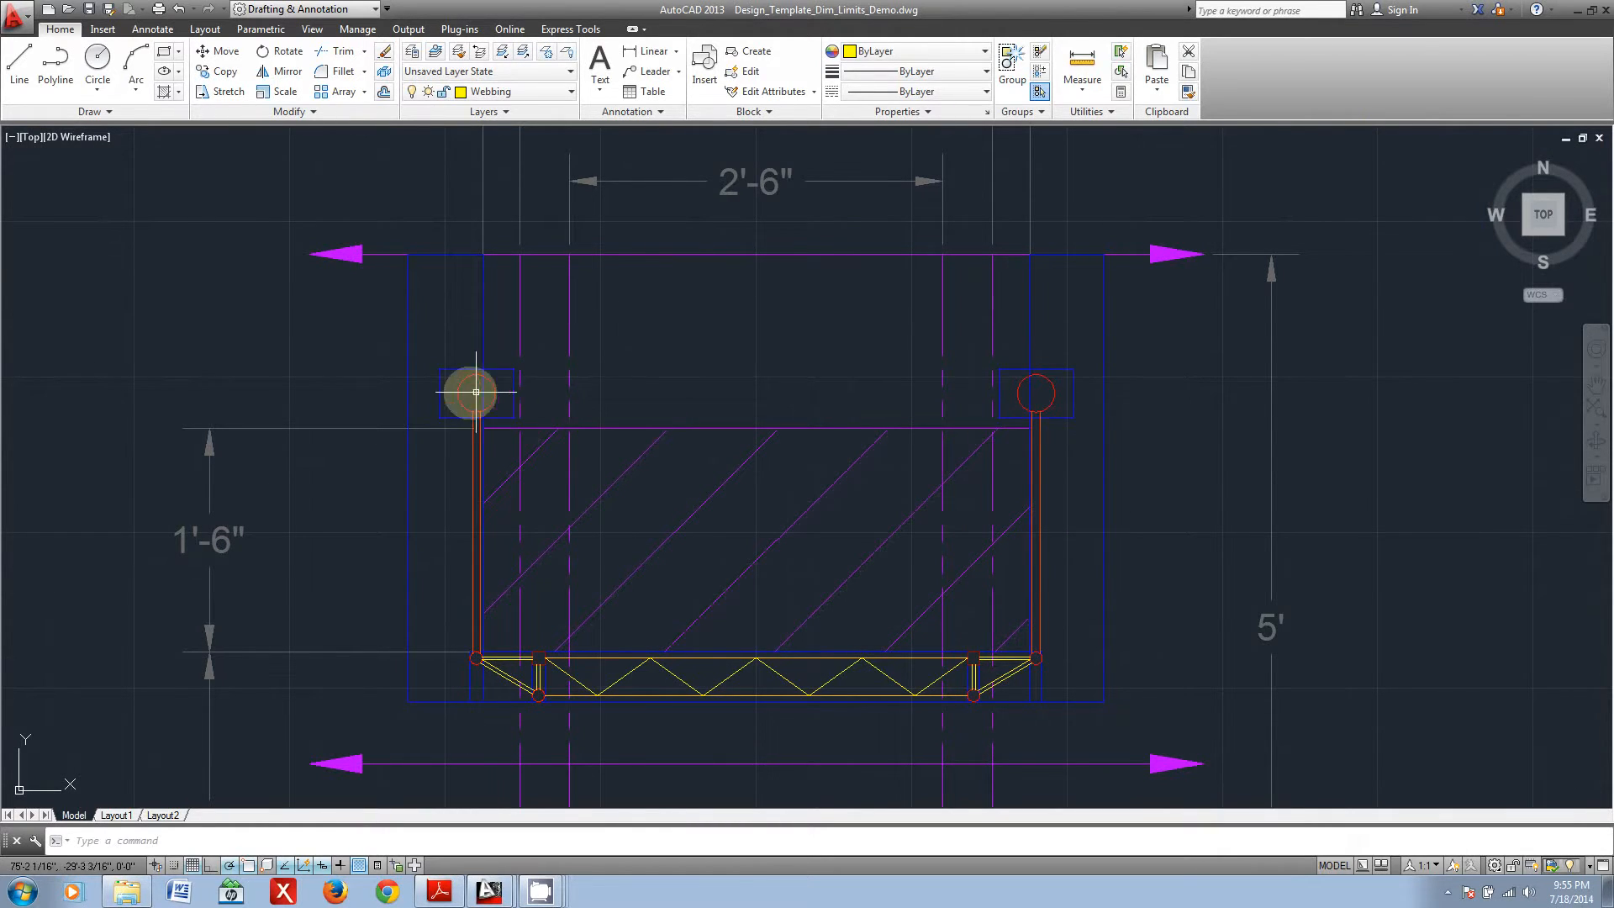
Step: Compare the second bridge's elevation with its section and check the truss against the envelope's upper limit line
{"action": "scroll", "coordinate": [292, 515], "scroll_direction": "down", "scroll_amount": 2}
{"action": "scroll", "coordinate": [291, 515], "scroll_direction": "down", "scroll_amount": 2}
{"action": "mouse_move", "coordinate": [151, 594]}
{"action": "middle_mouse_down"}
{"action": "mouse_move", "coordinate": [335, 569]}
{"action": "mouse_move", "coordinate": [836, 557]}
{"action": "mouse_move", "coordinate": [802, 539]}
{"action": "middle_mouse_up"}
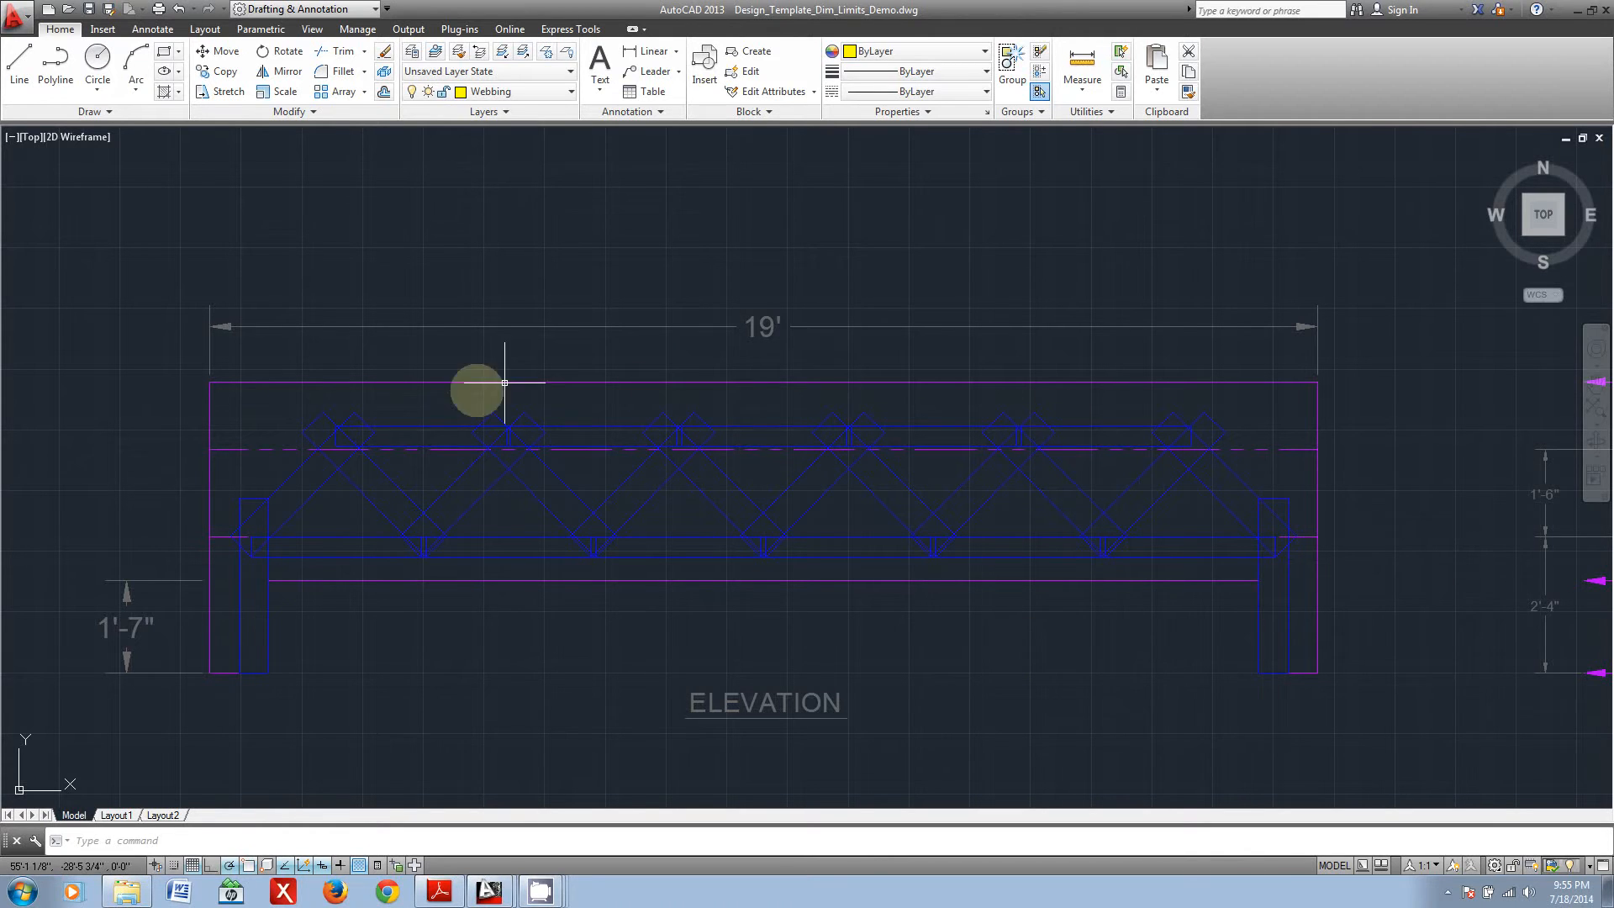
{"action": "scroll", "coordinate": [885, 674], "scroll_direction": "down", "scroll_amount": 4}
{"action": "mouse_move", "coordinate": [1042, 673]}
{"action": "middle_mouse_down"}
{"action": "mouse_move", "coordinate": [908, 634]}
{"action": "mouse_move", "coordinate": [850, 655]}
{"action": "middle_mouse_up"}
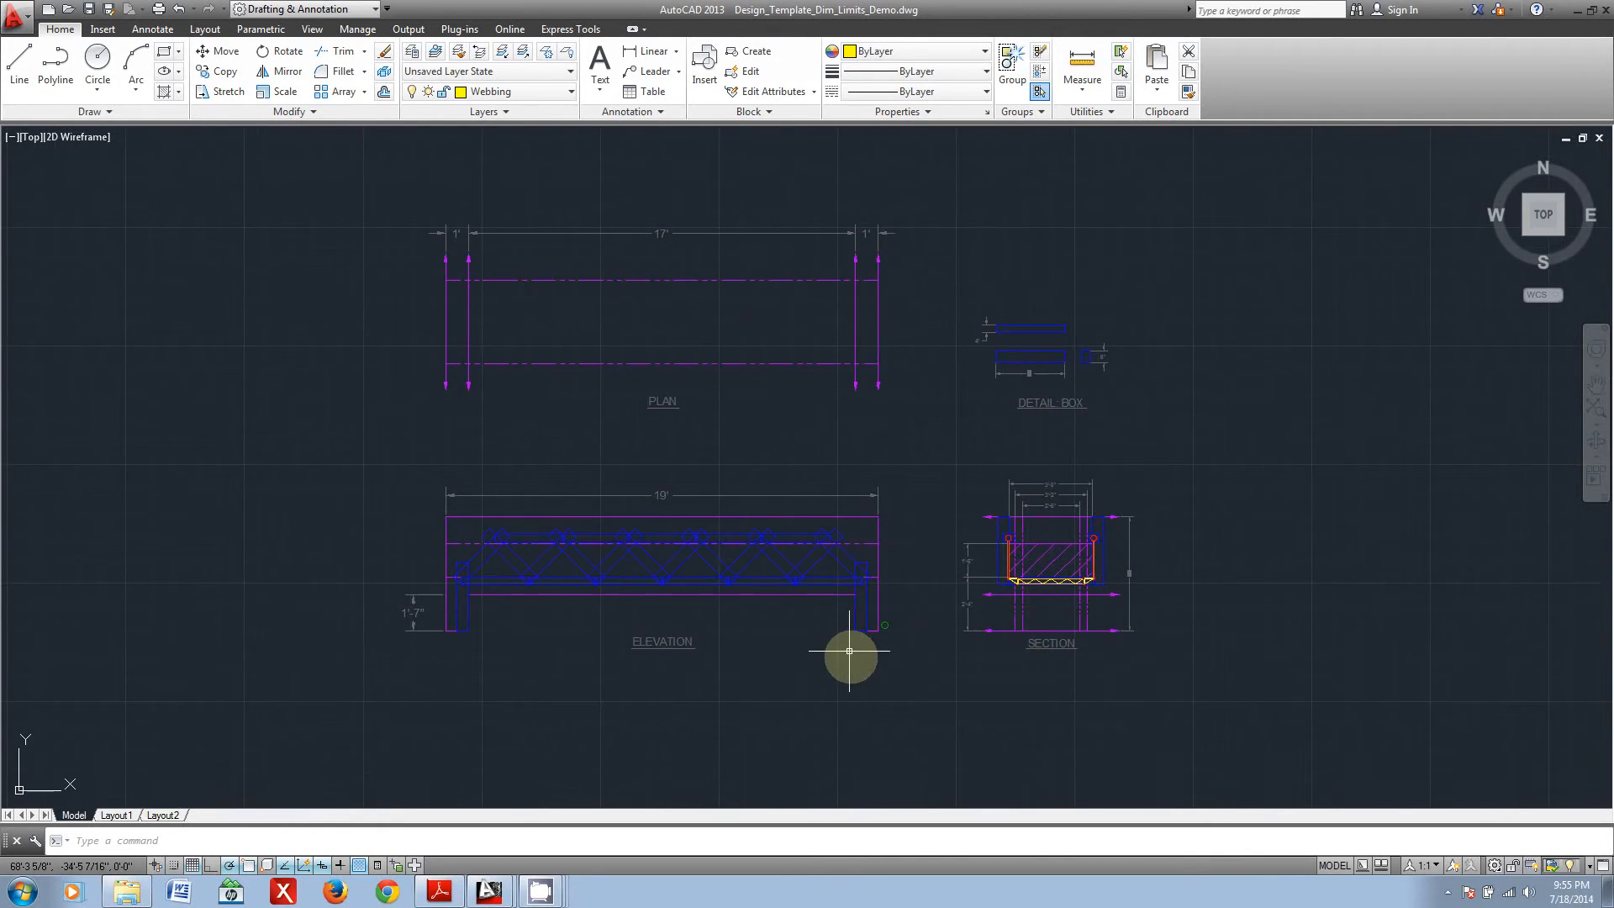
{"action": "scroll", "coordinate": [850, 664], "scroll_direction": "up", "scroll_amount": 2}
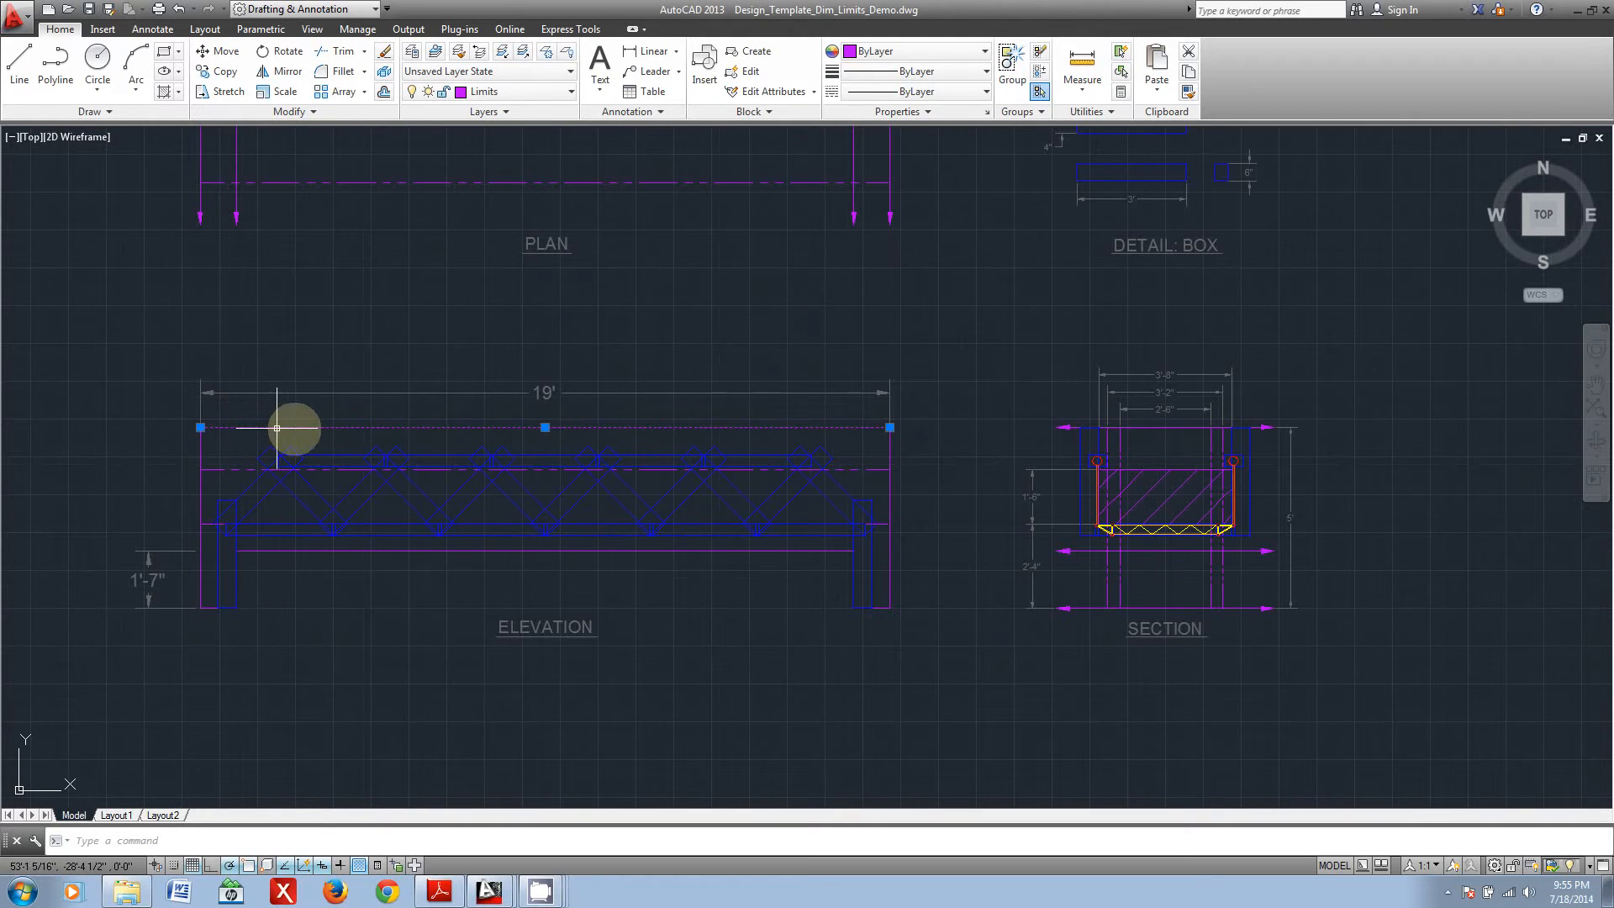
{"action": "key", "text": "Escape"}
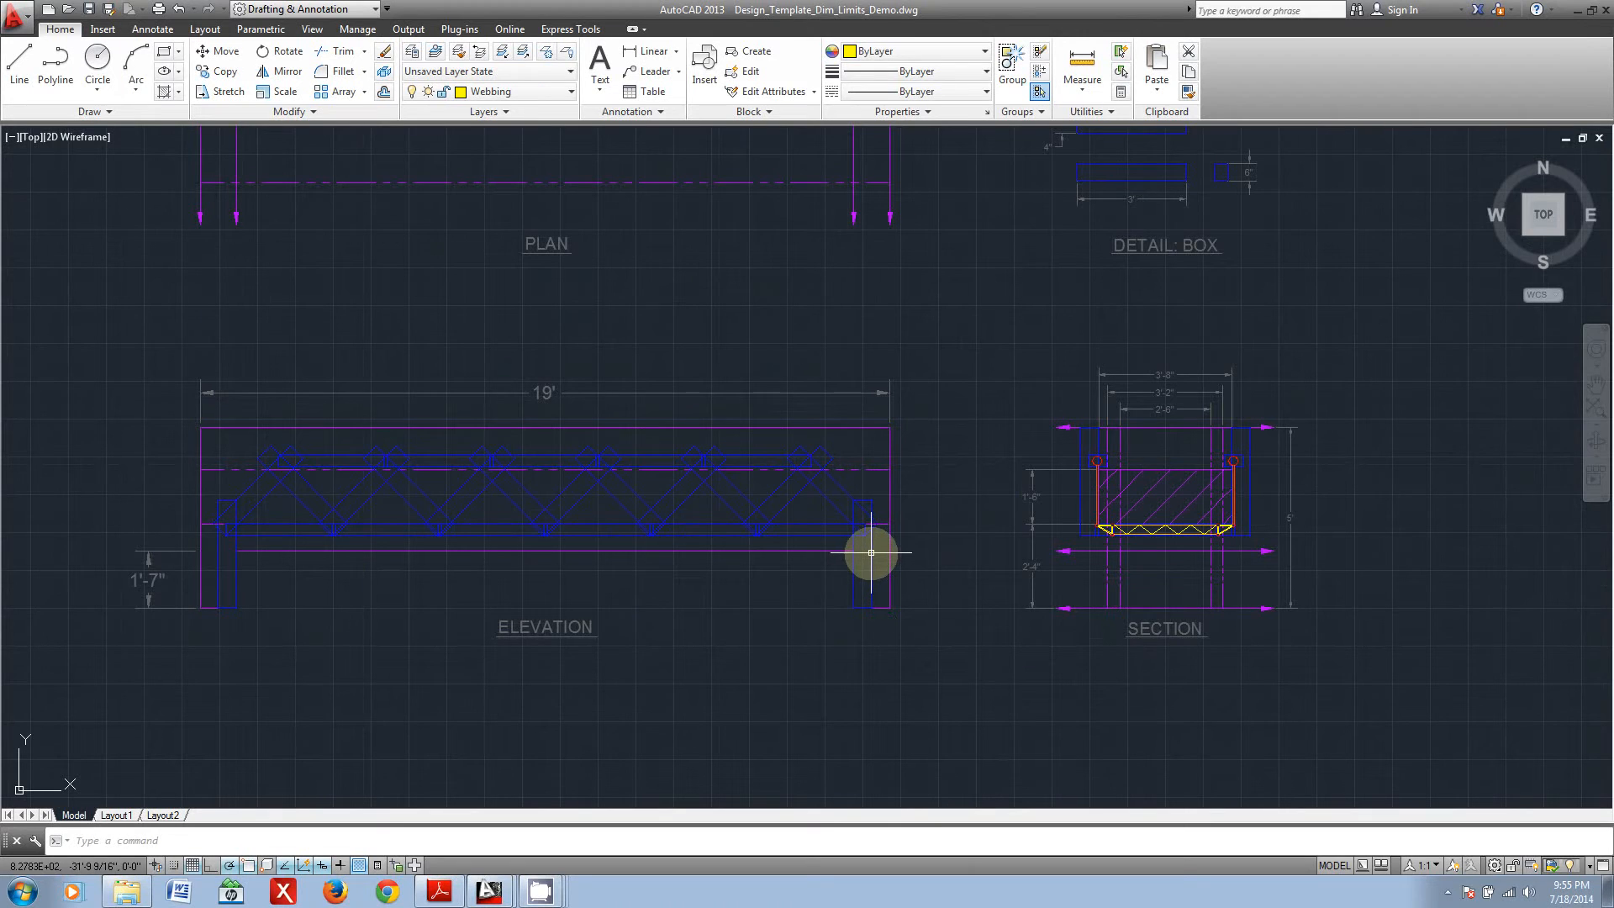
Step: Examine the overlapping member boxes at the truss joints and end legs in the second bridge's elevation
{"action": "scroll", "coordinate": [870, 553], "scroll_direction": "up", "scroll_amount": 2}
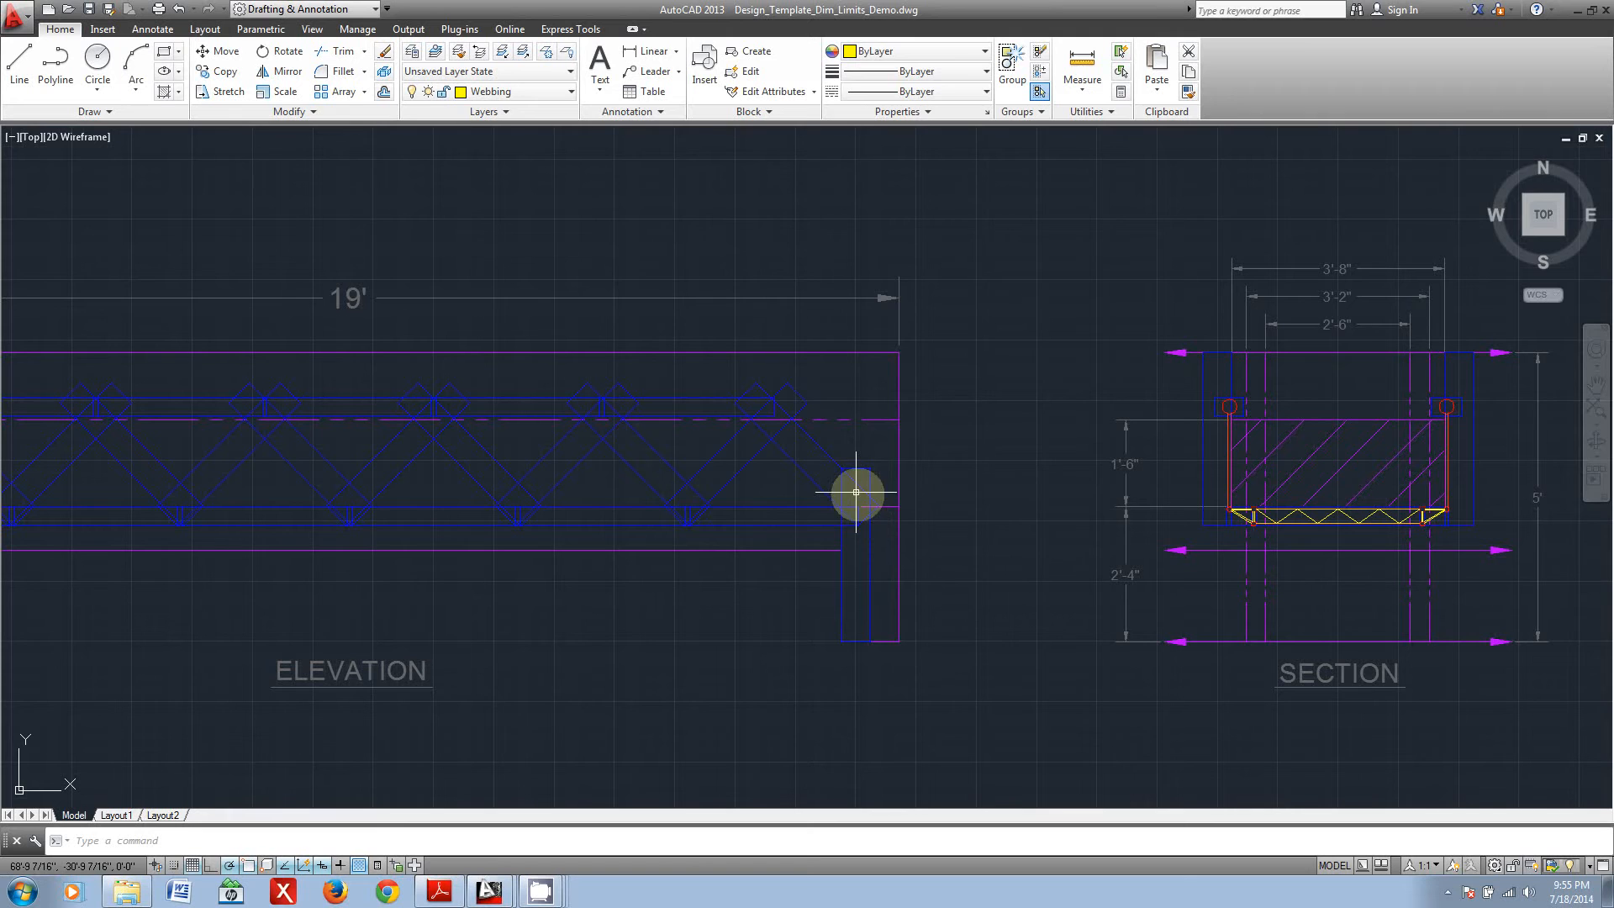
{"action": "scroll", "coordinate": [764, 403], "scroll_direction": "up", "scroll_amount": 4}
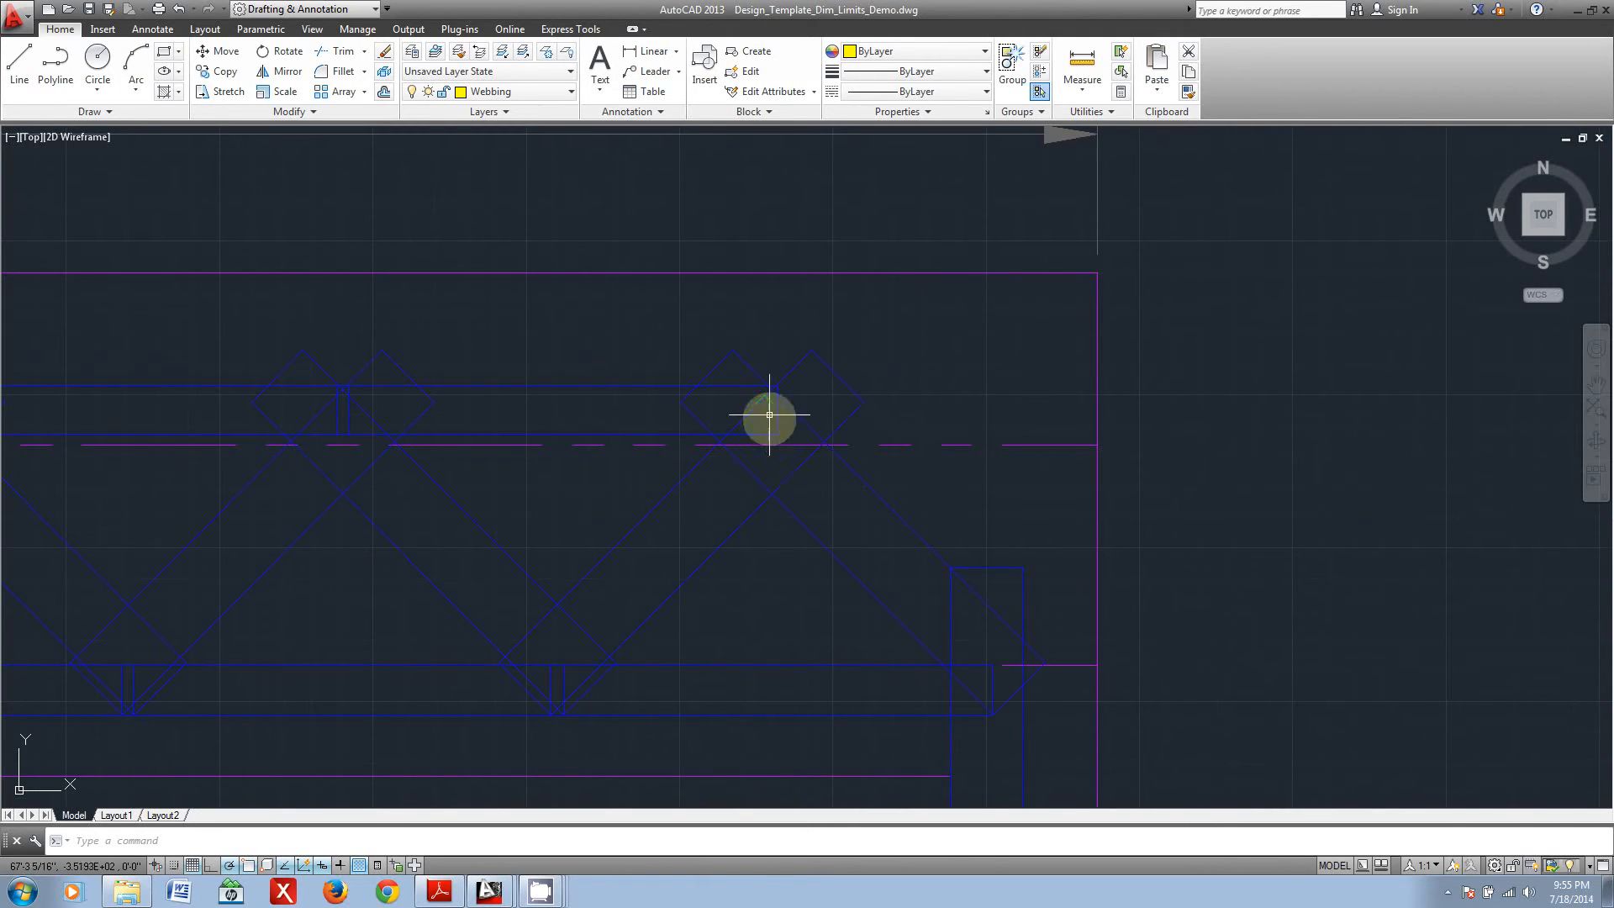
{"action": "scroll", "coordinate": [723, 437], "scroll_direction": "down", "scroll_amount": 2}
{"action": "middle_click_drag", "start_coordinate": [494, 433], "coordinate": [629, 429]}
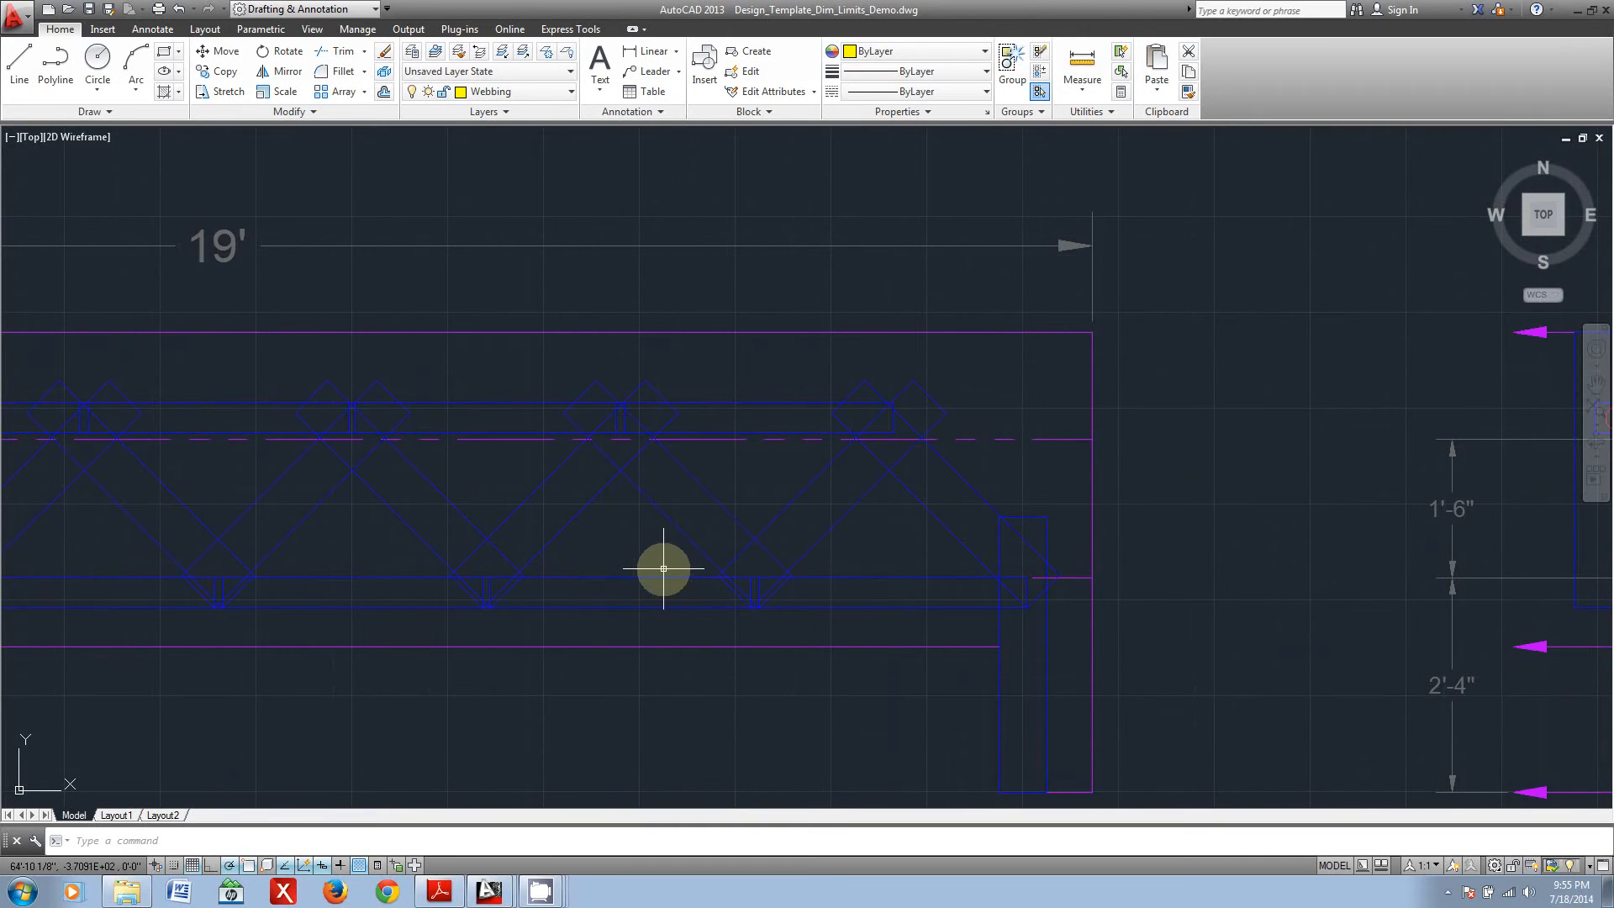
{"action": "scroll", "coordinate": [668, 566], "scroll_direction": "down", "scroll_amount": 3}
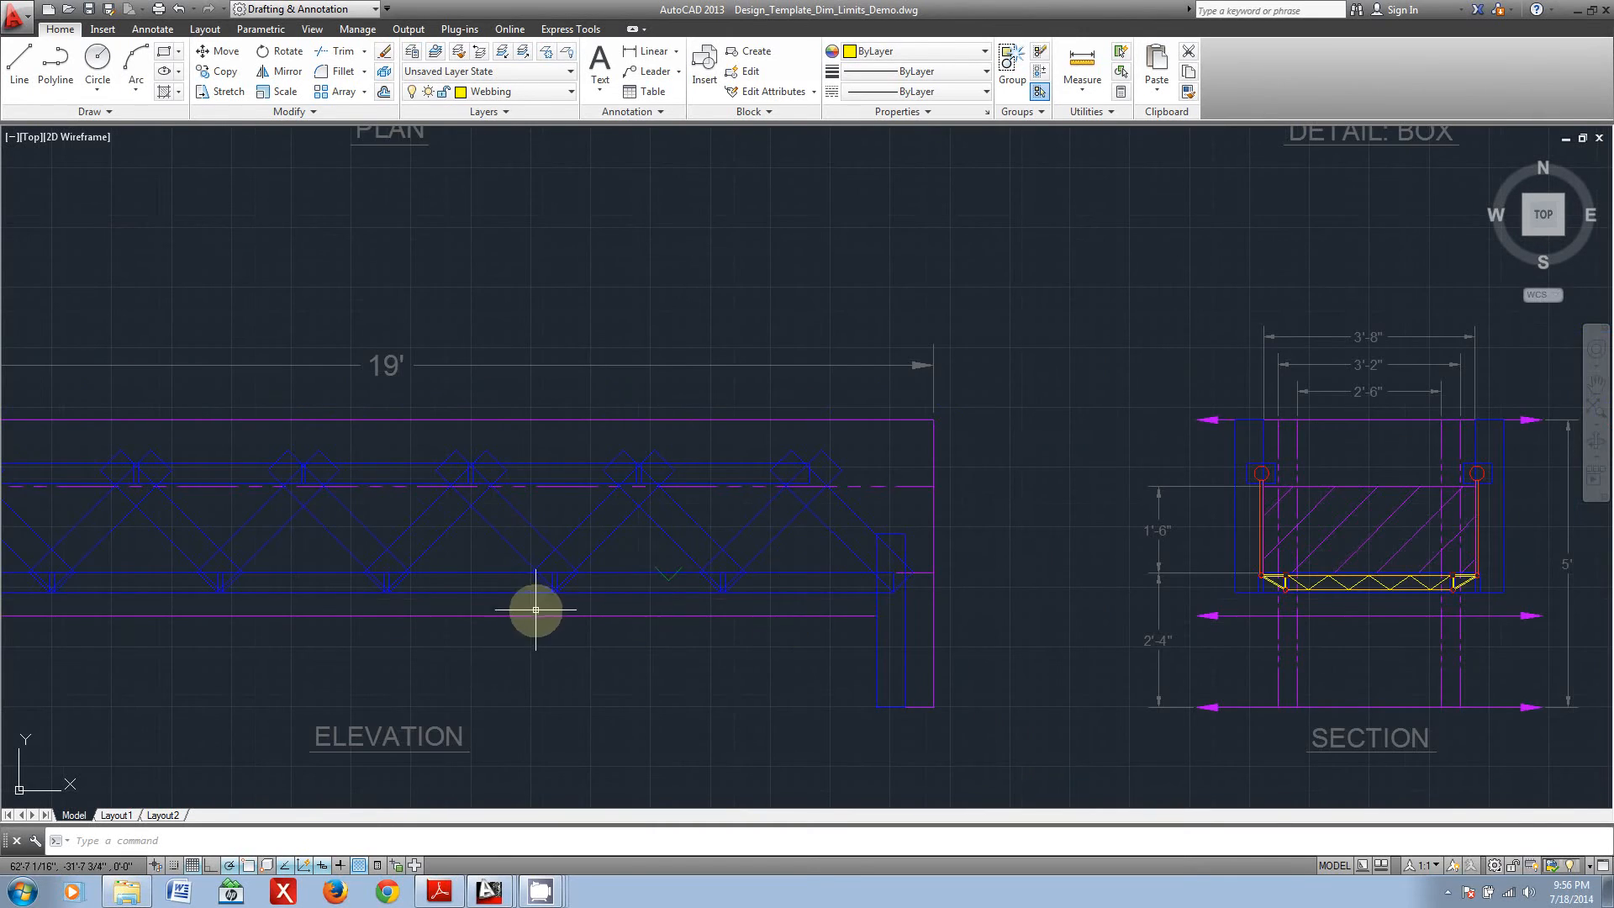
{"action": "scroll", "coordinate": [533, 605], "scroll_direction": "down", "scroll_amount": 2}
{"action": "mouse_move", "coordinate": [533, 606]}
{"action": "middle_mouse_down"}
{"action": "mouse_move", "coordinate": [586, 569]}
{"action": "mouse_move", "coordinate": [591, 543]}
{"action": "middle_mouse_up"}
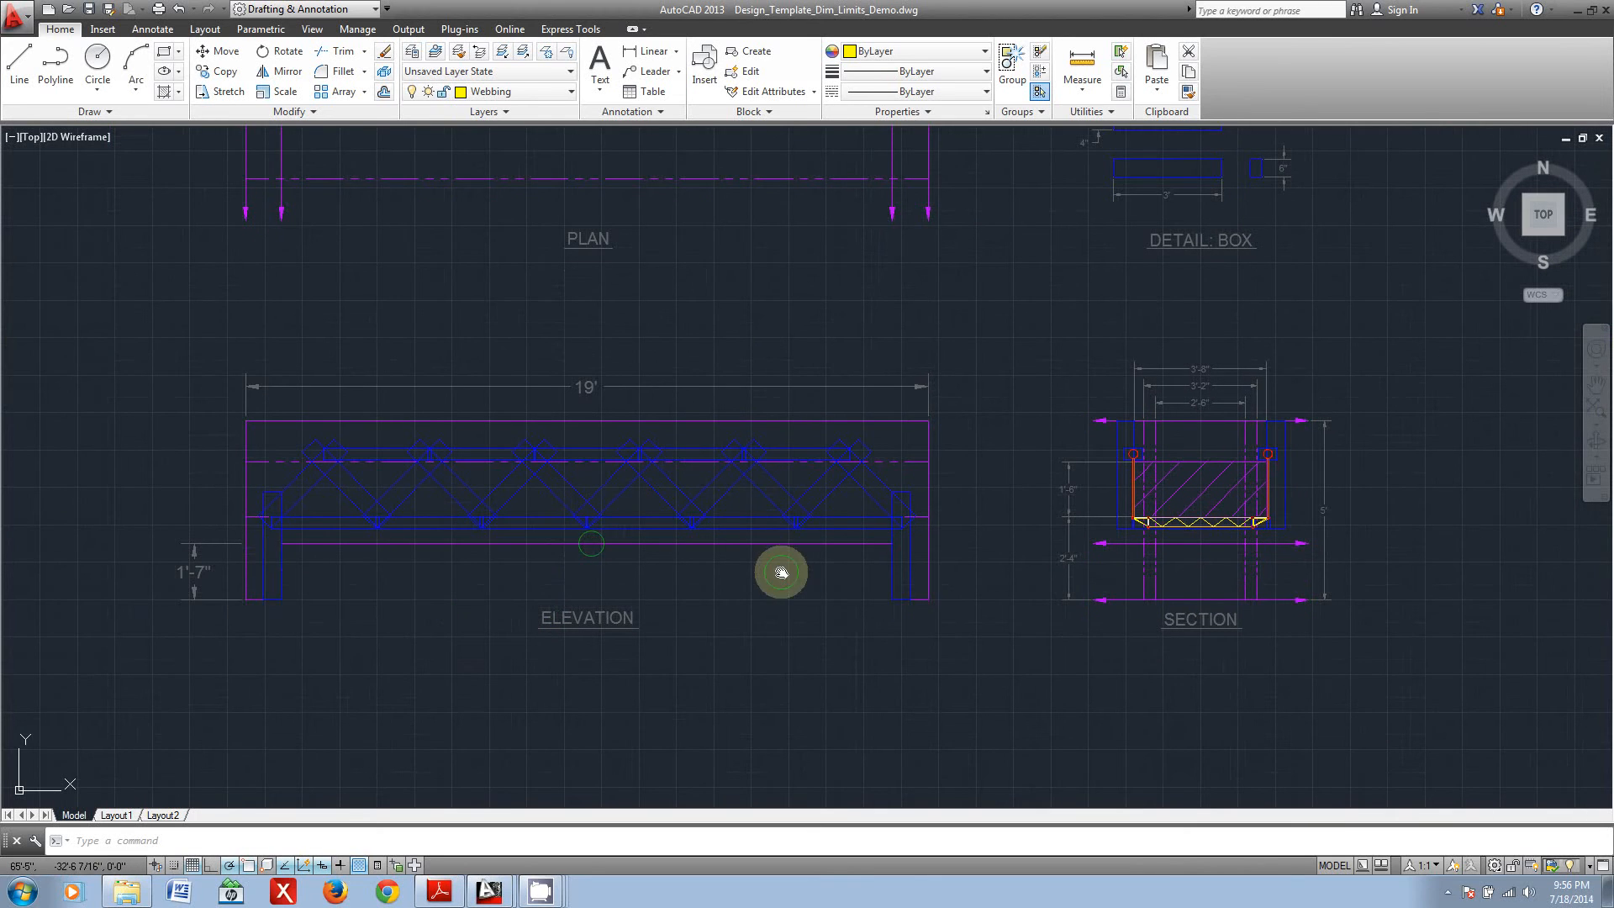
{"action": "middle_click_drag", "start_coordinate": [774, 565], "coordinate": [709, 569]}
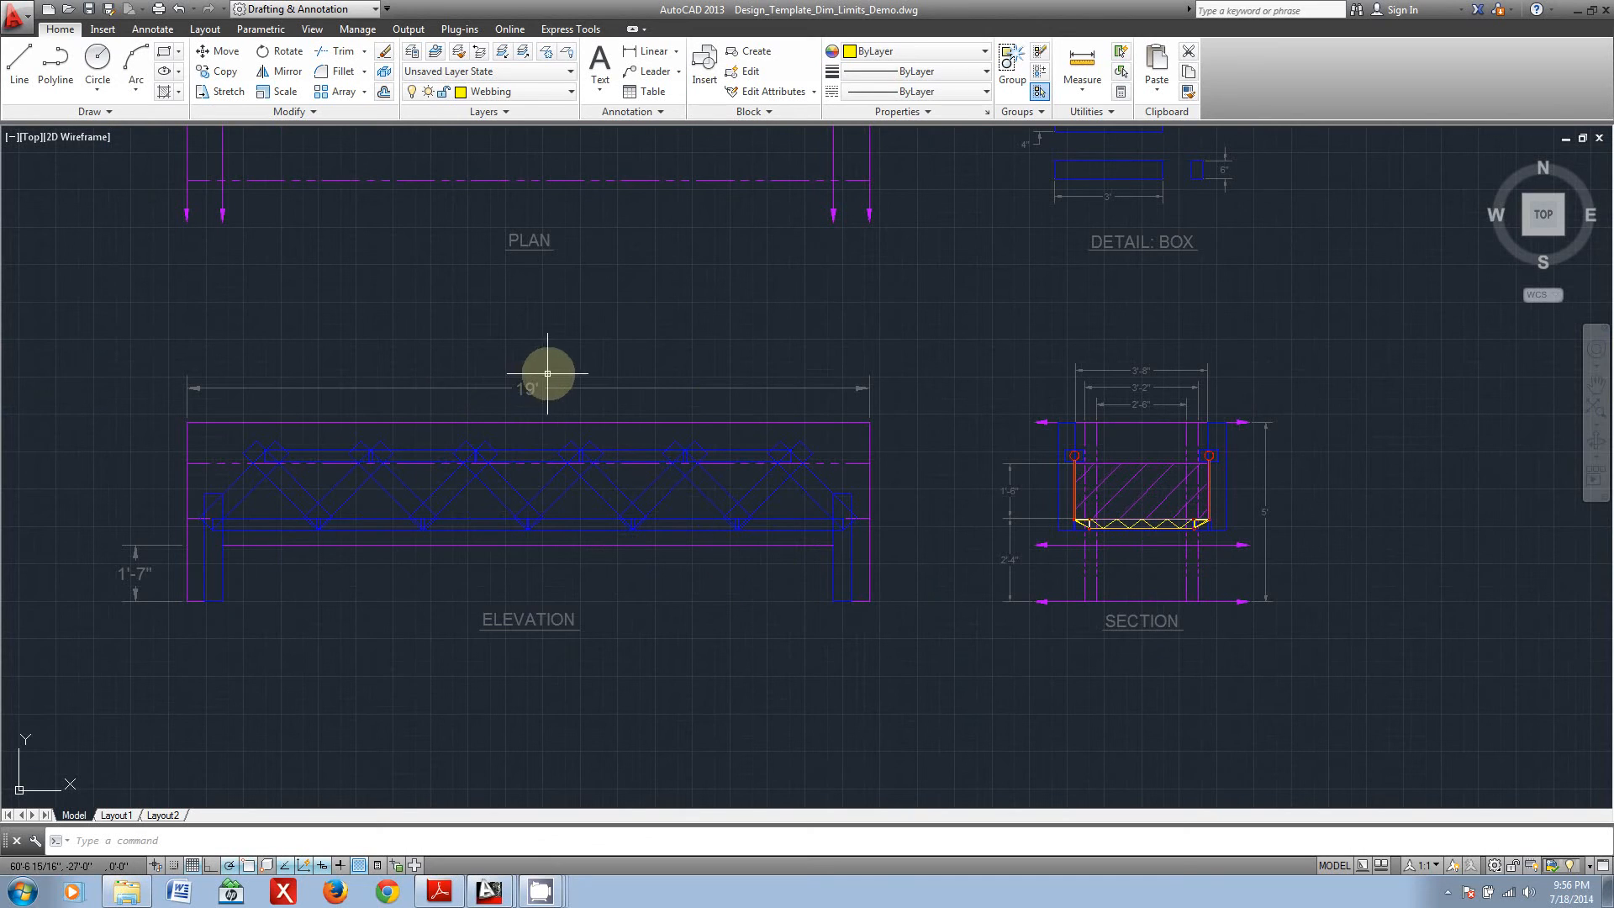
Step: Return to the blank dimensional limits template and review its plan, elevation, section and box detail views
{"action": "scroll", "coordinate": [1101, 505], "scroll_direction": "down", "scroll_amount": 4}
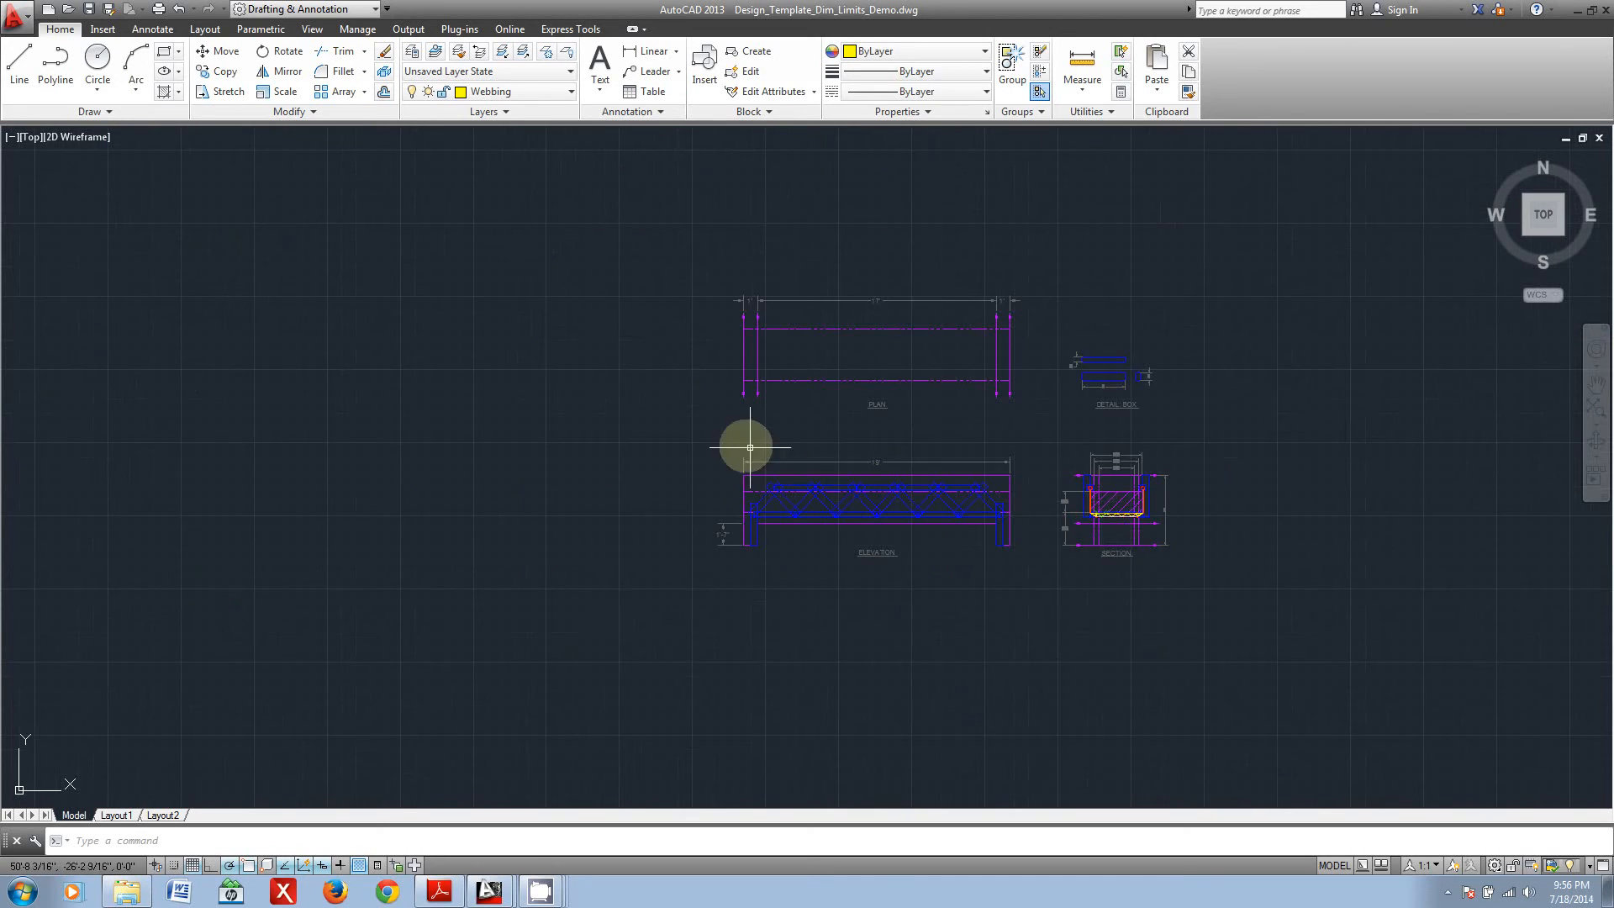
{"action": "middle_click_drag", "start_coordinate": [962, 378], "coordinate": [1345, 703]}
{"action": "middle_click_drag", "start_coordinate": [588, 429], "coordinate": [717, 675]}
{"action": "scroll", "coordinate": [822, 652], "scroll_direction": "up", "scroll_amount": 4}
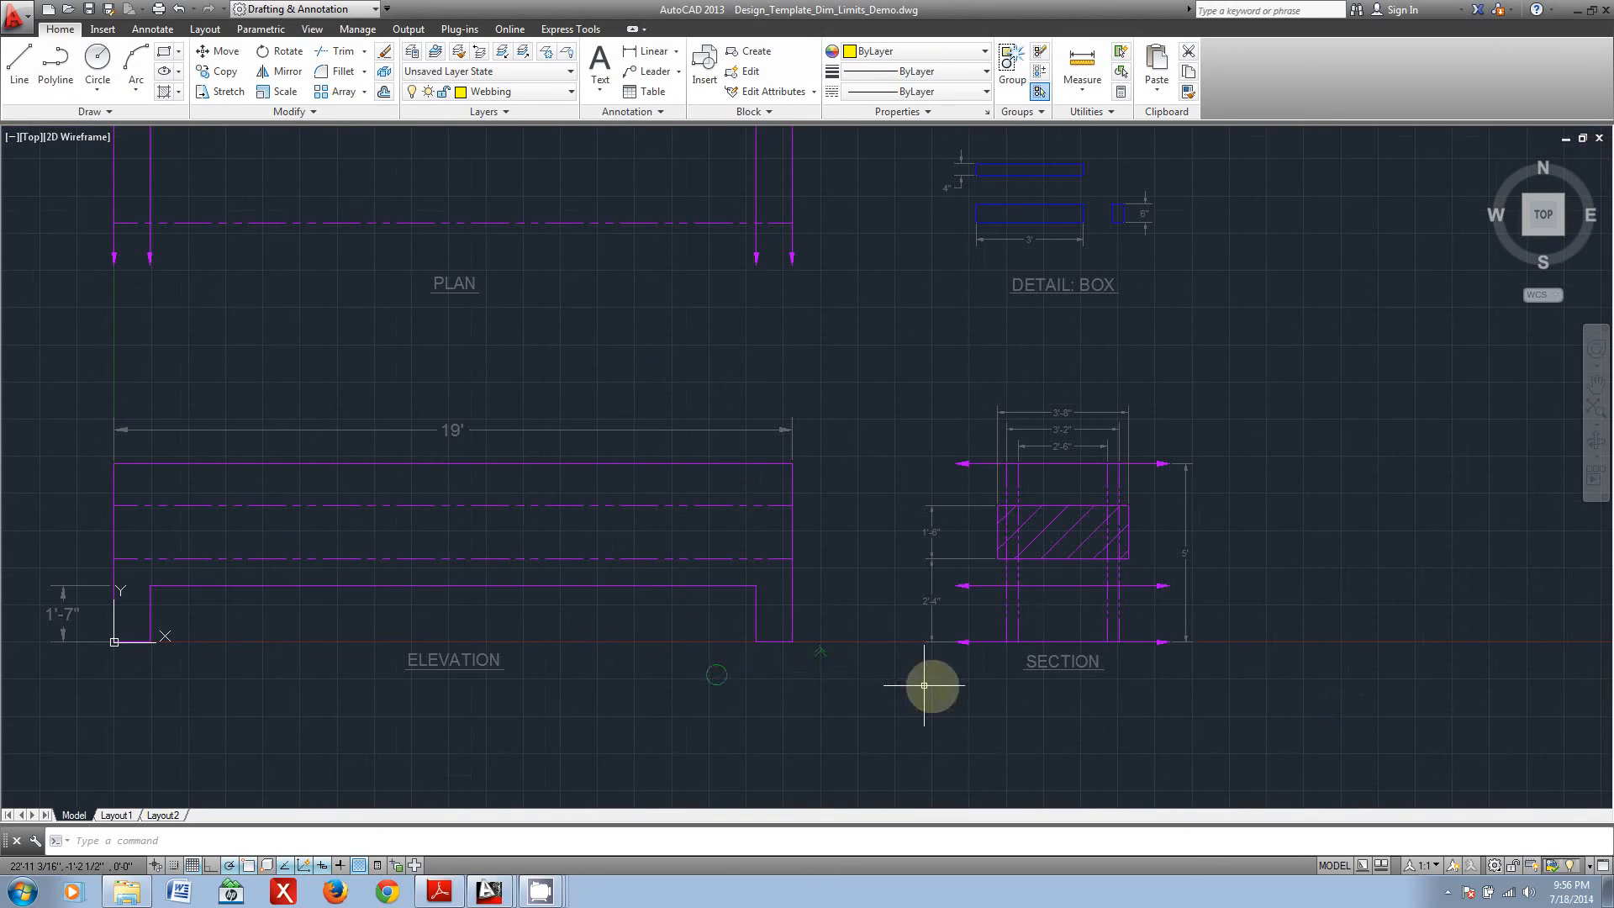
{"action": "scroll", "coordinate": [686, 523], "scroll_direction": "down", "scroll_amount": 2}
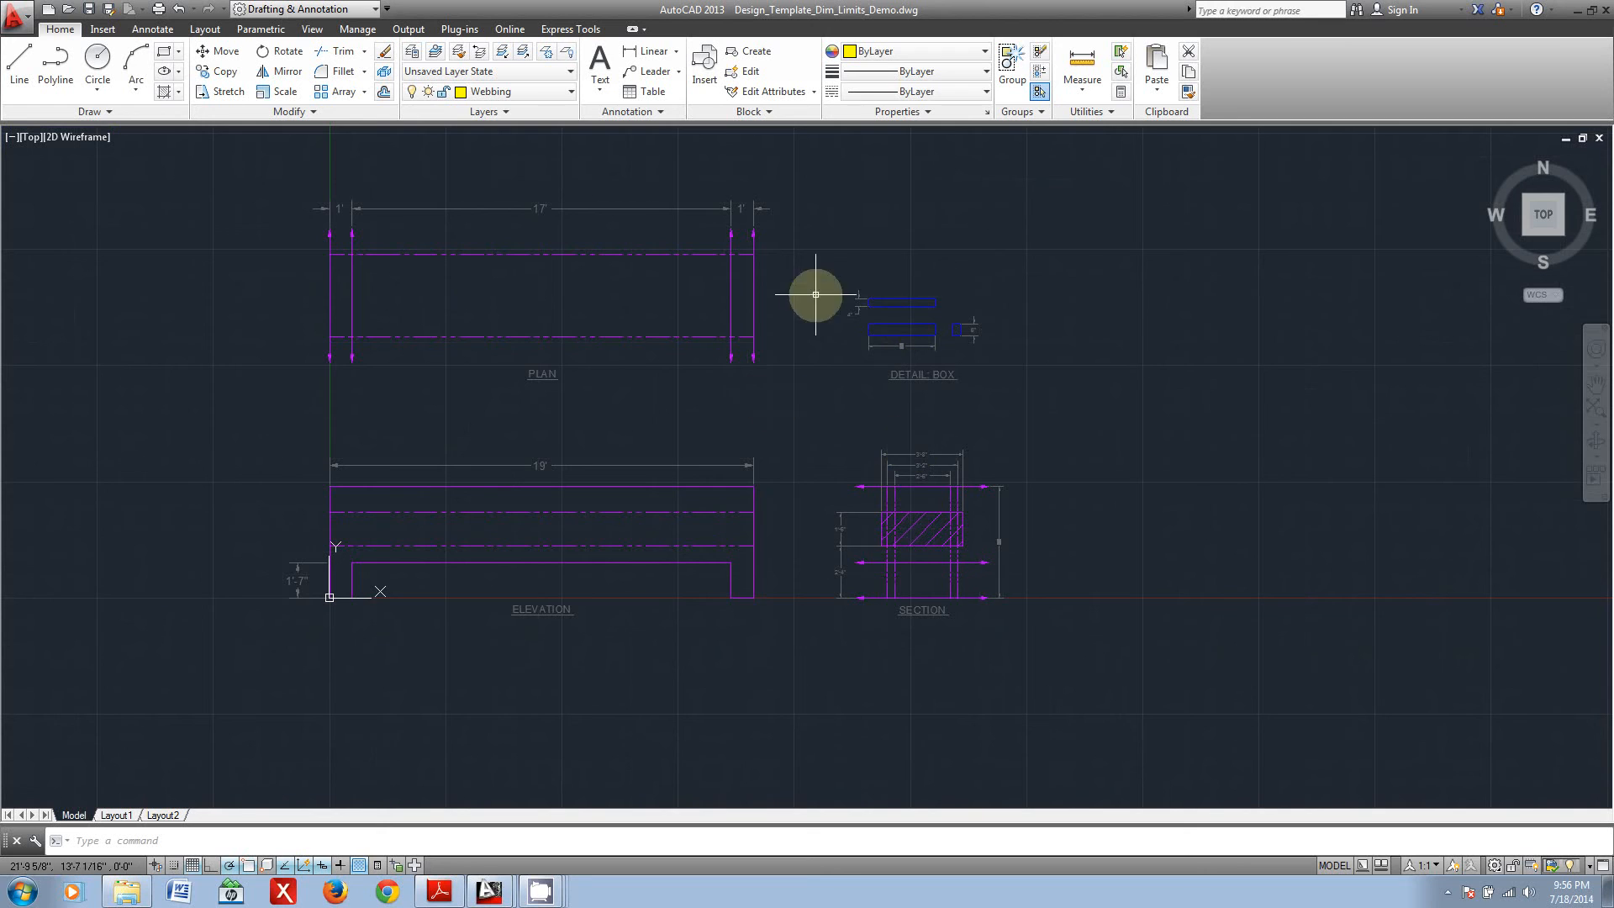
{"action": "scroll", "coordinate": [720, 655], "scroll_direction": "up", "scroll_amount": 2}
{"action": "middle_click_drag", "start_coordinate": [613, 493], "coordinate": [658, 594]}
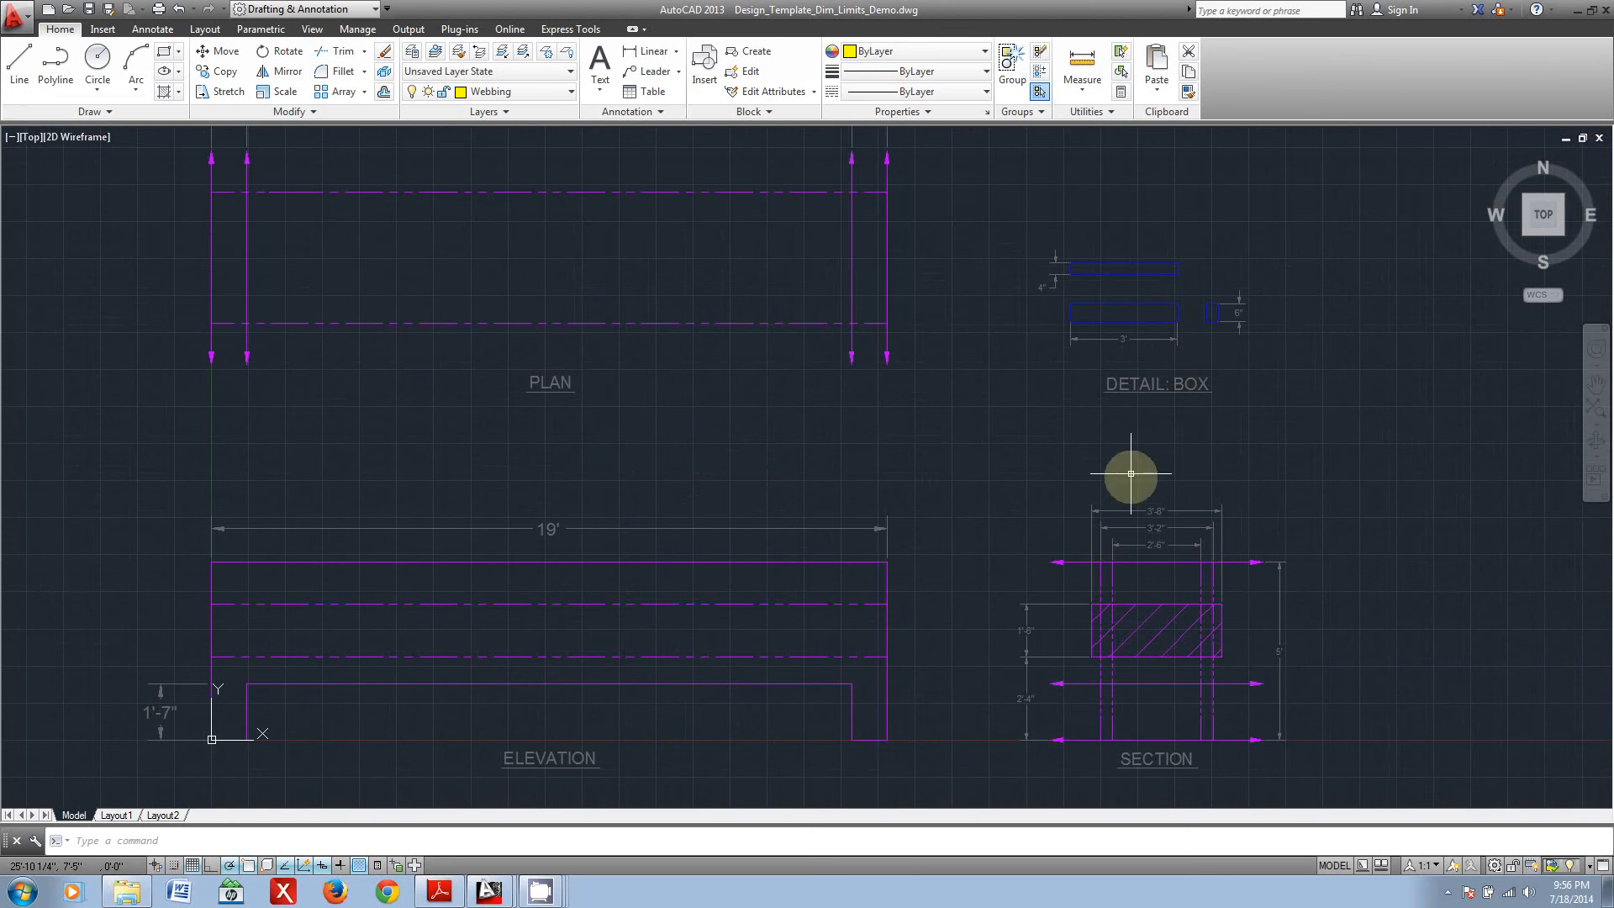
{"action": "mouse_move", "coordinate": [813, 507]}
{"action": "middle_mouse_down"}
{"action": "mouse_move", "coordinate": [859, 521]}
{"action": "mouse_move", "coordinate": [835, 510]}
{"action": "middle_mouse_up"}
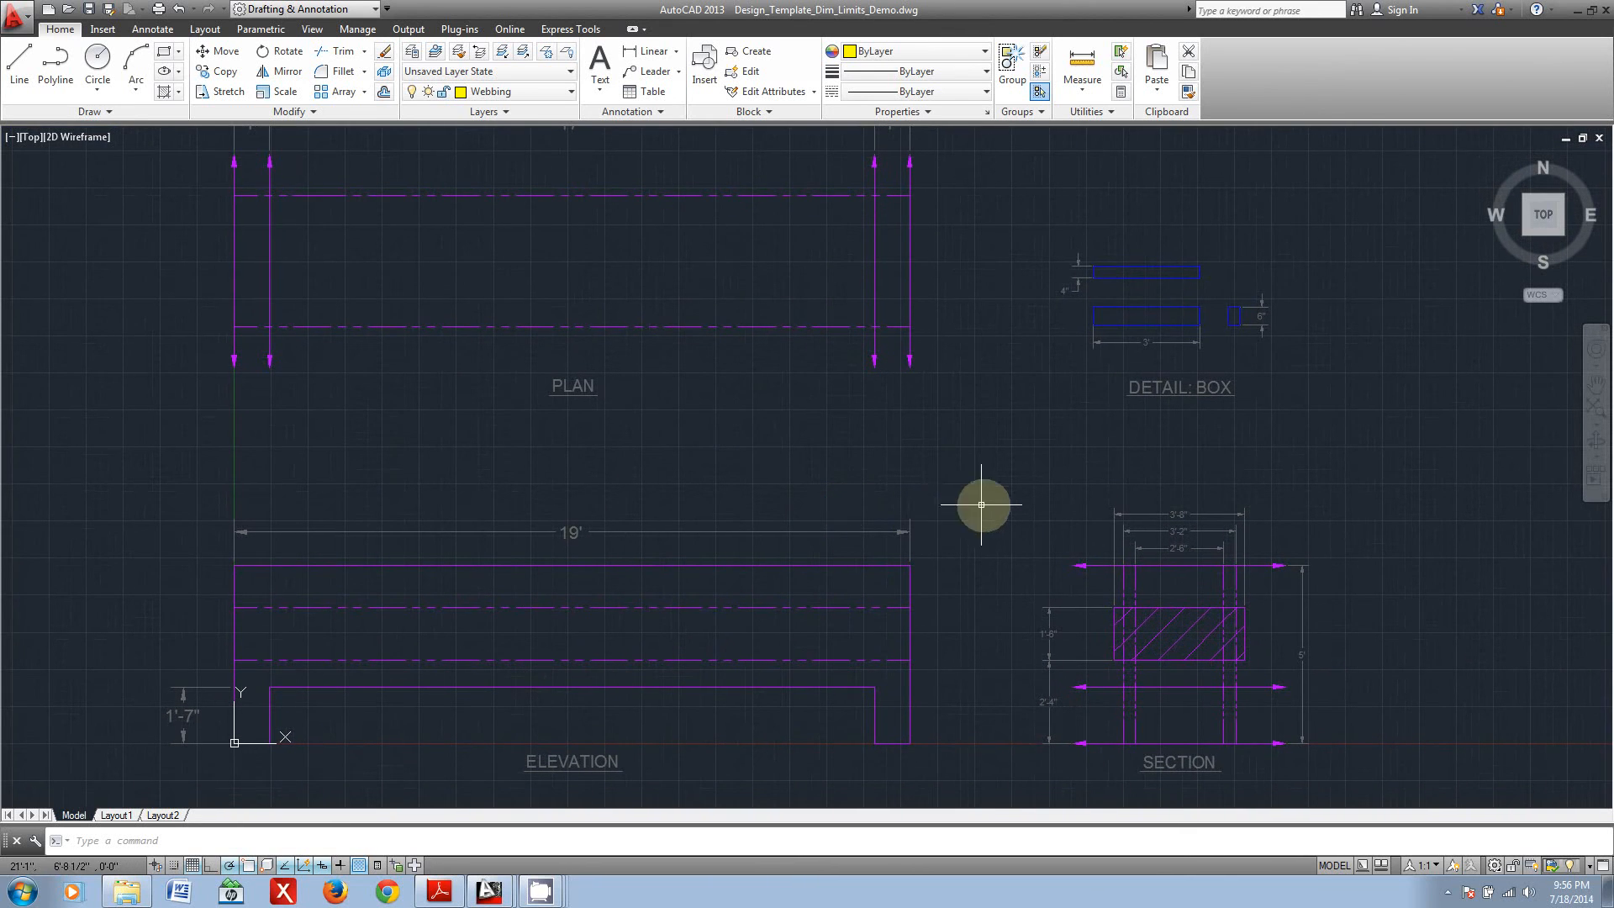
{"action": "left_click", "coordinate": [1578, 10]}
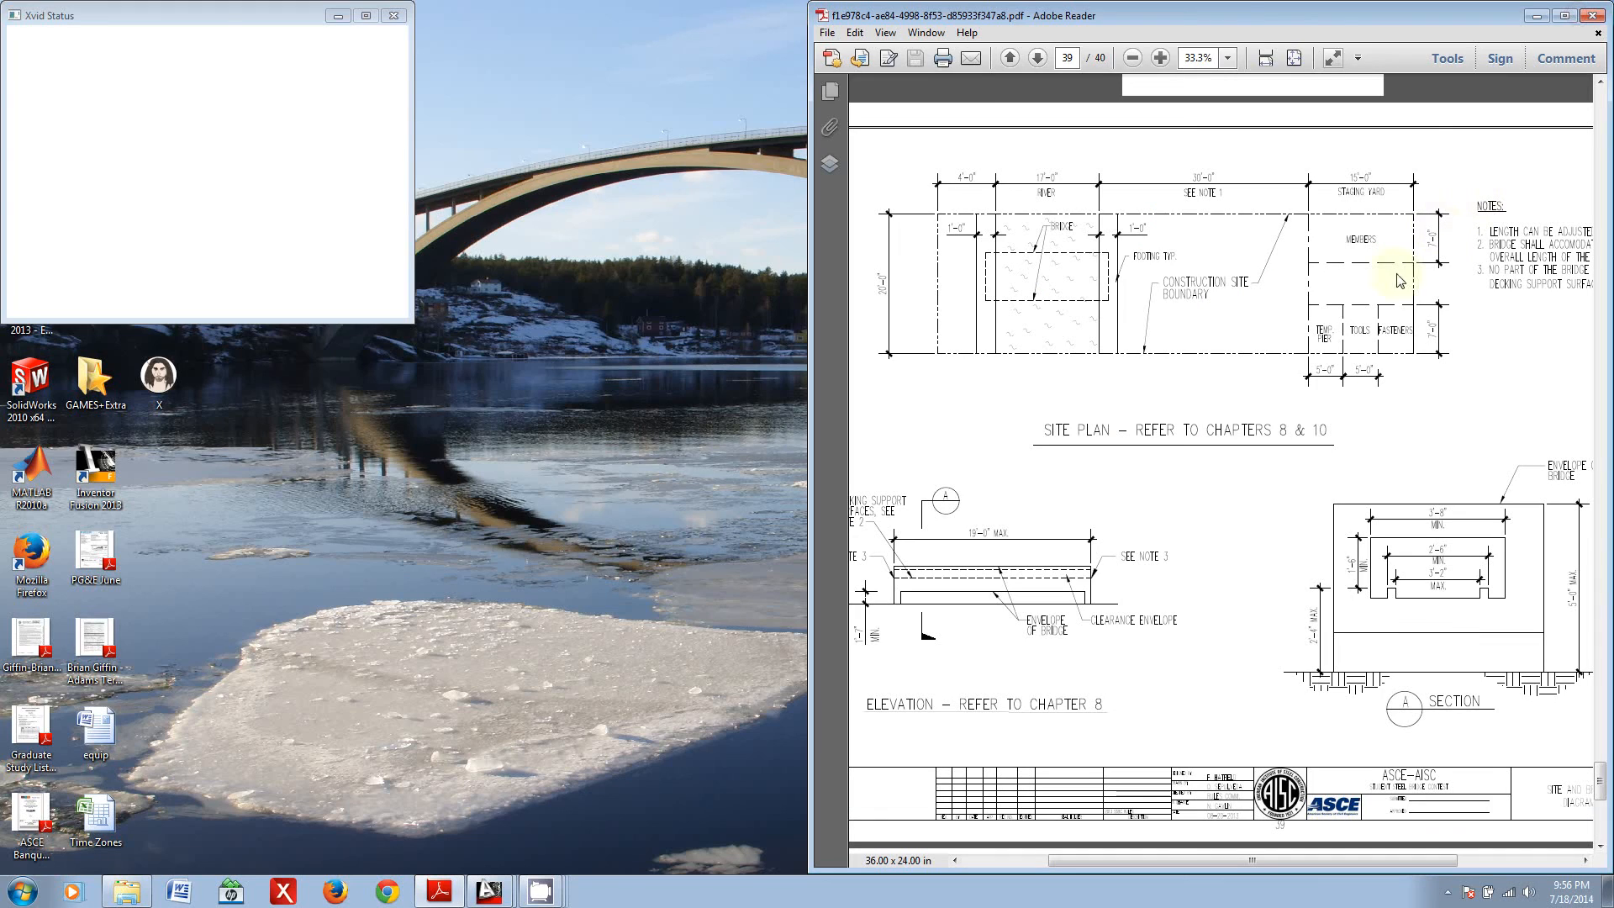
{"action": "left_click_drag", "start_coordinate": [1173, 15], "coordinate": [556, 14]}
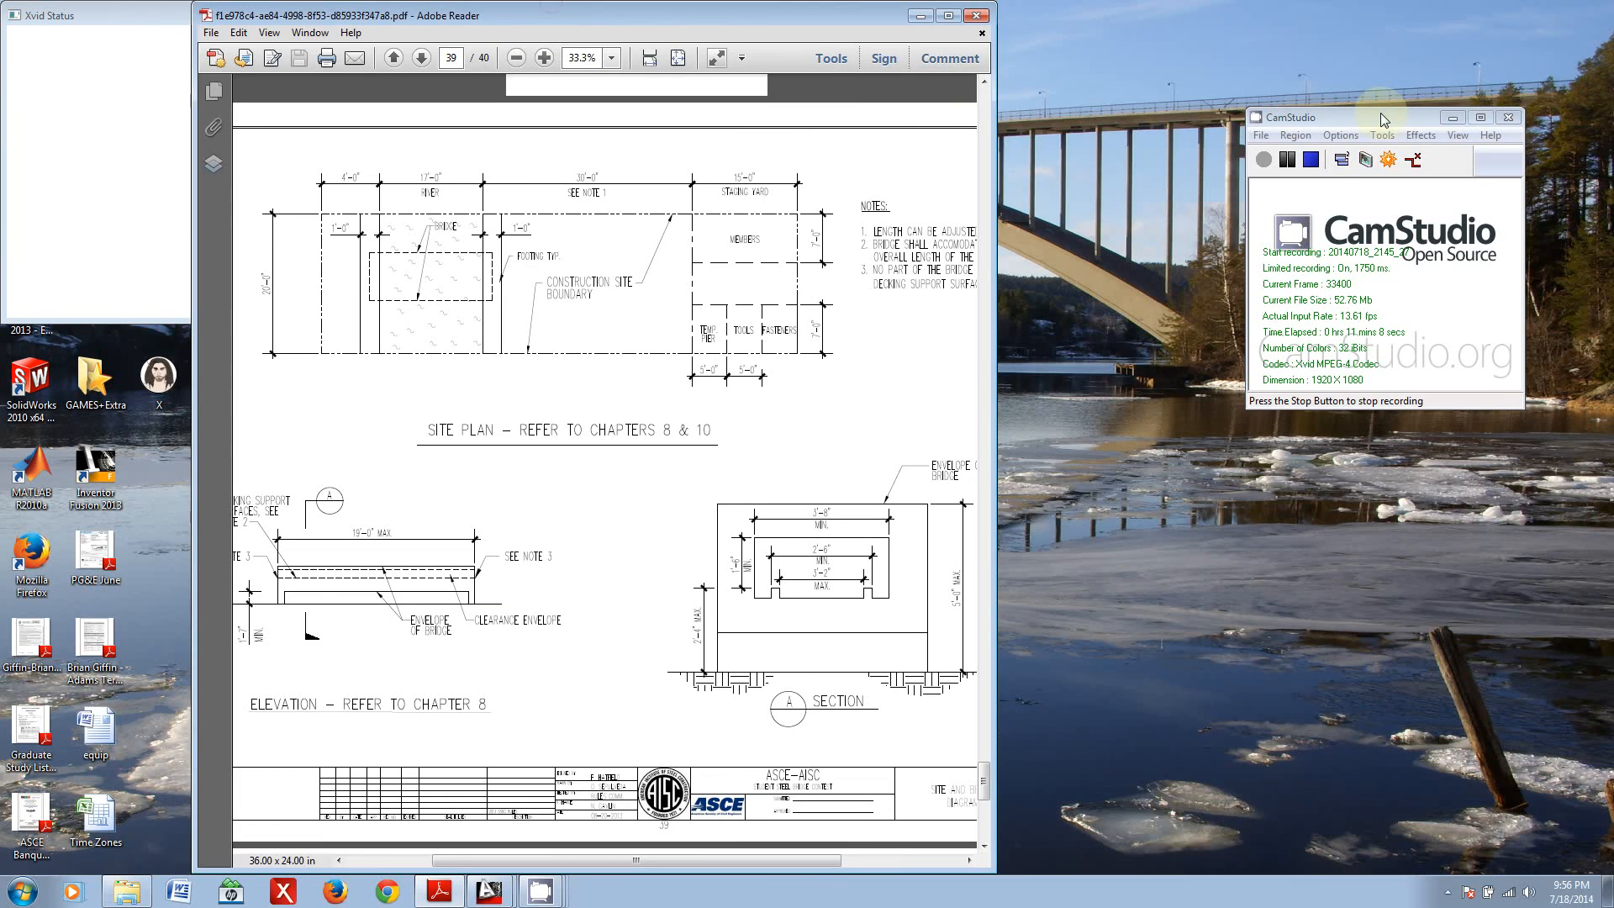